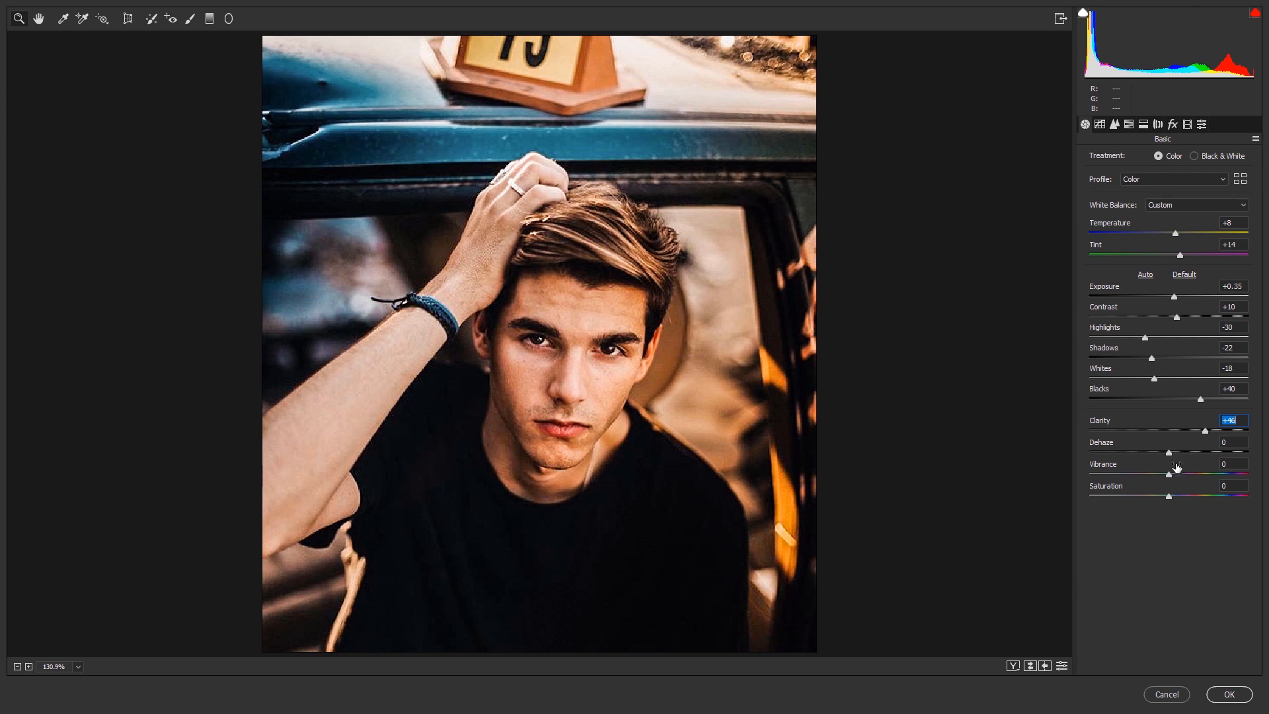
- Set the photo's vibrance to +23 and its saturation to -27
{"action": "left_click_drag", "start_coordinate": [1177, 467], "coordinate": [1155, 488]}
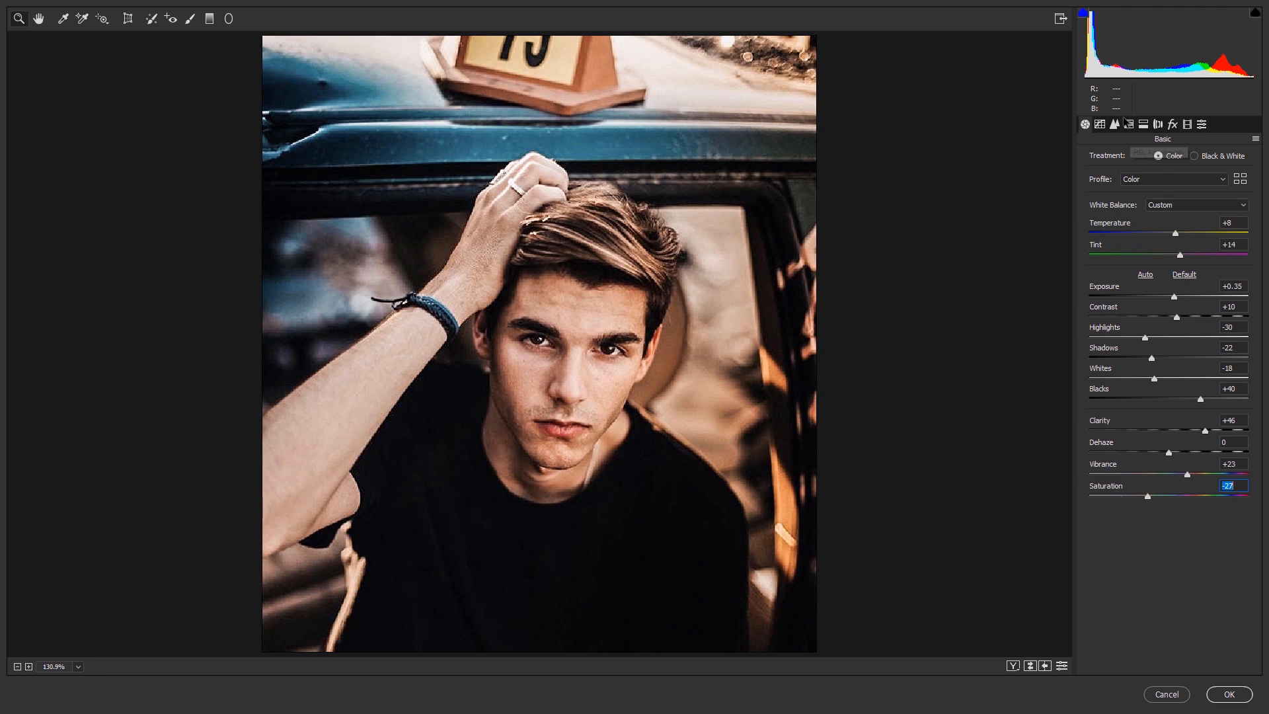
- Shape the RGB point curve with three points, lifting the darker tones and placing the upper point at input 154, output 156
{"action": "left_click", "coordinate": [1100, 124]}
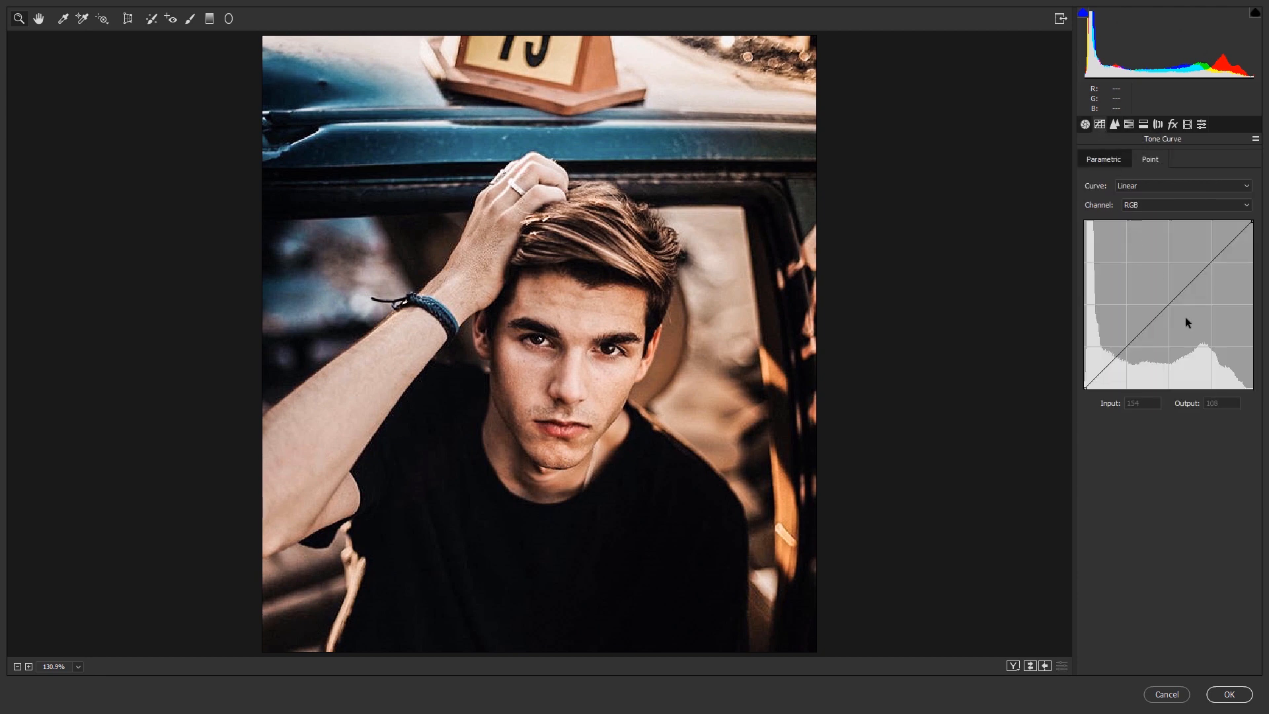
{"action": "left_click", "coordinate": [1186, 291]}
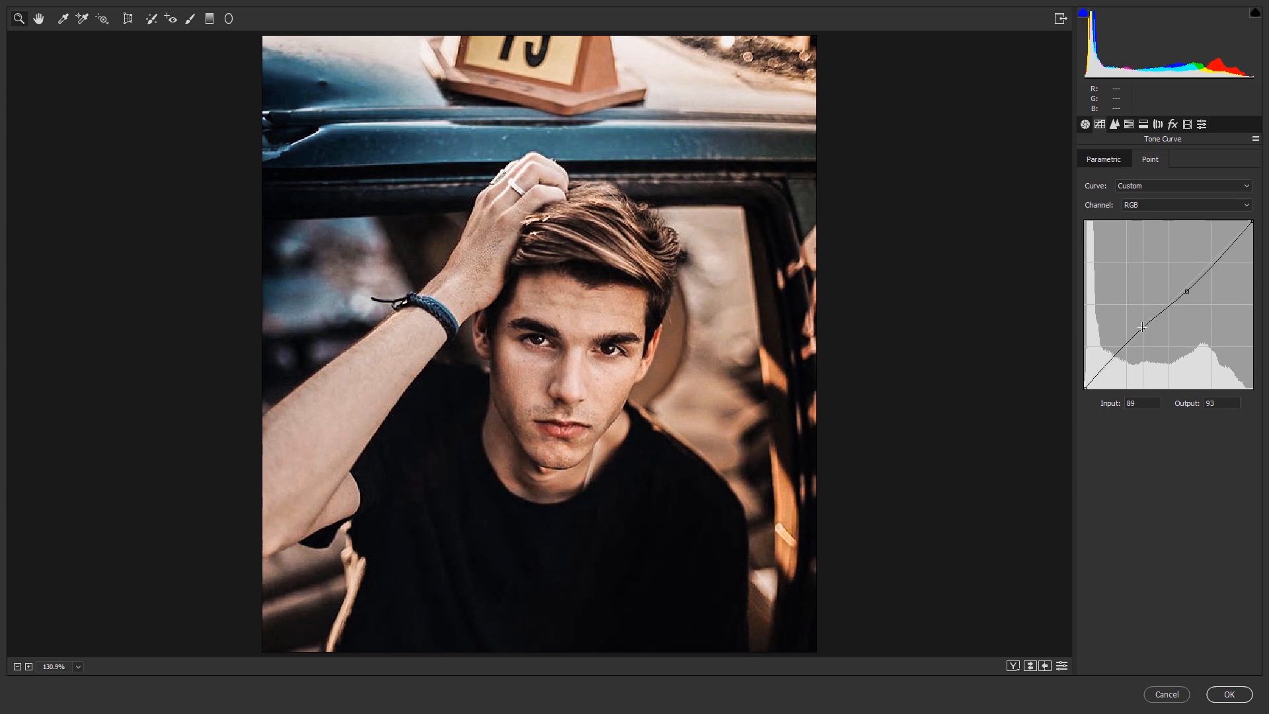
{"action": "left_click", "coordinate": [1148, 332]}
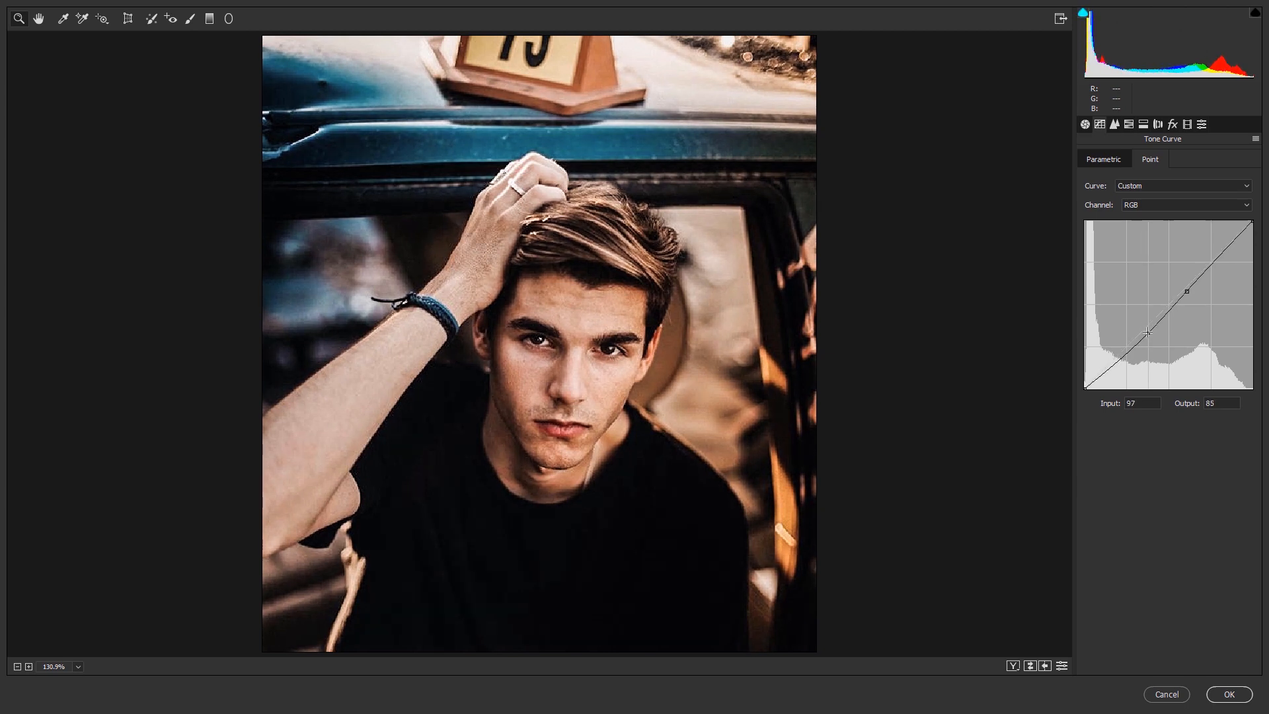
{"action": "left_click", "coordinate": [1114, 355]}
{"action": "left_click_drag", "start_coordinate": [1114, 354], "coordinate": [1187, 285]}
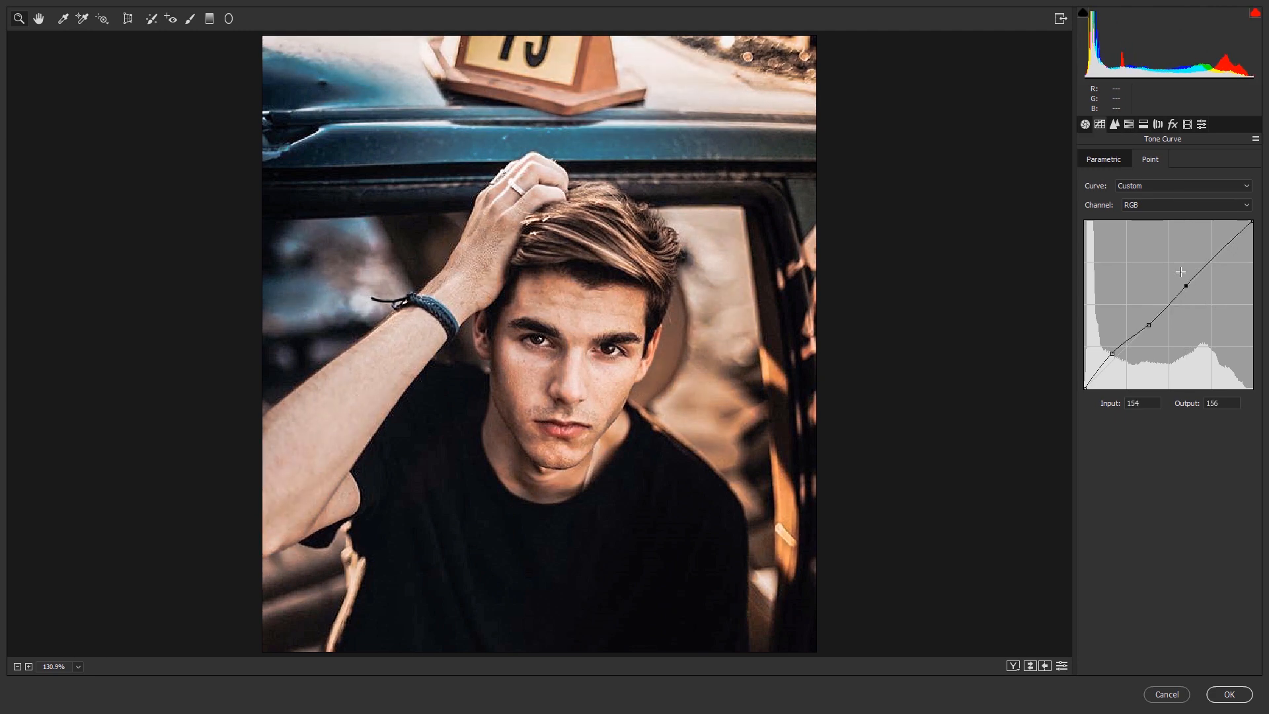
- Set the parametric tone curve to Highlights -15, Lights -11, Darks +7 and Shadows -11
{"action": "left_click", "coordinate": [1113, 162]}
{"action": "left_click_drag", "start_coordinate": [1174, 433], "coordinate": [1159, 377]}
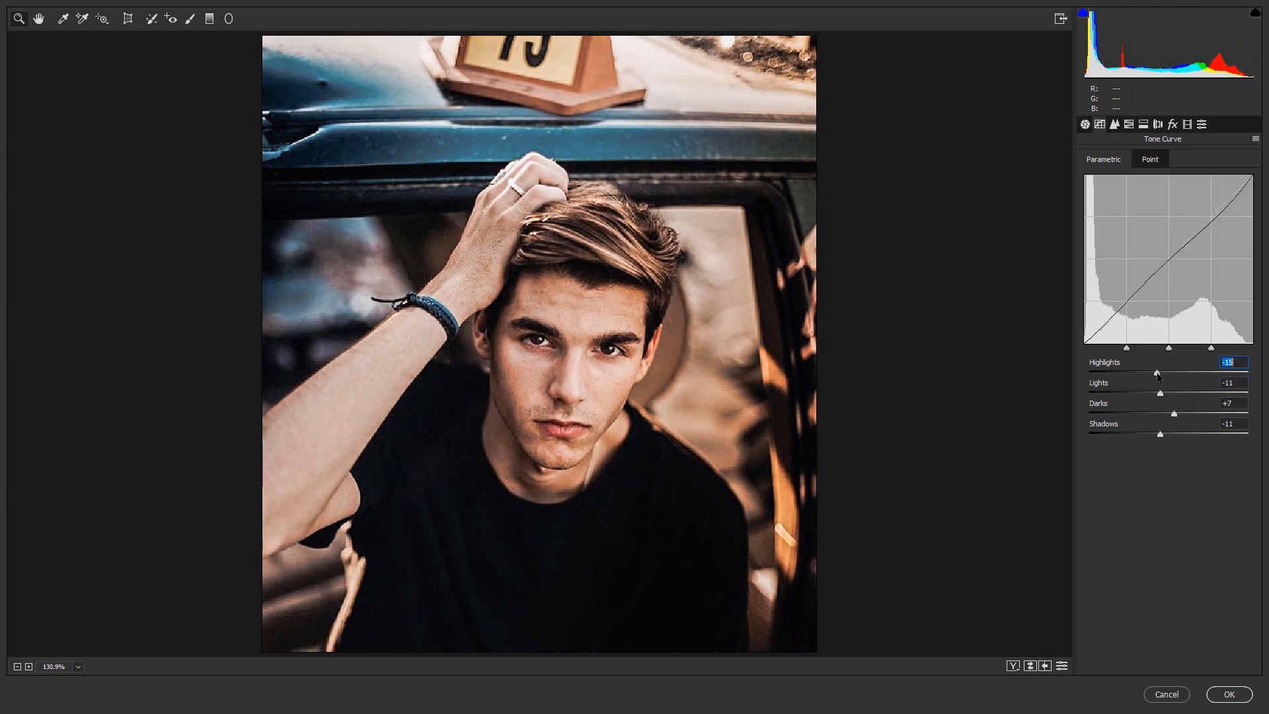
- Shift the HSL hues to Oranges -18, Yellows -60 and Greens -52
{"action": "left_click", "coordinate": [1130, 124]}
{"action": "left_click", "coordinate": [1091, 161]}
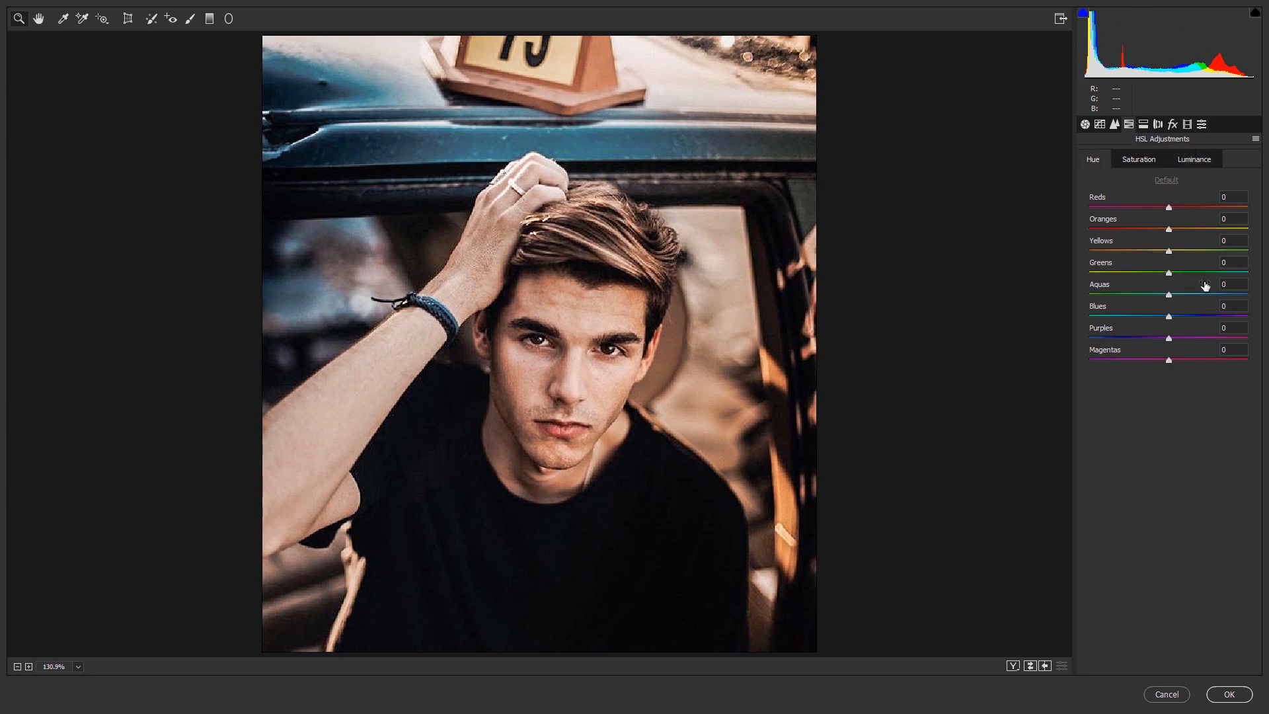
{"action": "left_click_drag", "start_coordinate": [1186, 266], "coordinate": [1166, 222]}
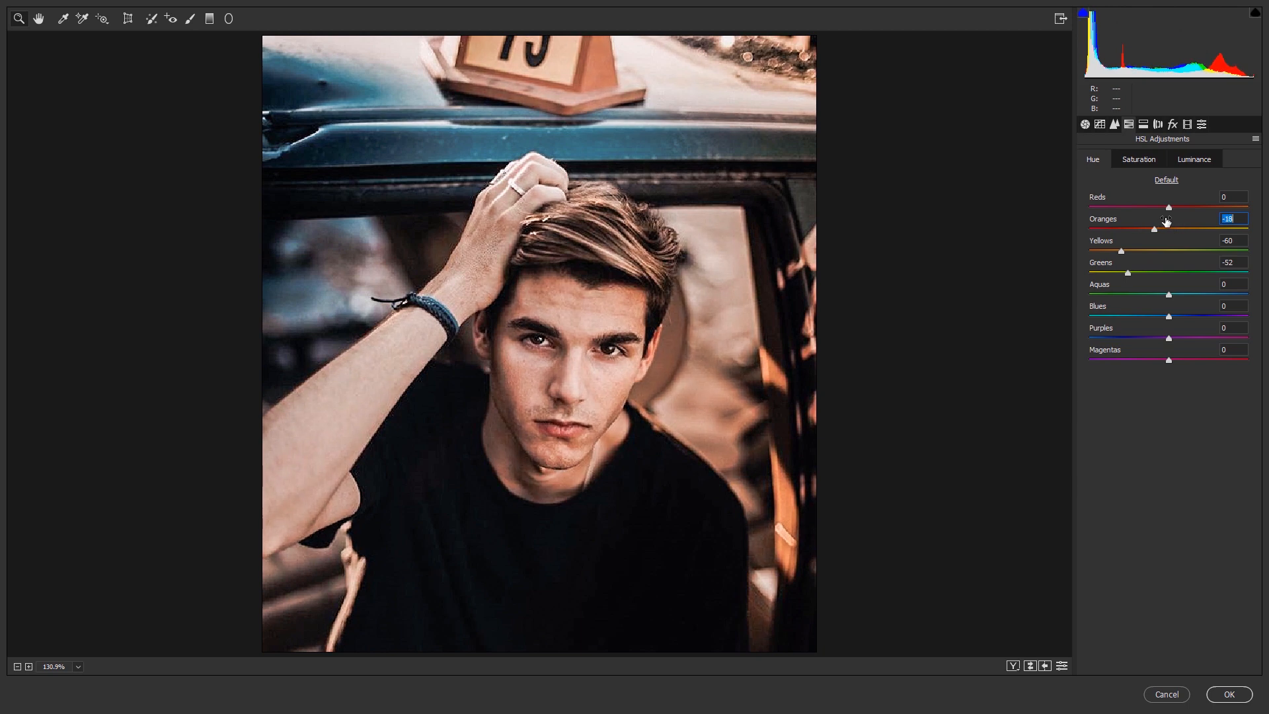
- Reduce the HSL saturation to Oranges -10, Yellows -60, Aquas -61 and Blues -63
{"action": "left_click", "coordinate": [1144, 163]}
{"action": "left_click_drag", "start_coordinate": [1170, 223], "coordinate": [1137, 313]}
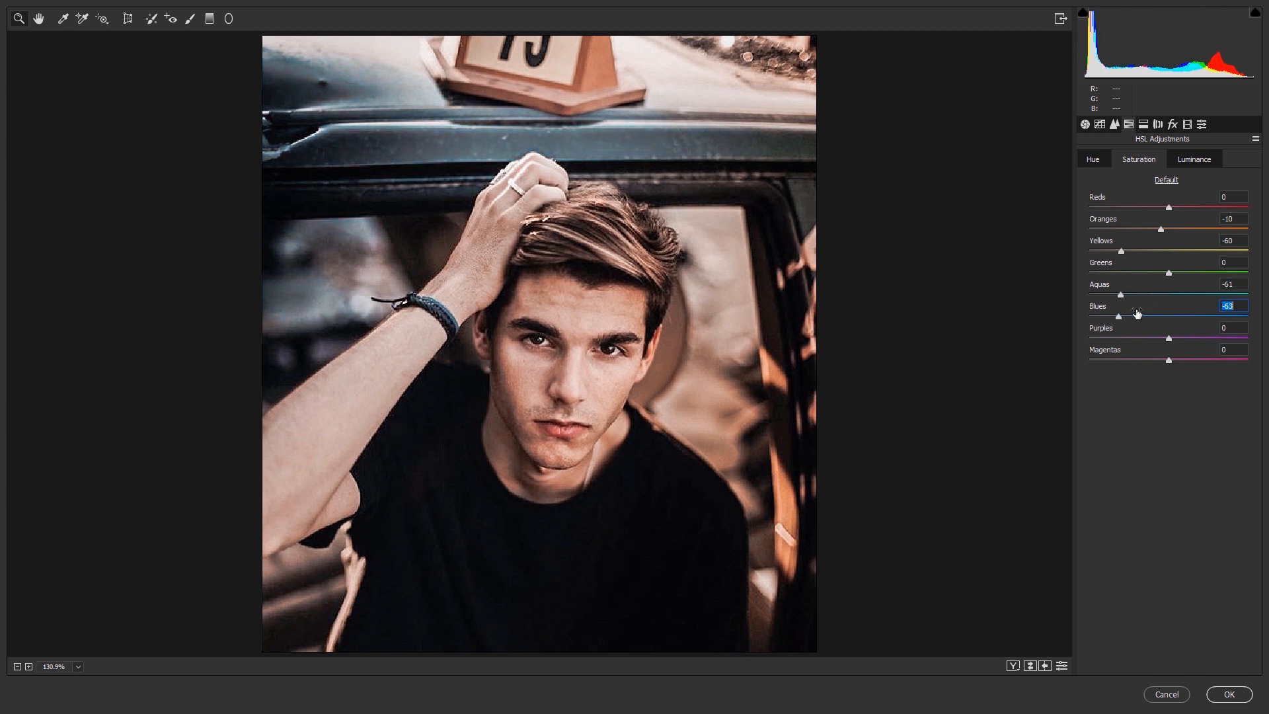
- Lower the HSL luminance to Oranges -5 and Blues -45
{"action": "left_click", "coordinate": [1193, 161]}
{"action": "mouse_move", "coordinate": [1167, 229]}
{"action": "left_mouse_down"}
{"action": "mouse_move", "coordinate": [1188, 229]}
{"action": "mouse_move", "coordinate": [1176, 234]}
{"action": "left_mouse_up"}
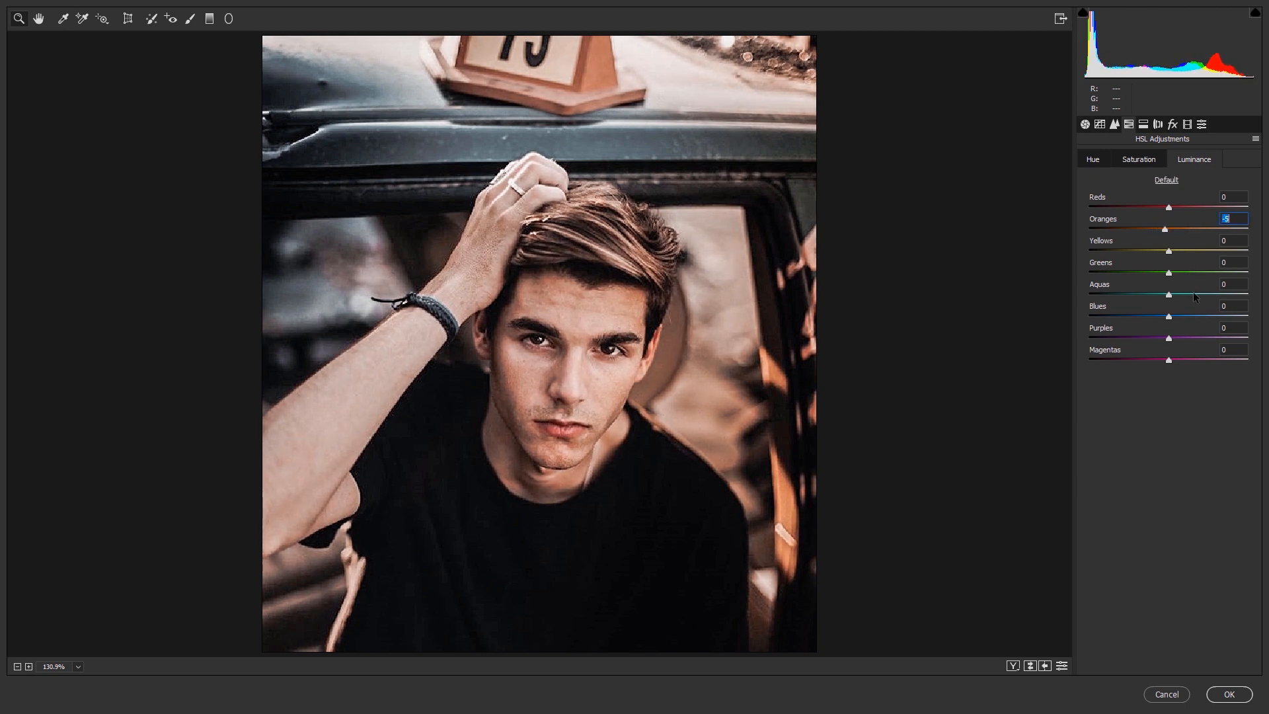
{"action": "left_click_drag", "start_coordinate": [1185, 313], "coordinate": [1154, 312]}
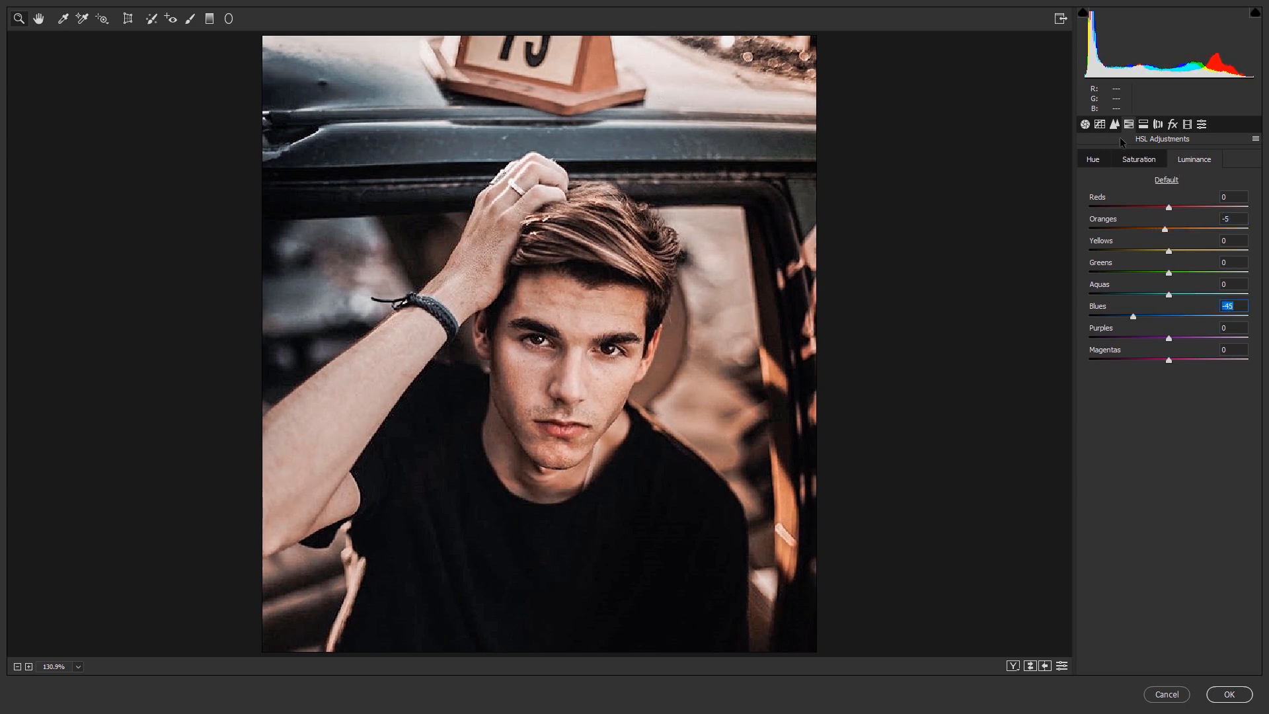
- Split-tone the photo with highlights at hue 236, saturation 6 and shadows at hue 326, saturation 5
{"action": "left_click", "coordinate": [1144, 125]}
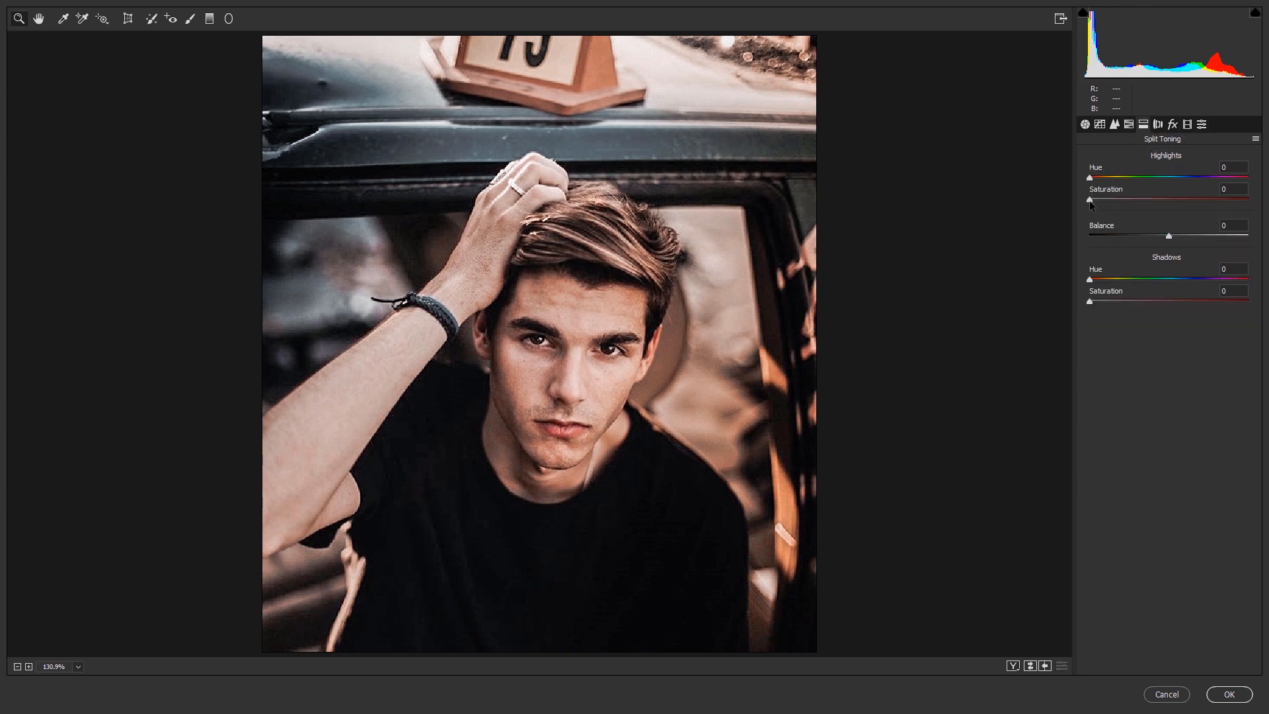
{"action": "left_click_drag", "start_coordinate": [1091, 201], "coordinate": [1192, 177]}
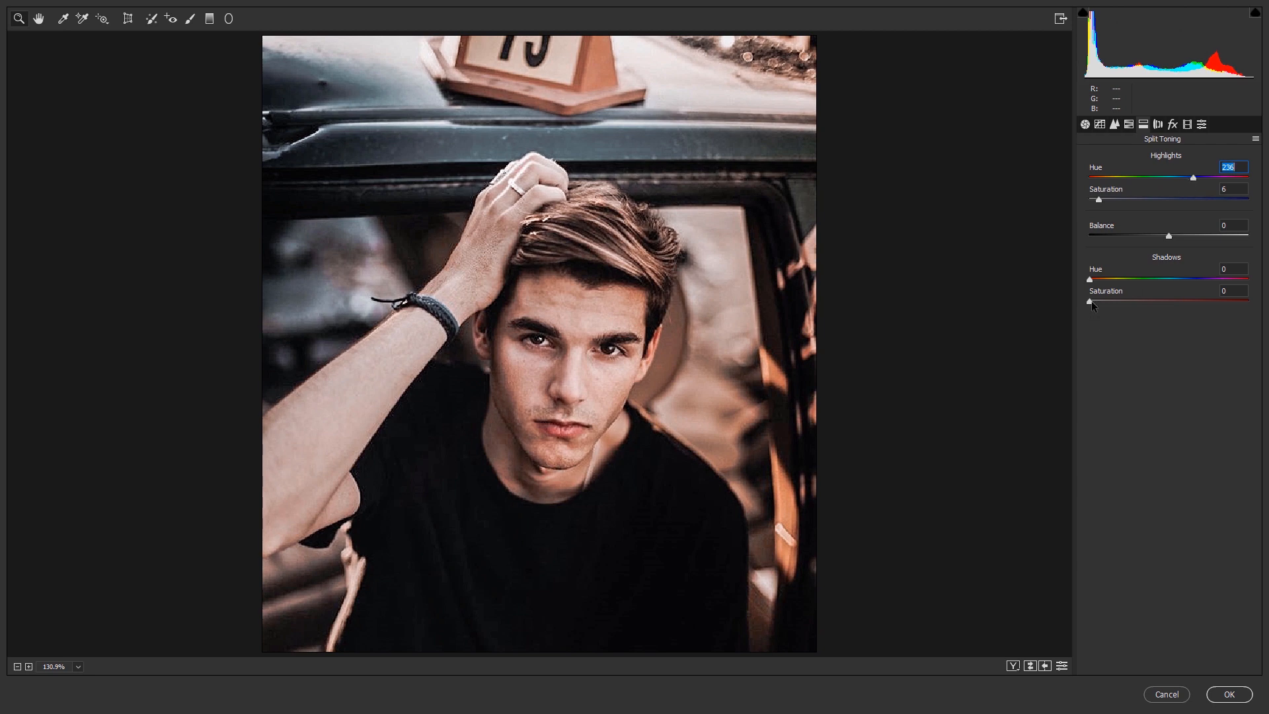
{"action": "left_click_drag", "start_coordinate": [1092, 302], "coordinate": [1238, 286]}
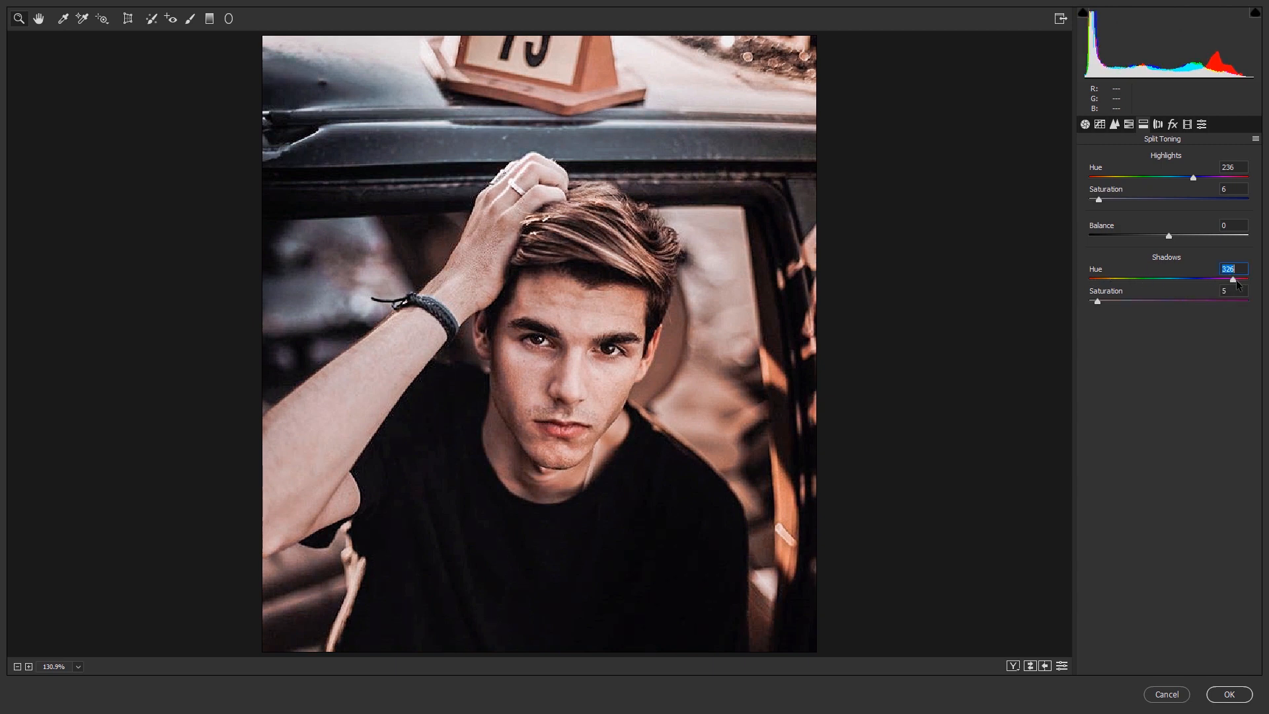
{"action": "left_click", "coordinate": [1098, 302]}
- Darken the photo's edges with a lens vignetting amount of -32
{"action": "left_click", "coordinate": [1158, 125]}
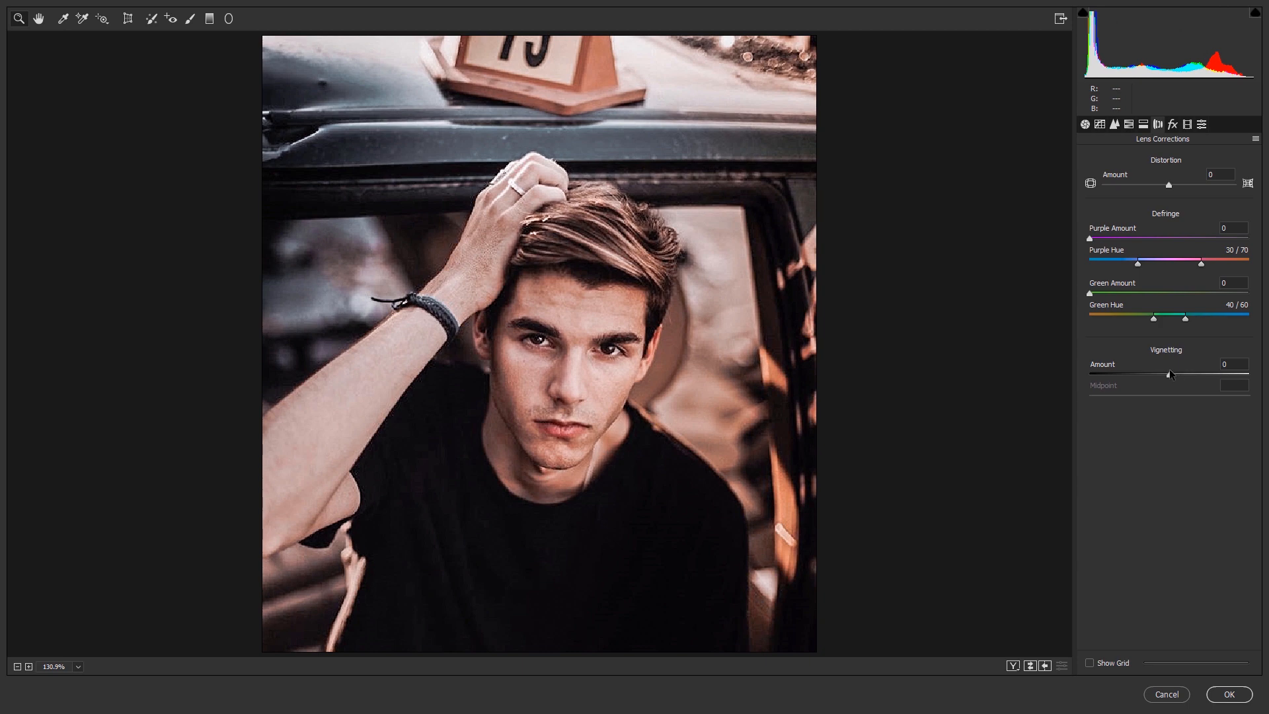
{"action": "left_click_drag", "start_coordinate": [1170, 374], "coordinate": [1145, 373]}
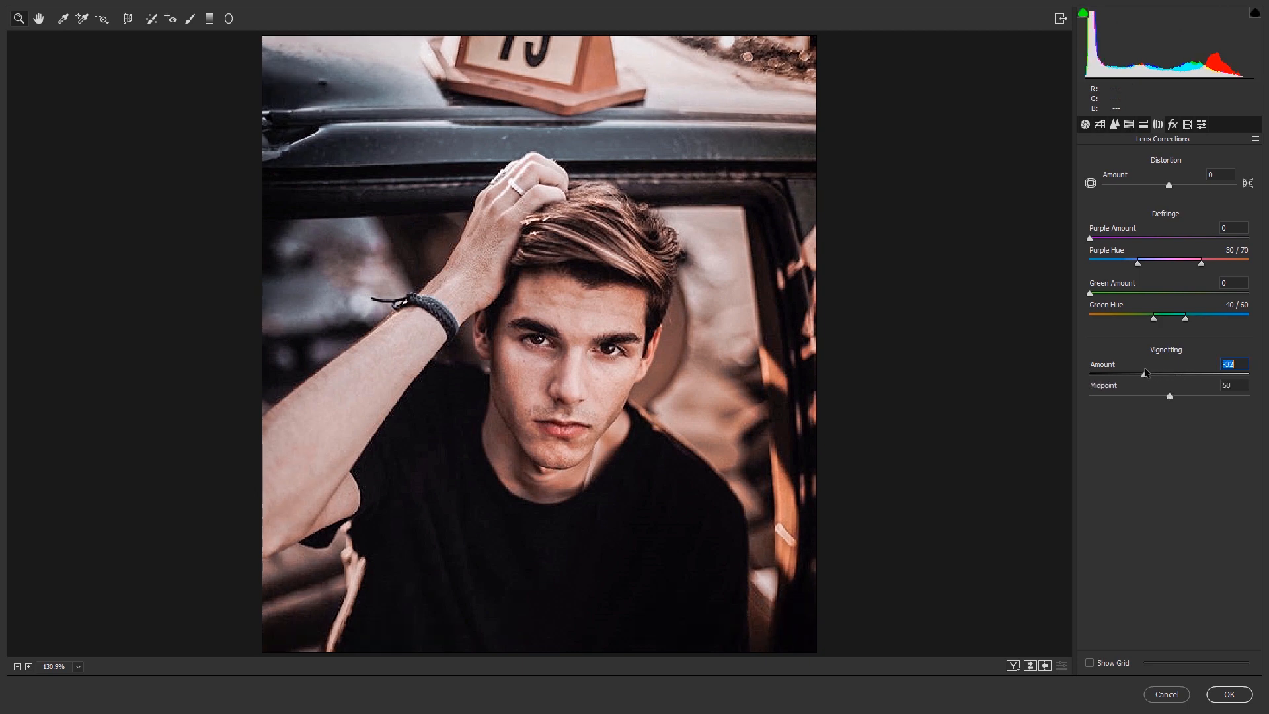
- Calibrate the Blue Primary to hue +4 and saturation -19, and lower the Green Primary's hue while raising its saturation
{"action": "left_click", "coordinate": [1173, 125]}
{"action": "left_click", "coordinate": [1187, 125]}
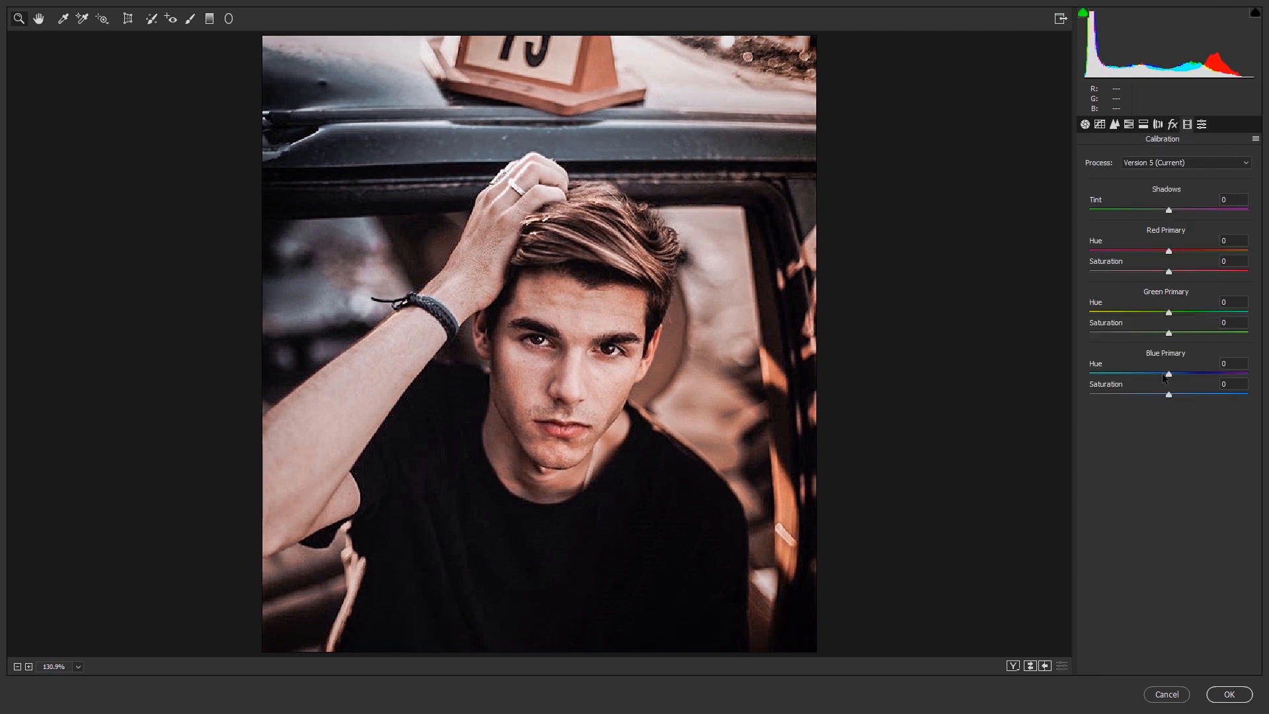
{"action": "mouse_move", "coordinate": [1153, 375]}
{"action": "left_mouse_down"}
{"action": "mouse_move", "coordinate": [1162, 394]}
{"action": "mouse_move", "coordinate": [1141, 392]}
{"action": "mouse_move", "coordinate": [1174, 375]}
{"action": "left_mouse_up"}
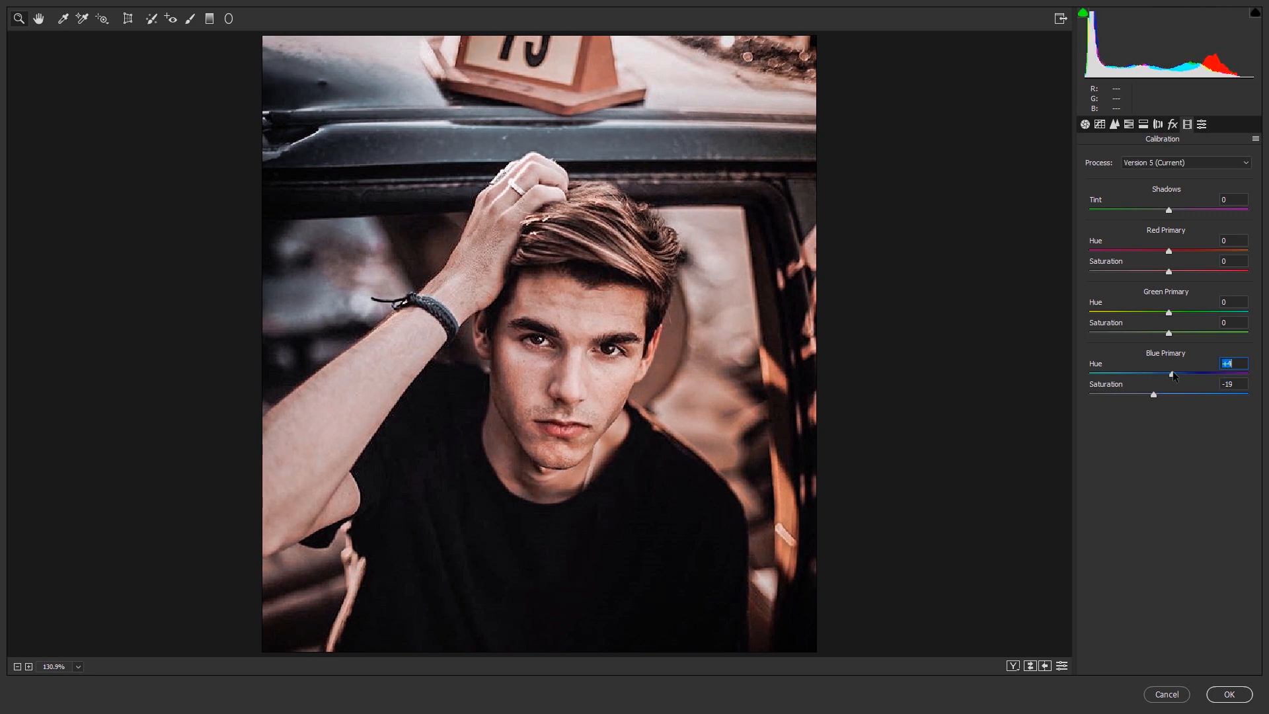
{"action": "left_click_drag", "start_coordinate": [1169, 313], "coordinate": [1130, 321]}
{"action": "left_click_drag", "start_coordinate": [1169, 333], "coordinate": [1196, 333]}
- Fine-tune the contrast in the basic adjustments and apply all the Camera Raw edits to the layer
{"action": "left_click", "coordinate": [1085, 125]}
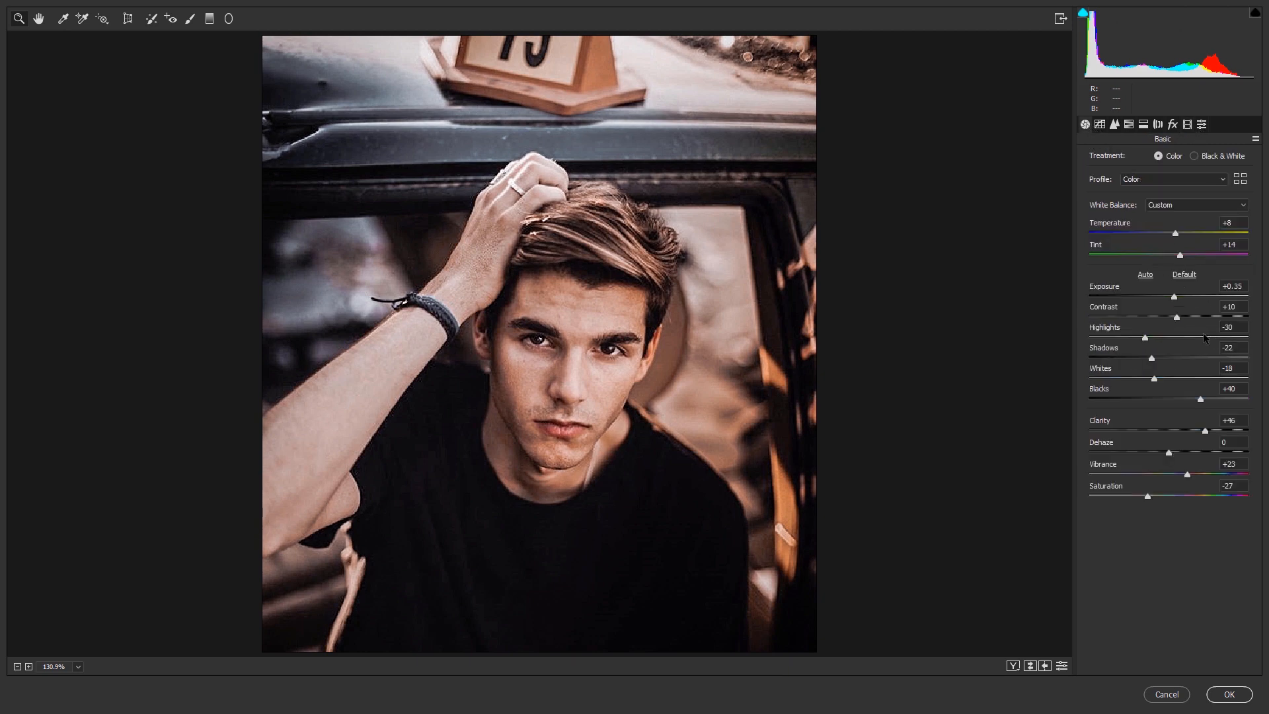
{"action": "mouse_move", "coordinate": [1186, 311]}
{"action": "left_mouse_down"}
{"action": "mouse_move", "coordinate": [1201, 312]}
{"action": "mouse_move", "coordinate": [1189, 311]}
{"action": "left_mouse_up"}
{"action": "left_click", "coordinate": [1229, 694]}
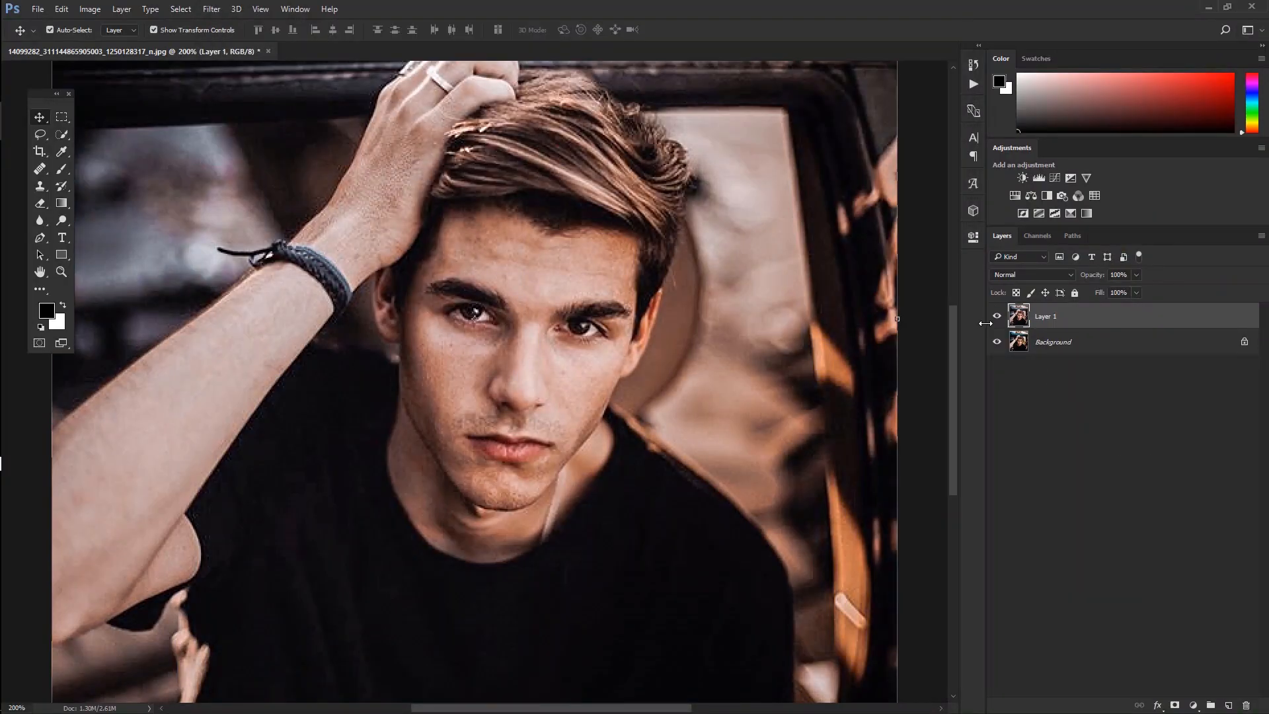
- Add a Gradient Map adjustment layer above the photo and choose the Sepia Antique gradient preset
{"action": "key", "text": "ctrl+minus"}
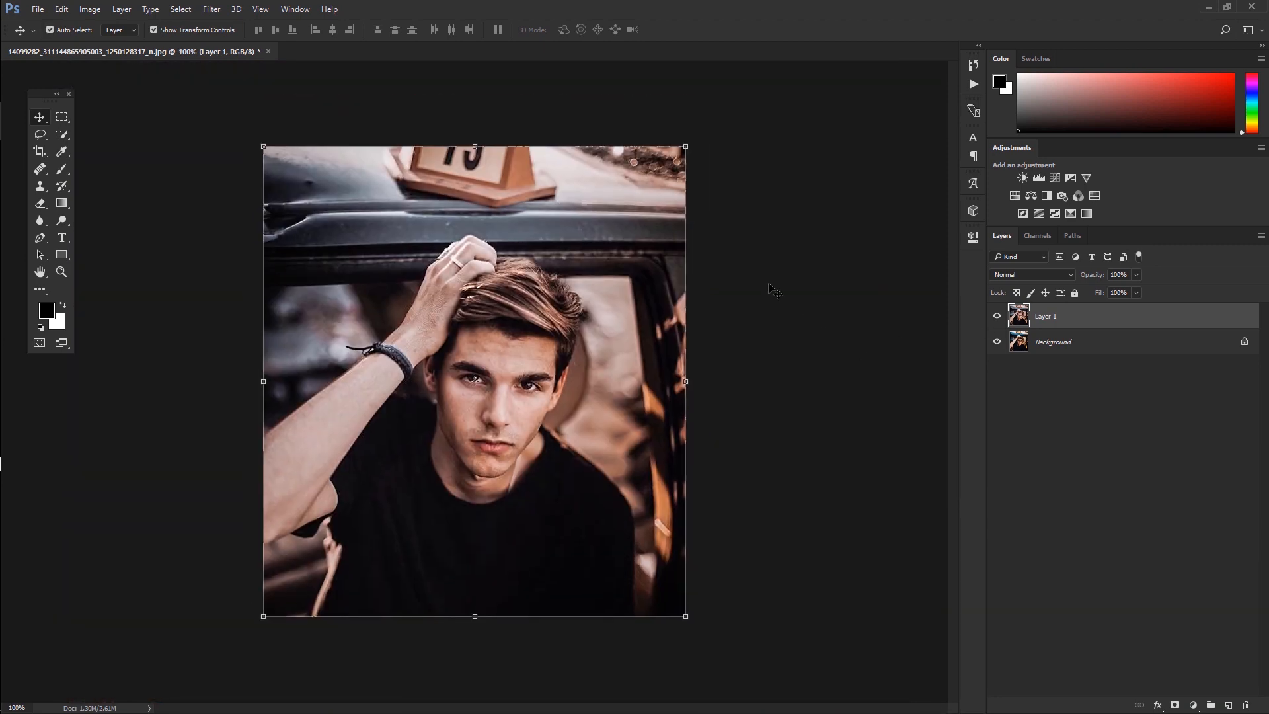
{"action": "left_click", "coordinate": [1071, 213]}
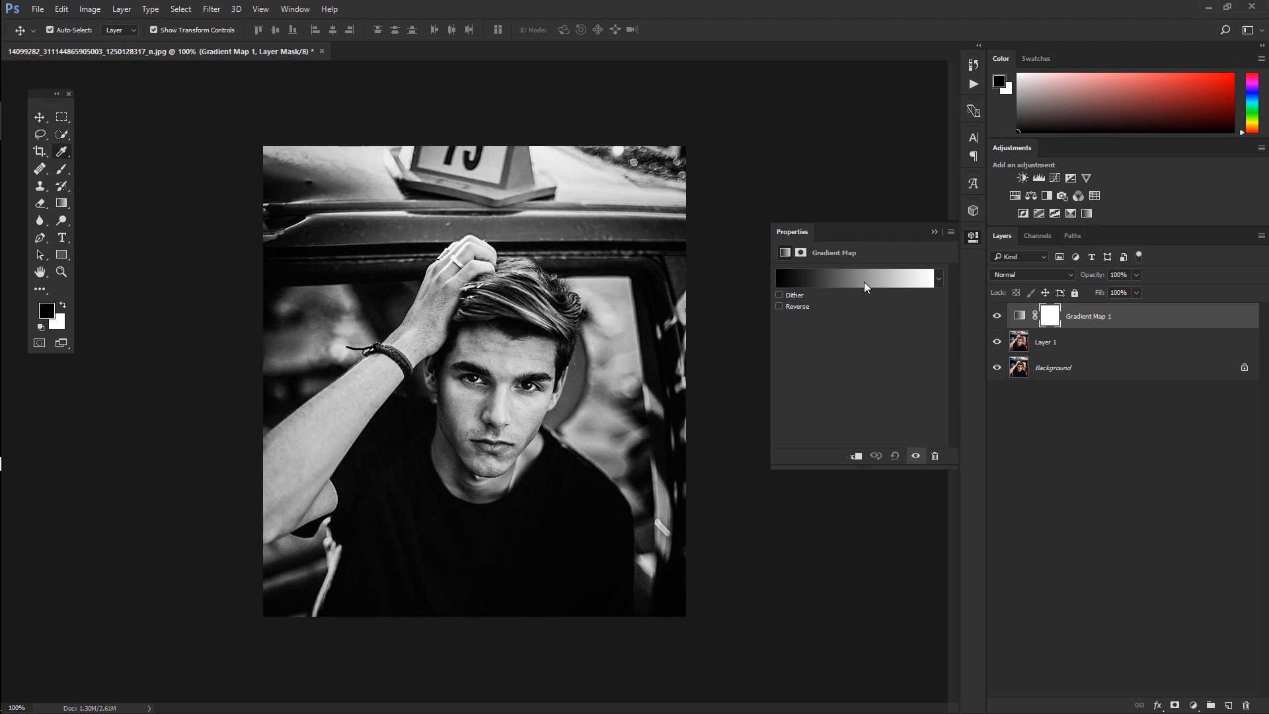
{"action": "left_click", "coordinate": [863, 281]}
{"action": "left_click", "coordinate": [846, 180]}
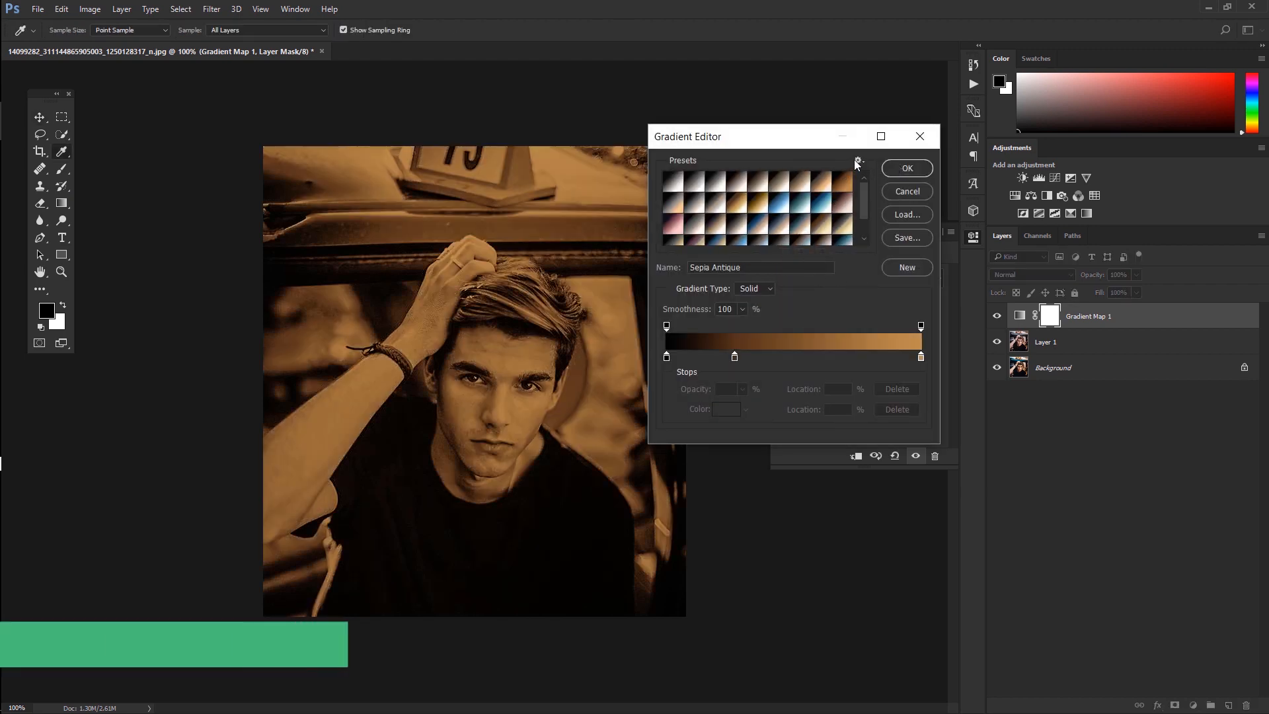
- Replace the gradient presets with the Photographic Toning set and accept the Sepia Antique gradient
{"action": "left_click", "coordinate": [858, 161]}
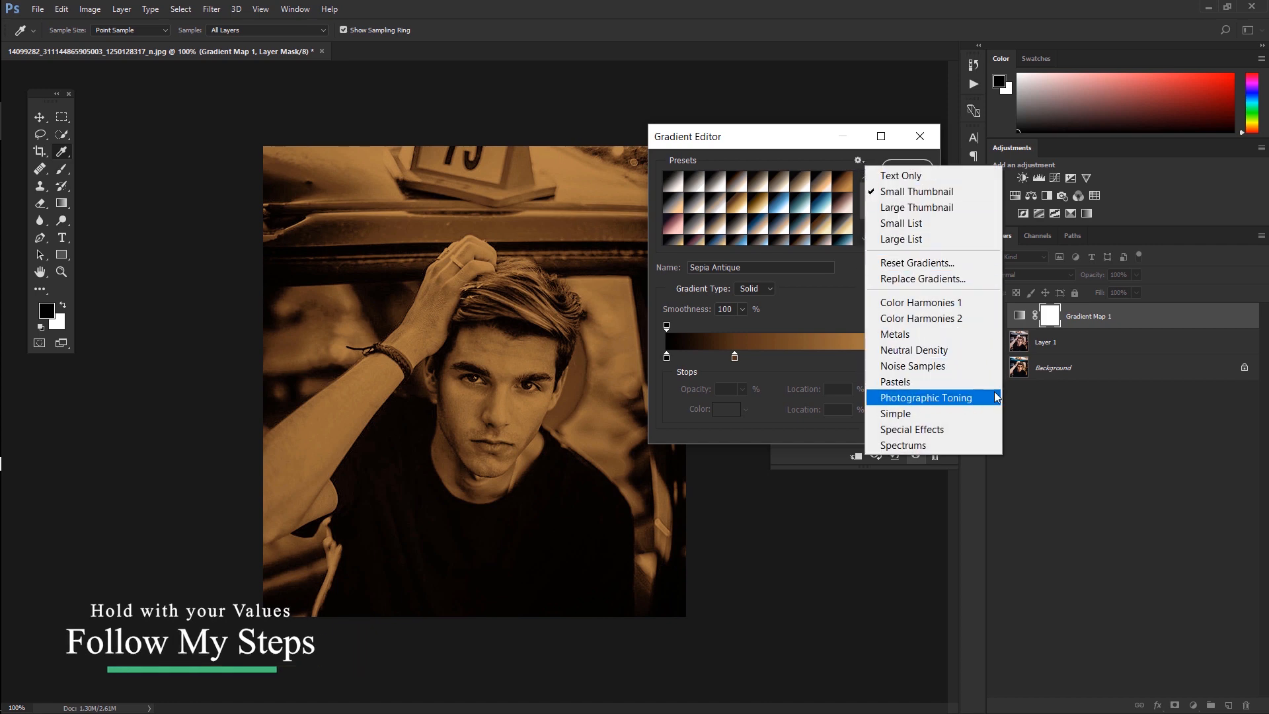
{"action": "left_click", "coordinate": [966, 399]}
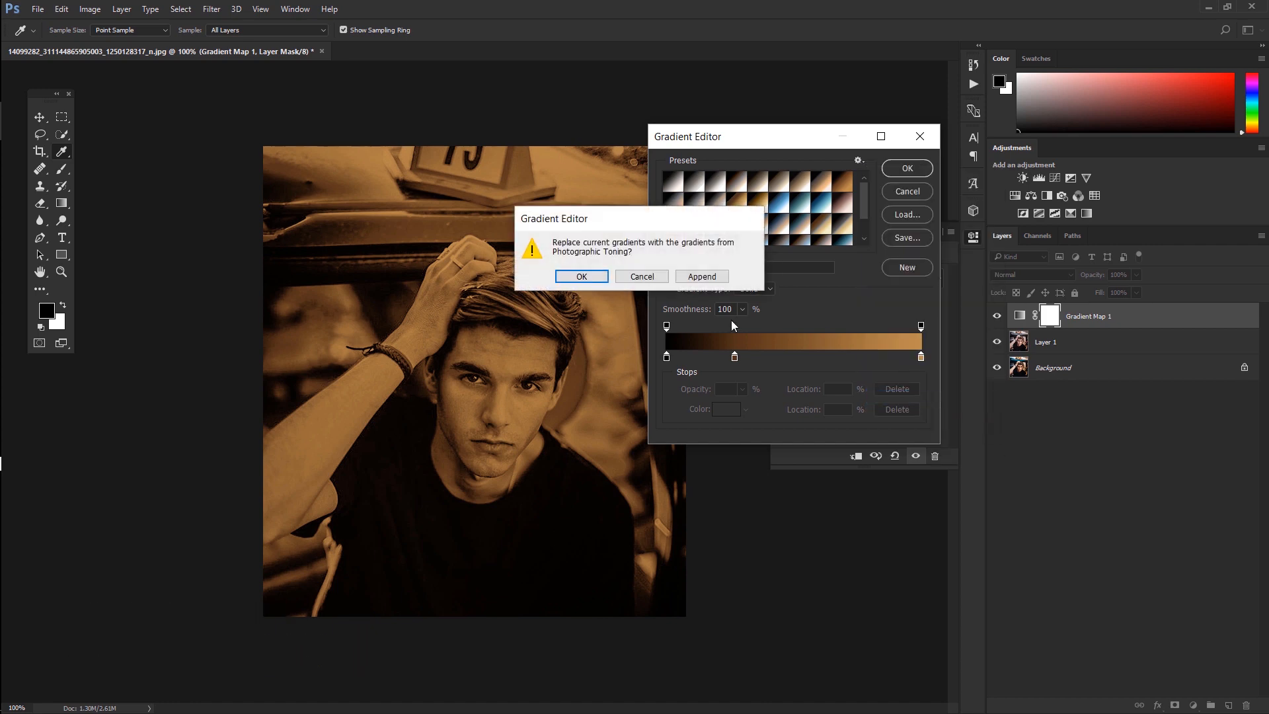
{"action": "left_click", "coordinate": [600, 281]}
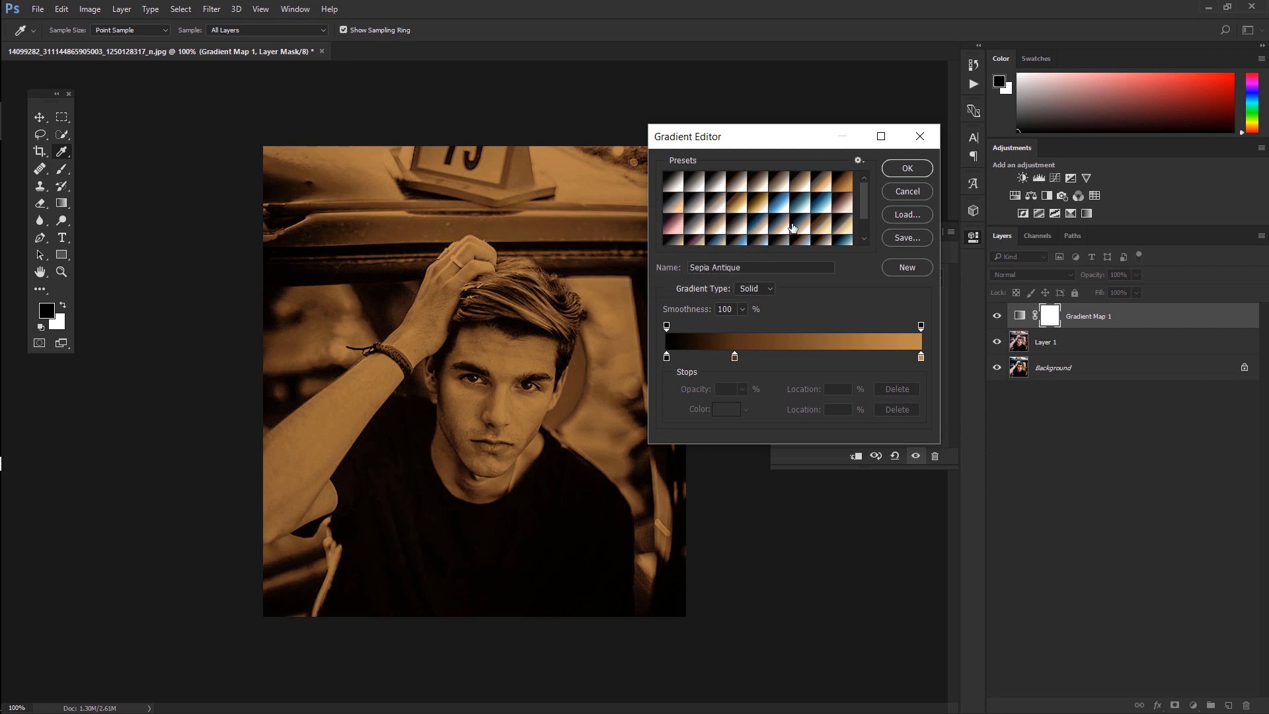
{"action": "left_click", "coordinate": [923, 169]}
- Blend the Gradient Map layer in Soft Light mode at 23% opacity and put its properties away
{"action": "left_click", "coordinate": [1037, 273]}
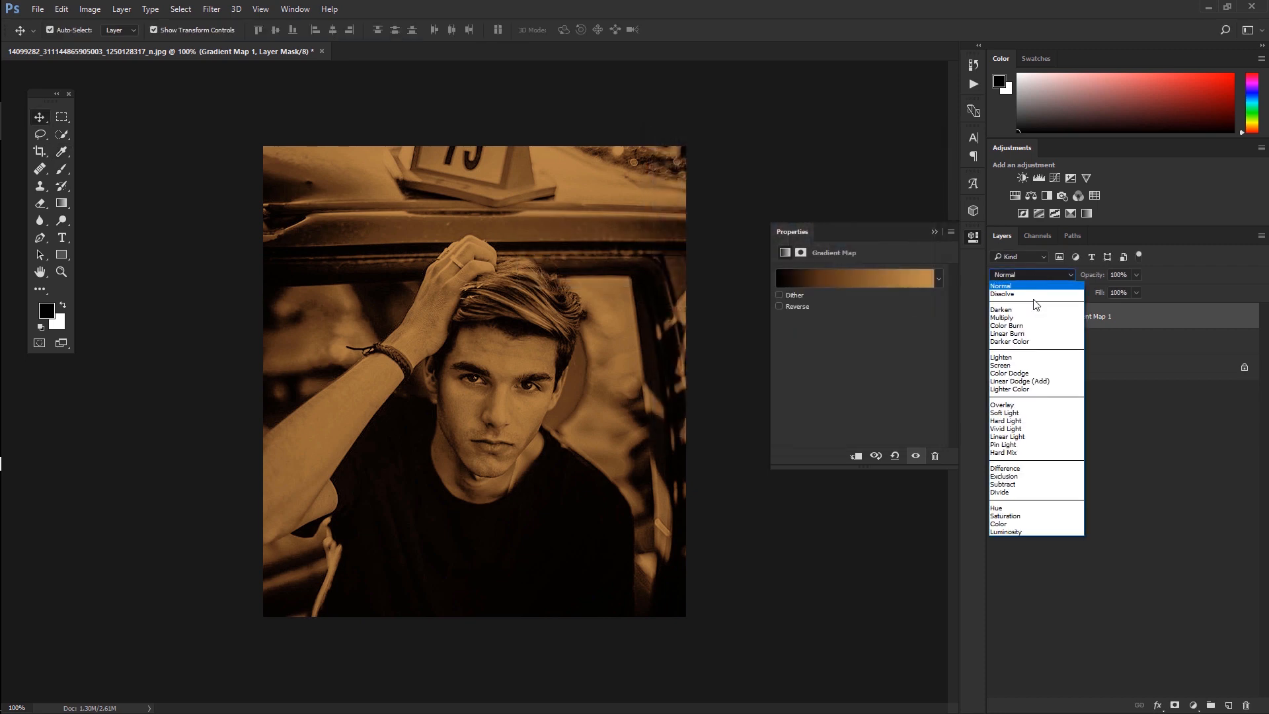
{"action": "left_click", "coordinate": [1025, 414]}
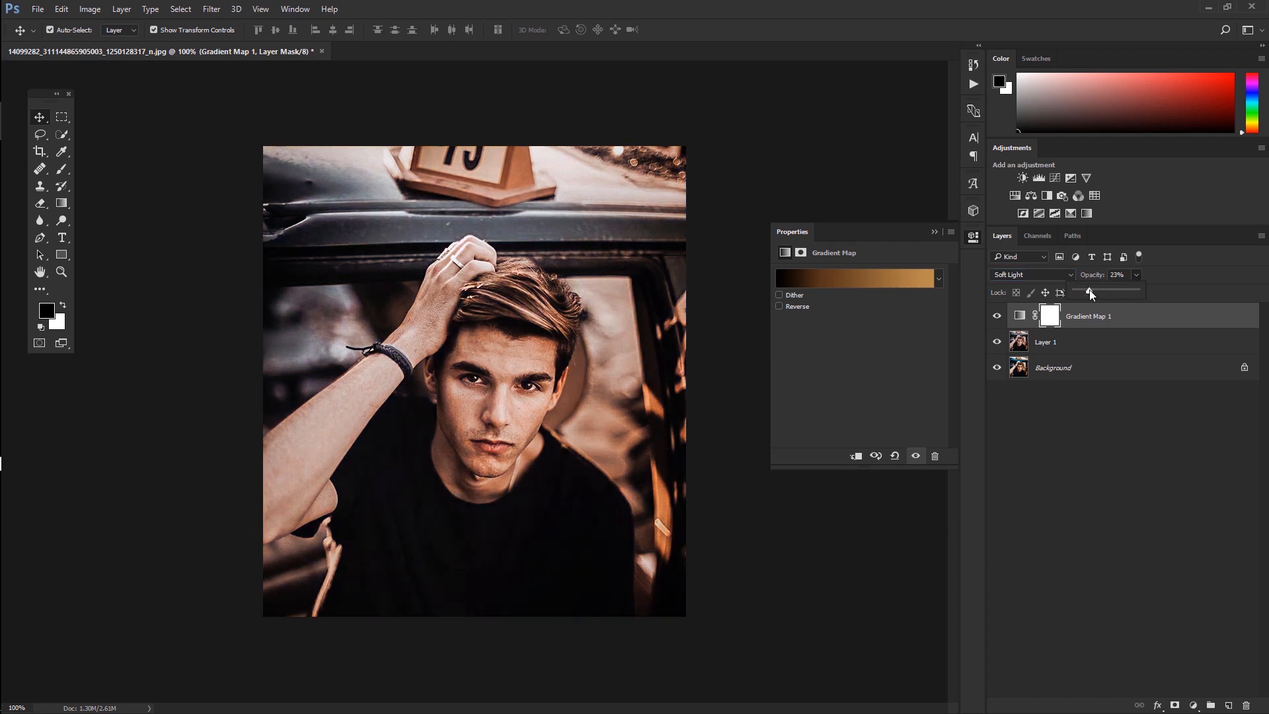
{"action": "left_click", "coordinate": [933, 232]}
- Add a Color Lookup adjustment layer using the FuturisticBleak.3DL 3D LUT
{"action": "key", "text": "ctrl+plus"}
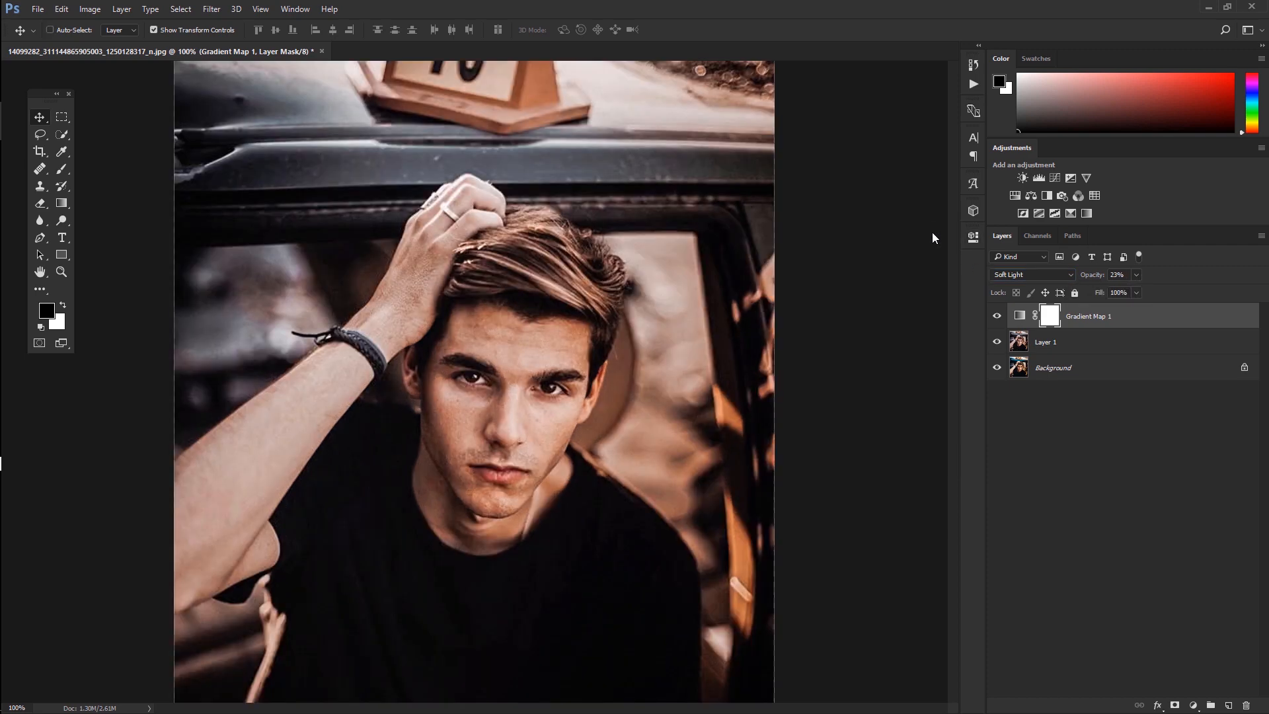
{"action": "key", "text": "ctrl+minus"}
{"action": "key", "text": "ctrl+plus"}
{"action": "scroll", "coordinate": [822, 241], "scroll_direction": "down", "scroll_amount": 1}
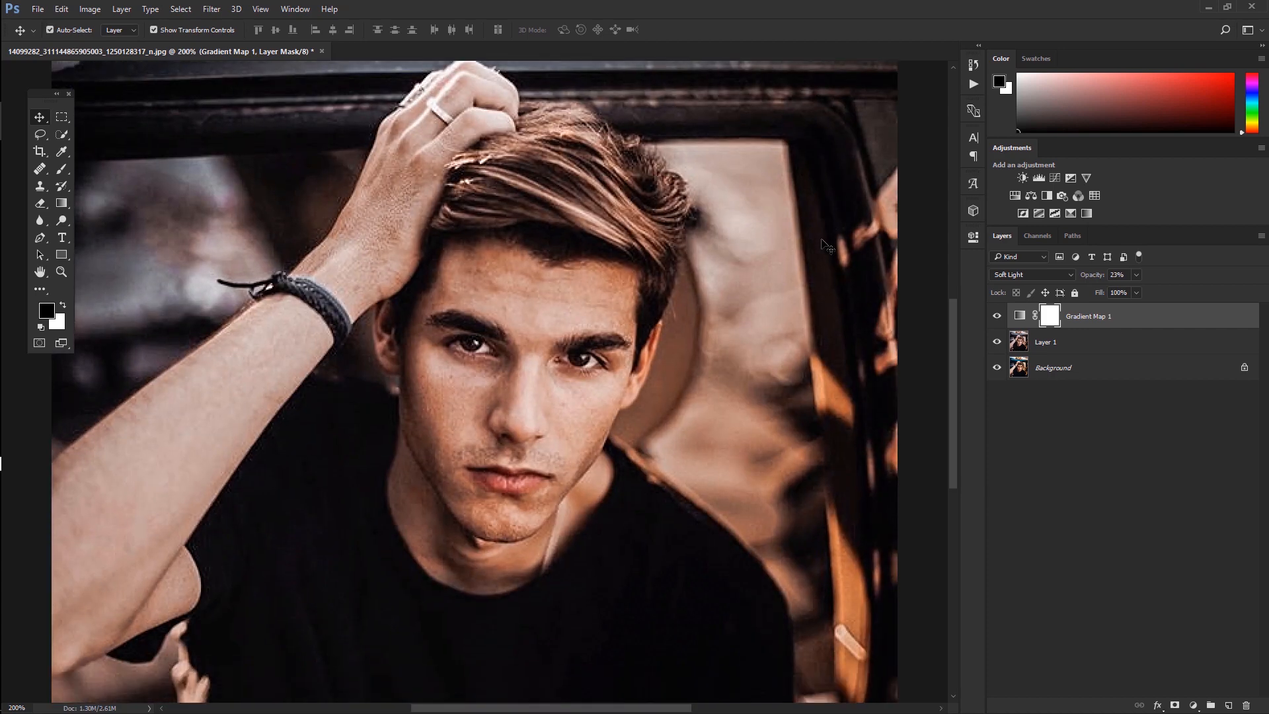
{"action": "scroll", "coordinate": [826, 245], "scroll_direction": "down", "scroll_amount": 1}
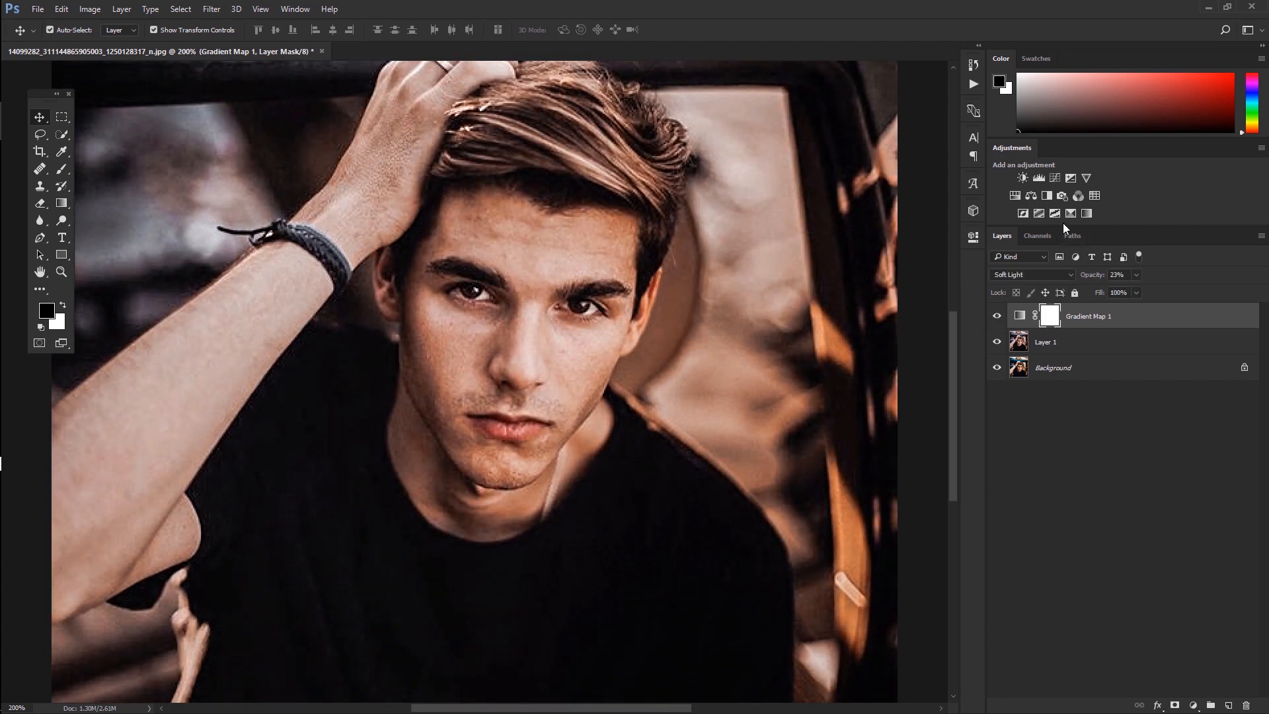
{"action": "left_click", "coordinate": [1095, 195]}
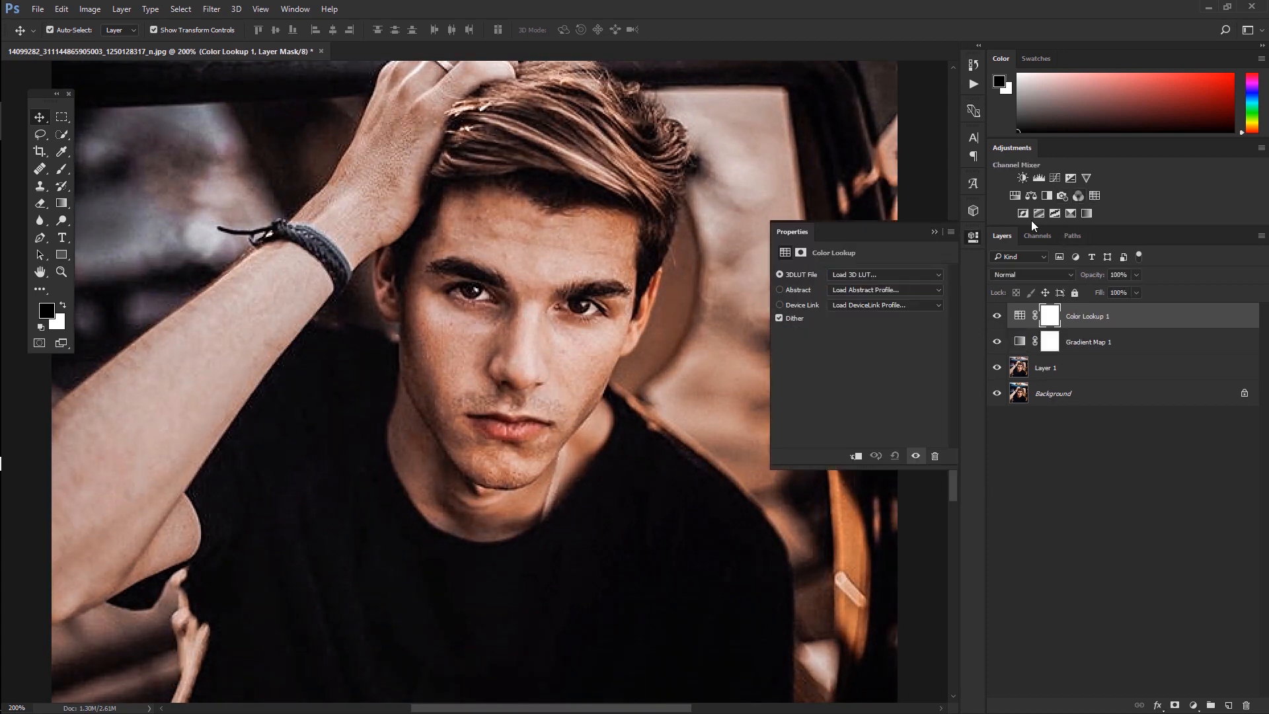
{"action": "left_click", "coordinate": [925, 274]}
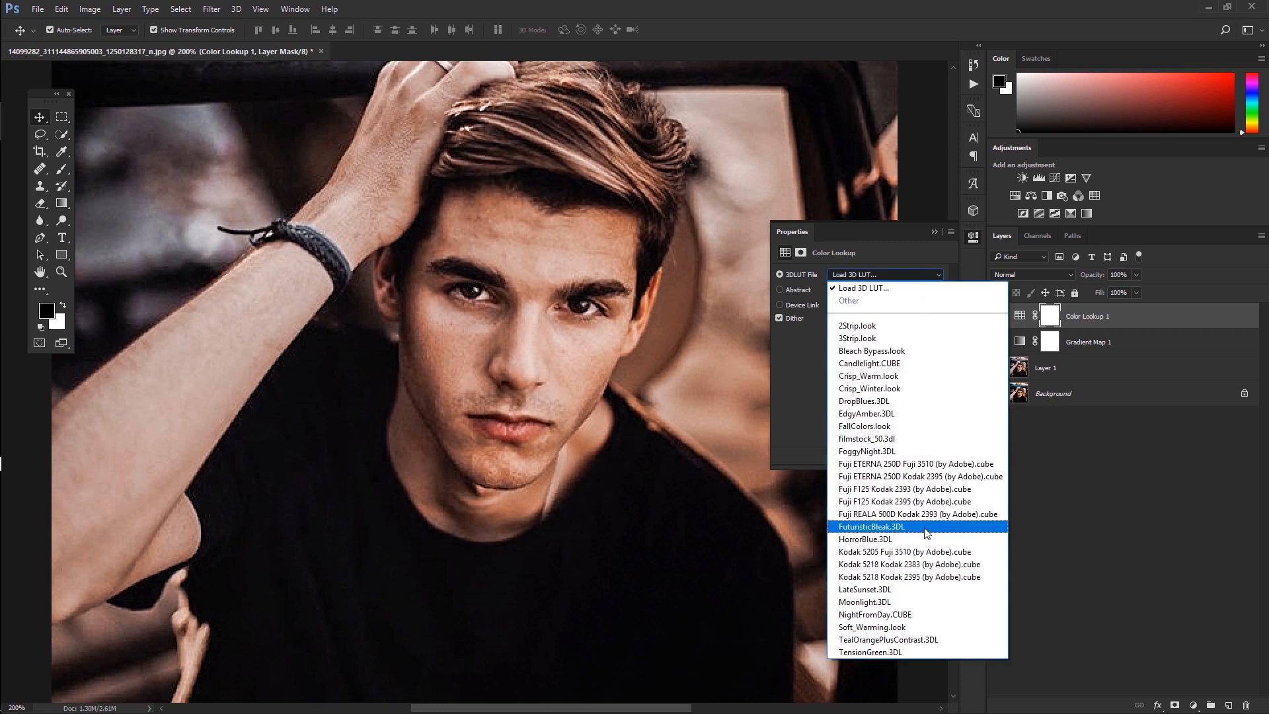
{"action": "left_click", "coordinate": [894, 527]}
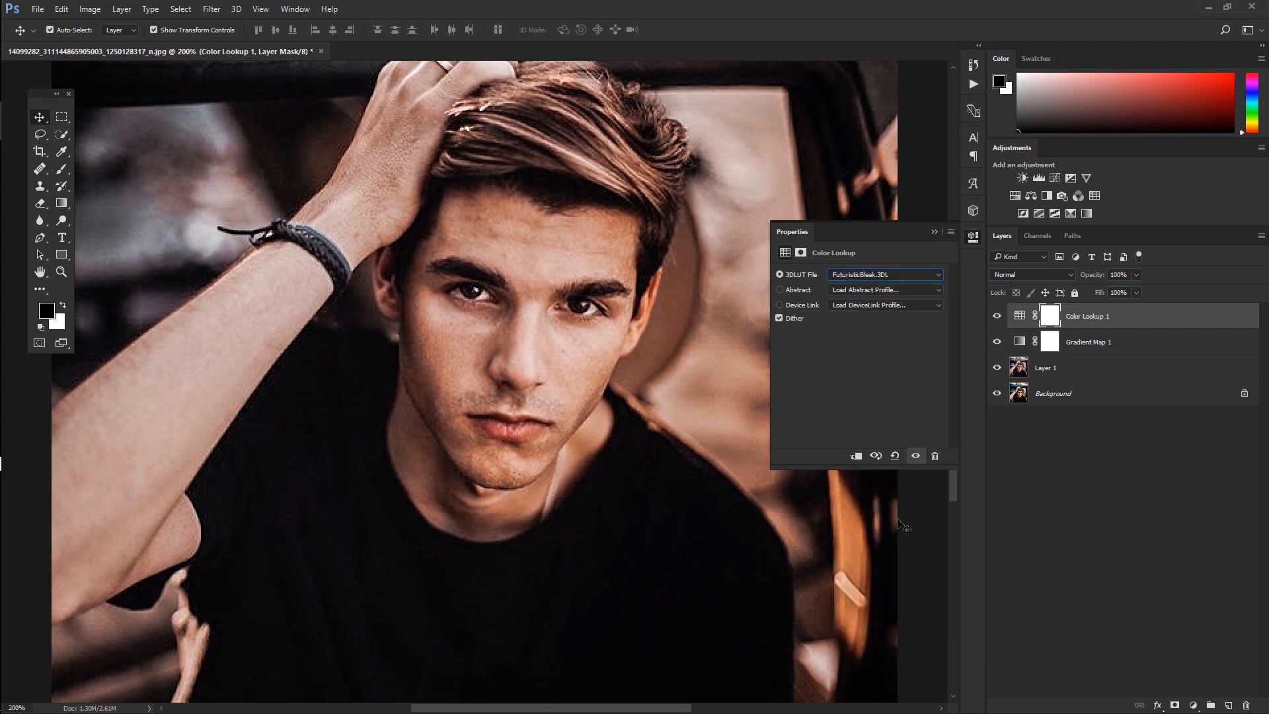
- Blend the Color Lookup layer in Soft Light mode at 35% opacity and put its properties away
{"action": "left_click", "coordinate": [1071, 274]}
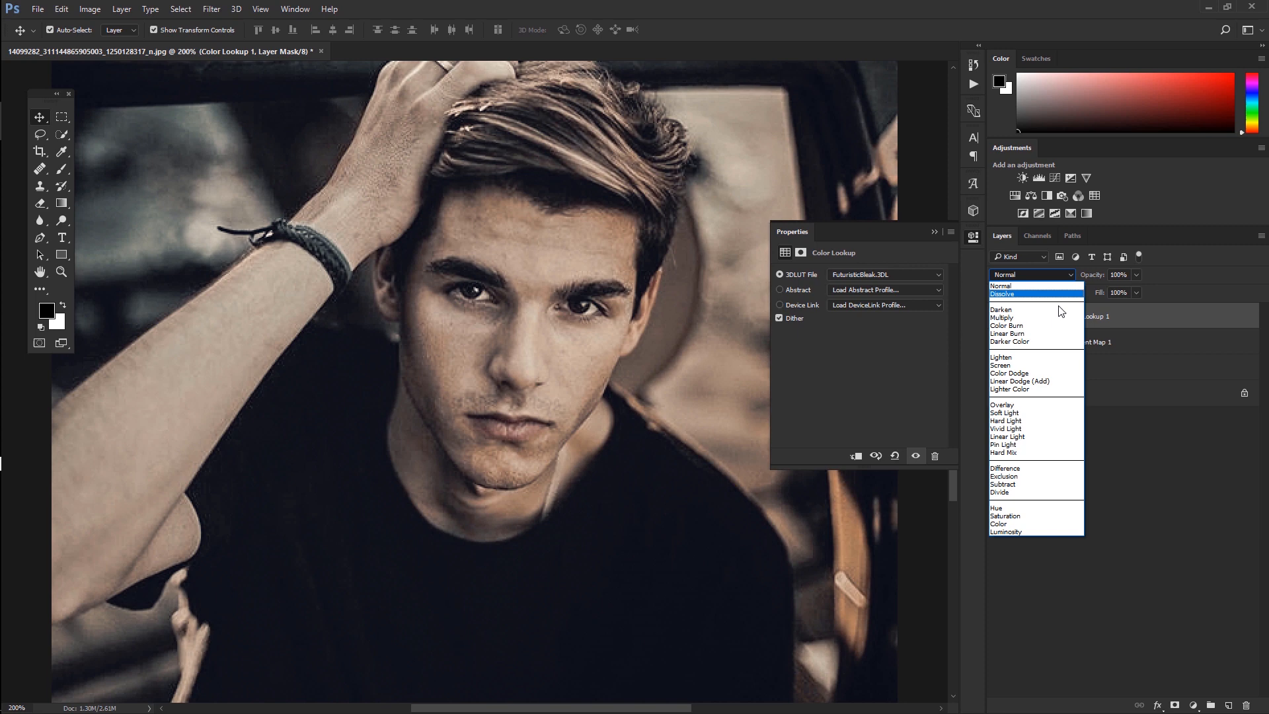
{"action": "left_click", "coordinate": [1040, 414]}
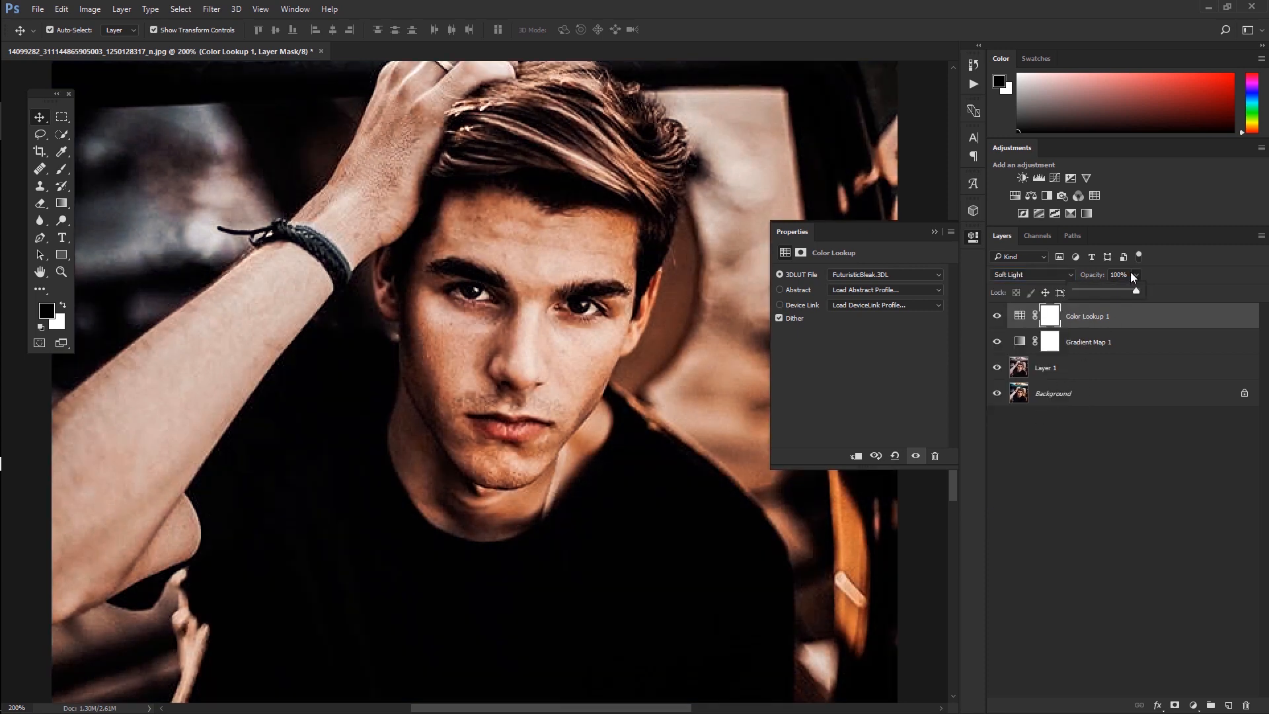
{"action": "left_click_drag", "start_coordinate": [1098, 289], "coordinate": [1094, 289]}
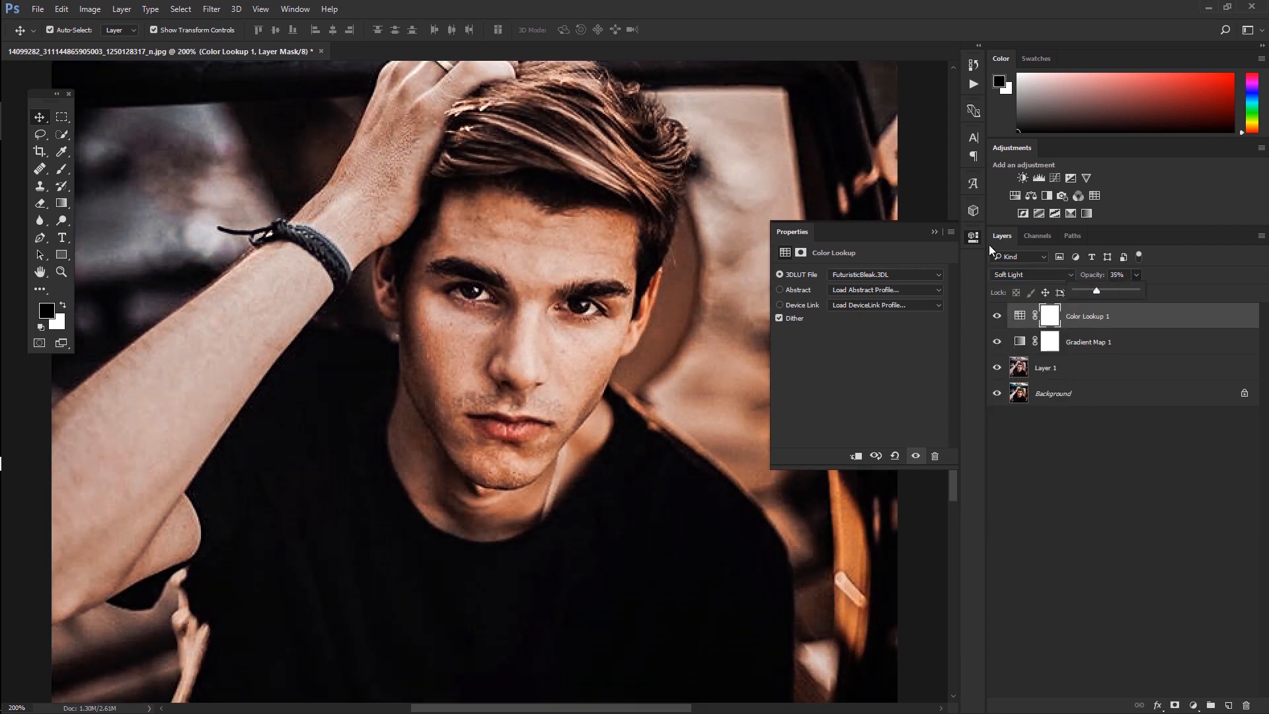
{"action": "left_click", "coordinate": [936, 231]}
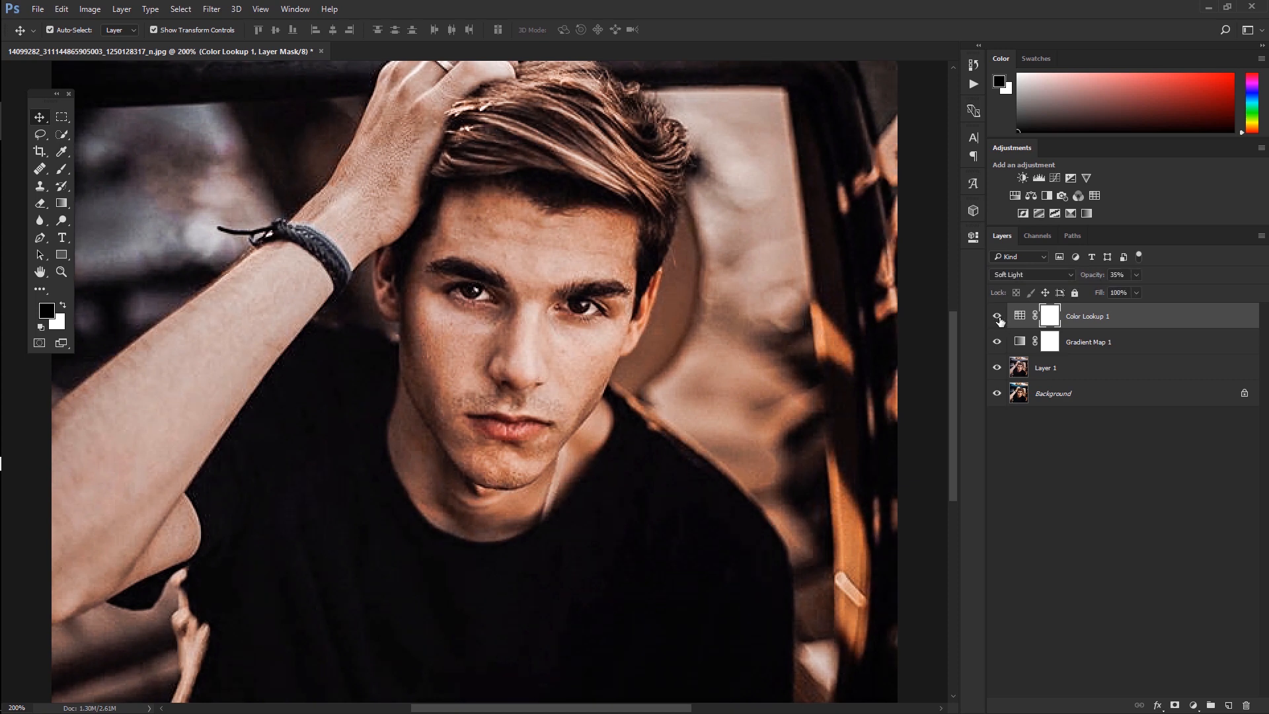
- Add a Color Balance adjustment layer and shift the midtones toward red by +6
{"action": "left_click", "coordinate": [1031, 195]}
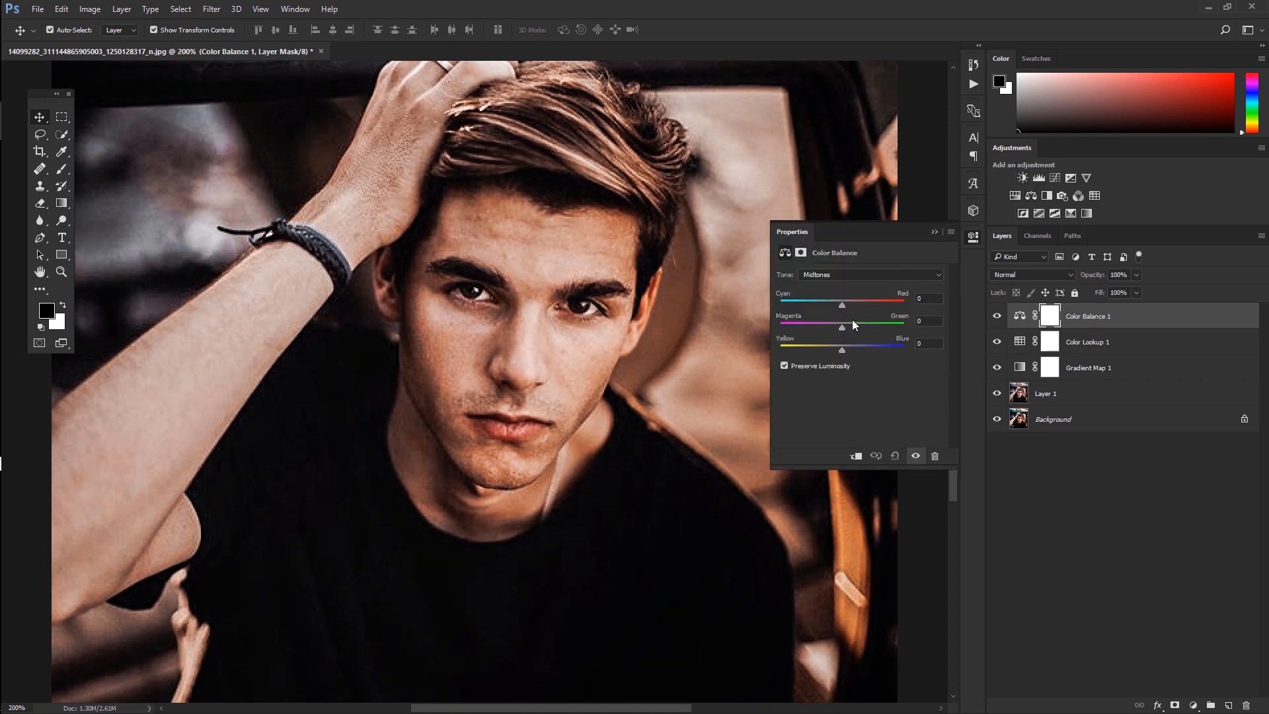
{"action": "left_click_drag", "start_coordinate": [842, 304], "coordinate": [855, 306]}
{"action": "key", "text": "ctrl+minus"}
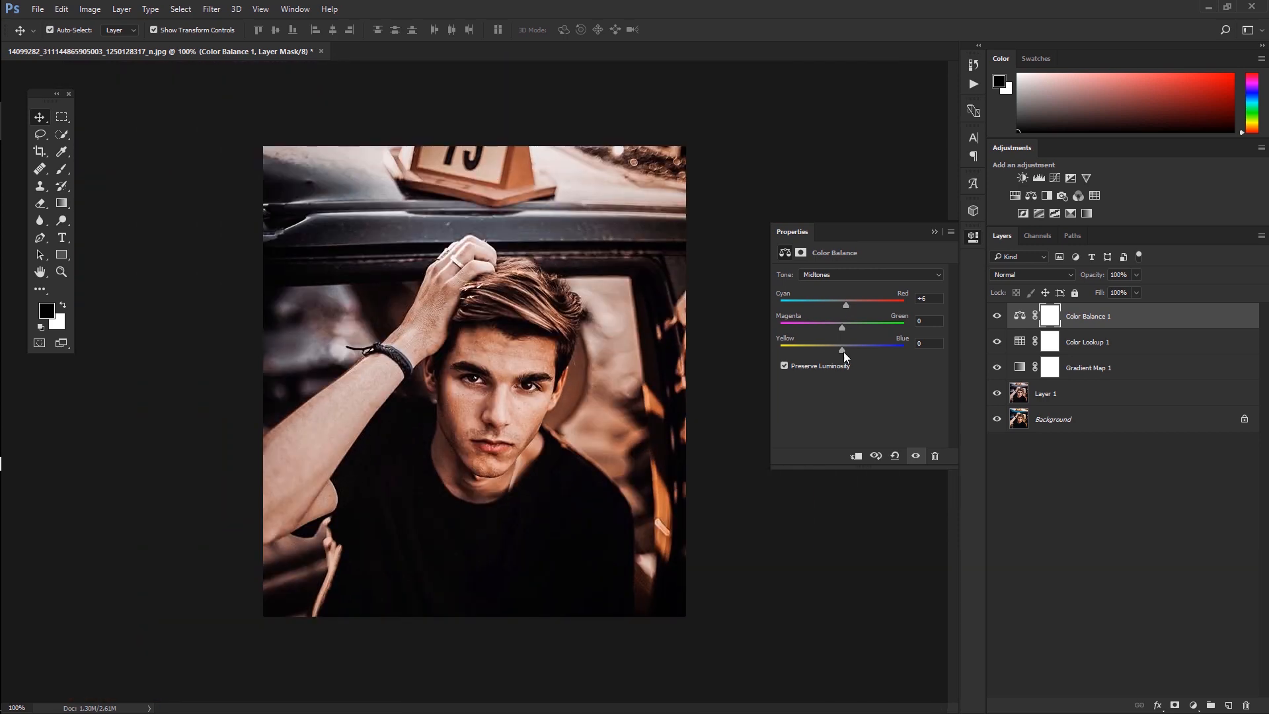
{"action": "mouse_move", "coordinate": [844, 353]}
{"action": "left_mouse_down"}
{"action": "mouse_move", "coordinate": [831, 349]}
{"action": "mouse_move", "coordinate": [842, 351]}
{"action": "left_mouse_up"}
- Set the Color Balance shadows' Cyan-Red value to -9 and shift the highlights slightly toward red and yellow
{"action": "left_click", "coordinate": [876, 275]}
{"action": "left_click", "coordinate": [846, 284]}
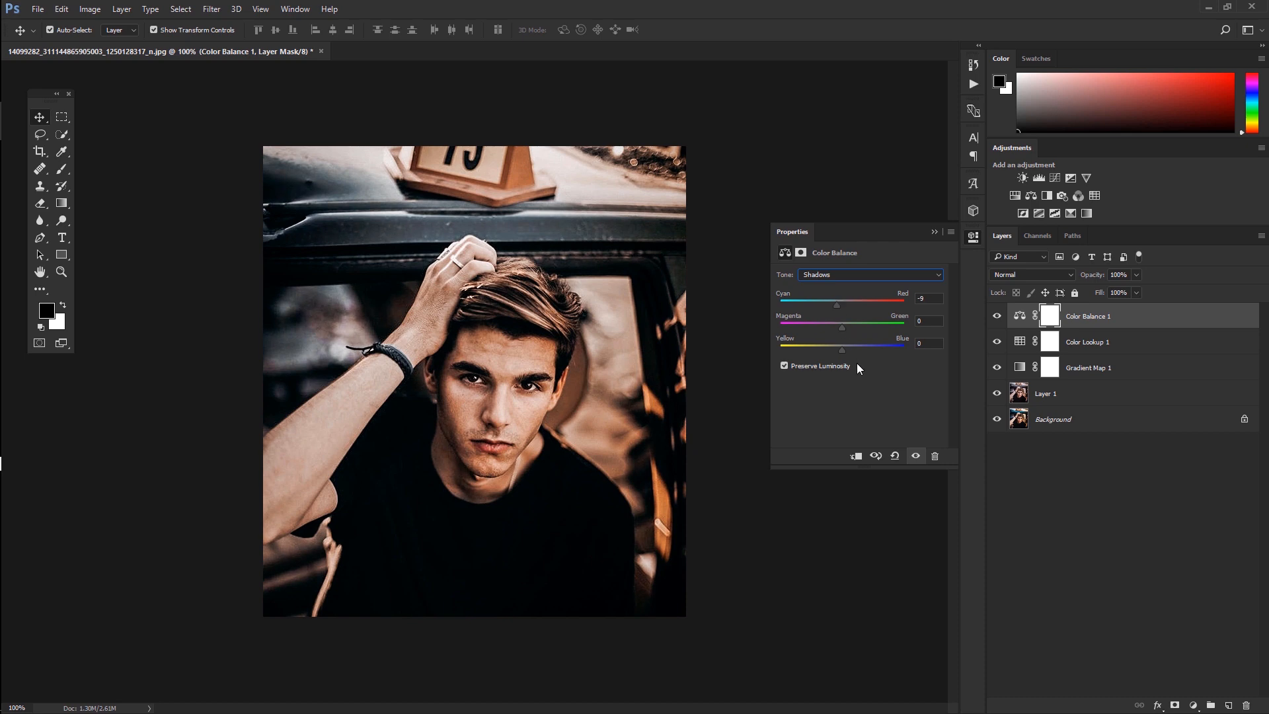
{"action": "left_click", "coordinate": [843, 274]}
{"action": "left_click", "coordinate": [840, 303]}
{"action": "left_click_drag", "start_coordinate": [839, 304], "coordinate": [852, 303]}
{"action": "left_click_drag", "start_coordinate": [836, 353], "coordinate": [835, 353]}
{"action": "left_click", "coordinate": [935, 232]}
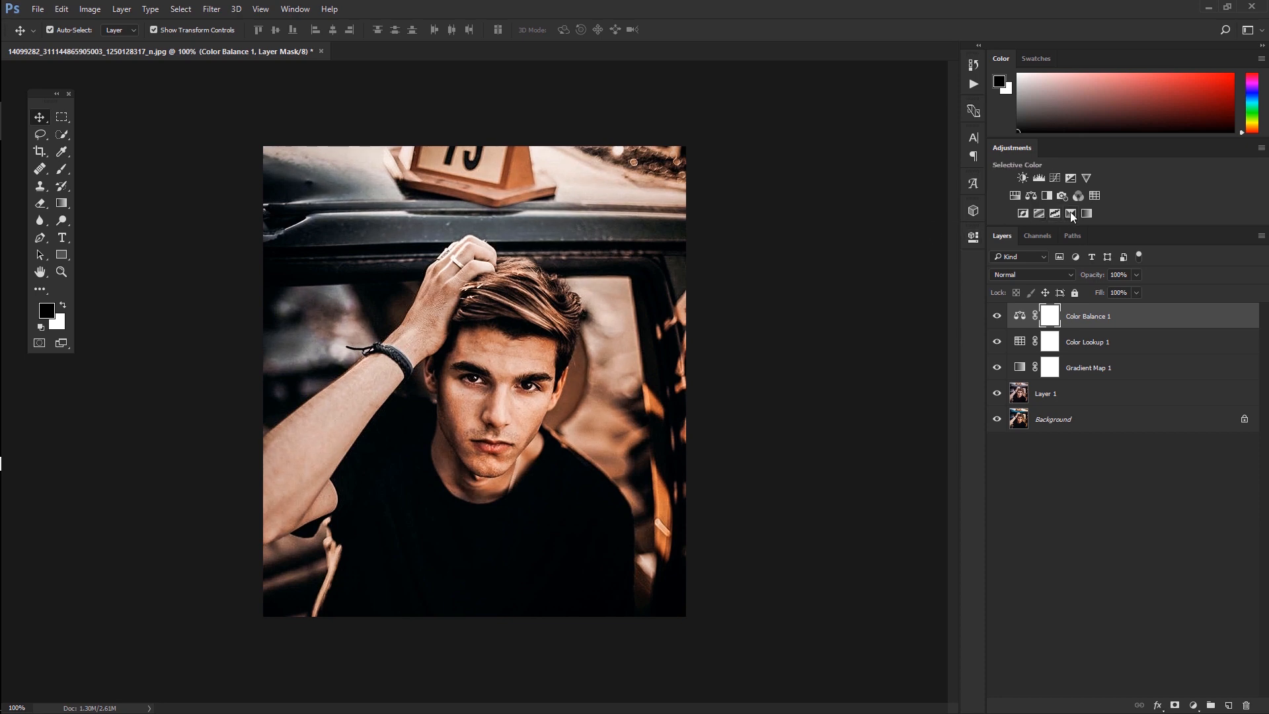
- Add a Curves adjustment layer, anchor the RGB curve in the midtones and shadows, and raise its black point slightly for a faded look
{"action": "left_click", "coordinate": [1055, 179]}
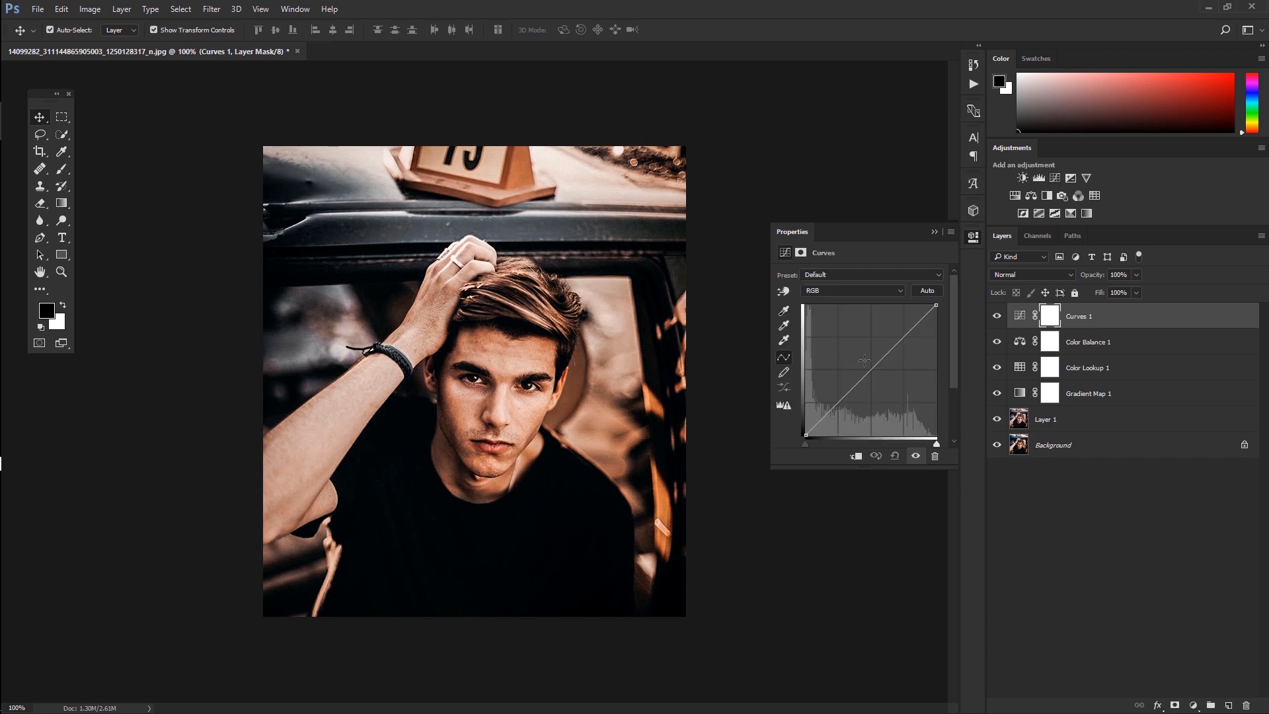
{"action": "left_click", "coordinate": [880, 360]}
{"action": "left_click", "coordinate": [844, 400]}
{"action": "left_click_drag", "start_coordinate": [807, 432], "coordinate": [836, 402]}
{"action": "key", "text": "ctrl+plus"}
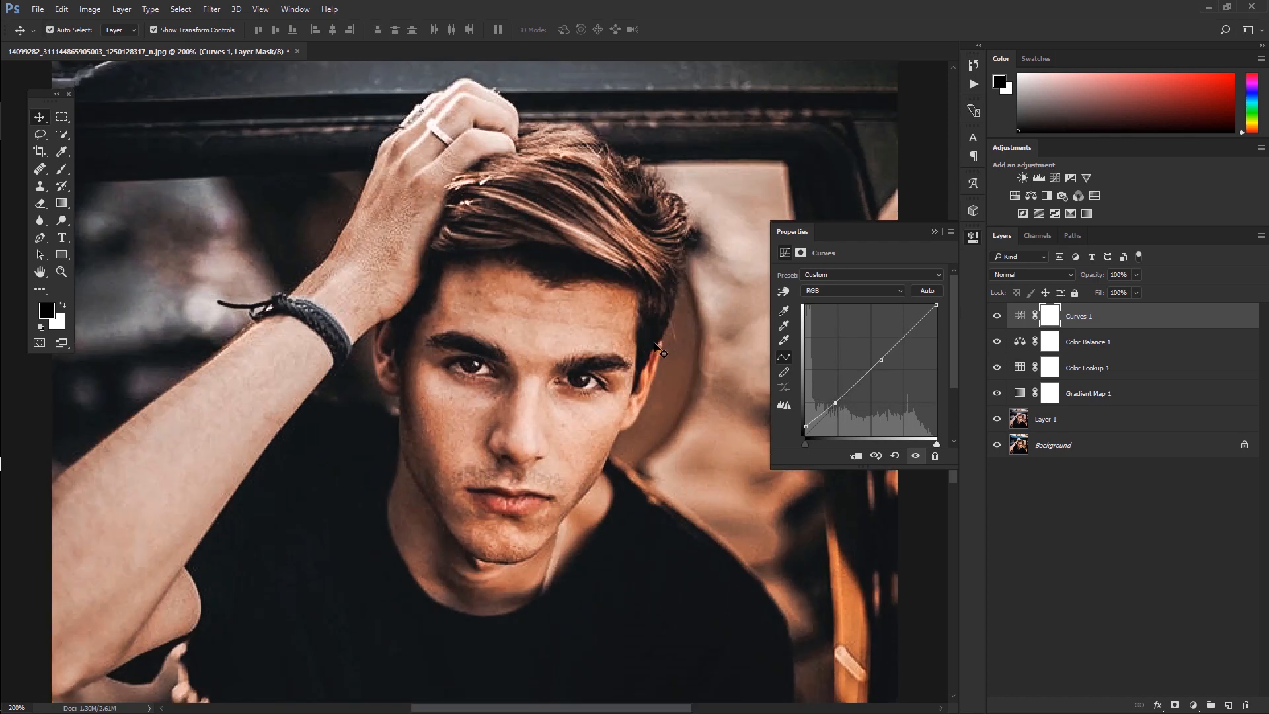
{"action": "left_click", "coordinate": [837, 404]}
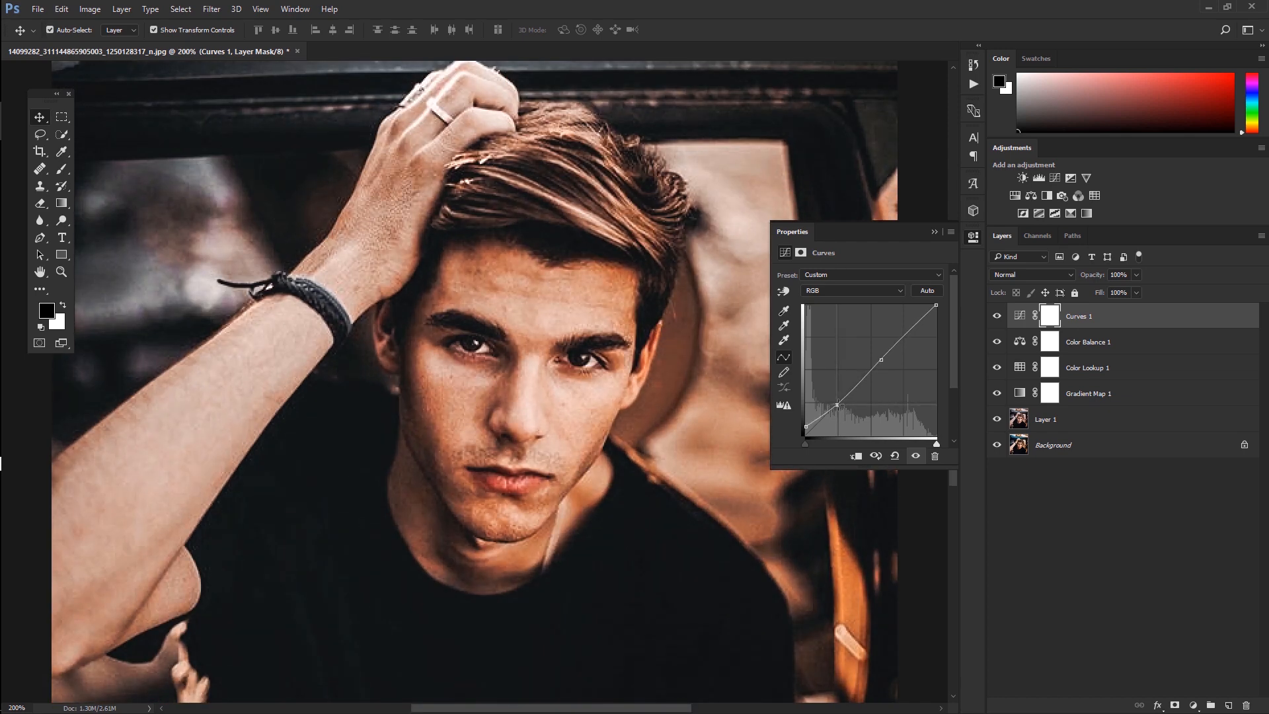
{"action": "left_click", "coordinate": [934, 231]}
- Add a Levels adjustment layer that slightly darkens the midtones, and put its properties away
{"action": "key", "text": "ctrl+minus"}
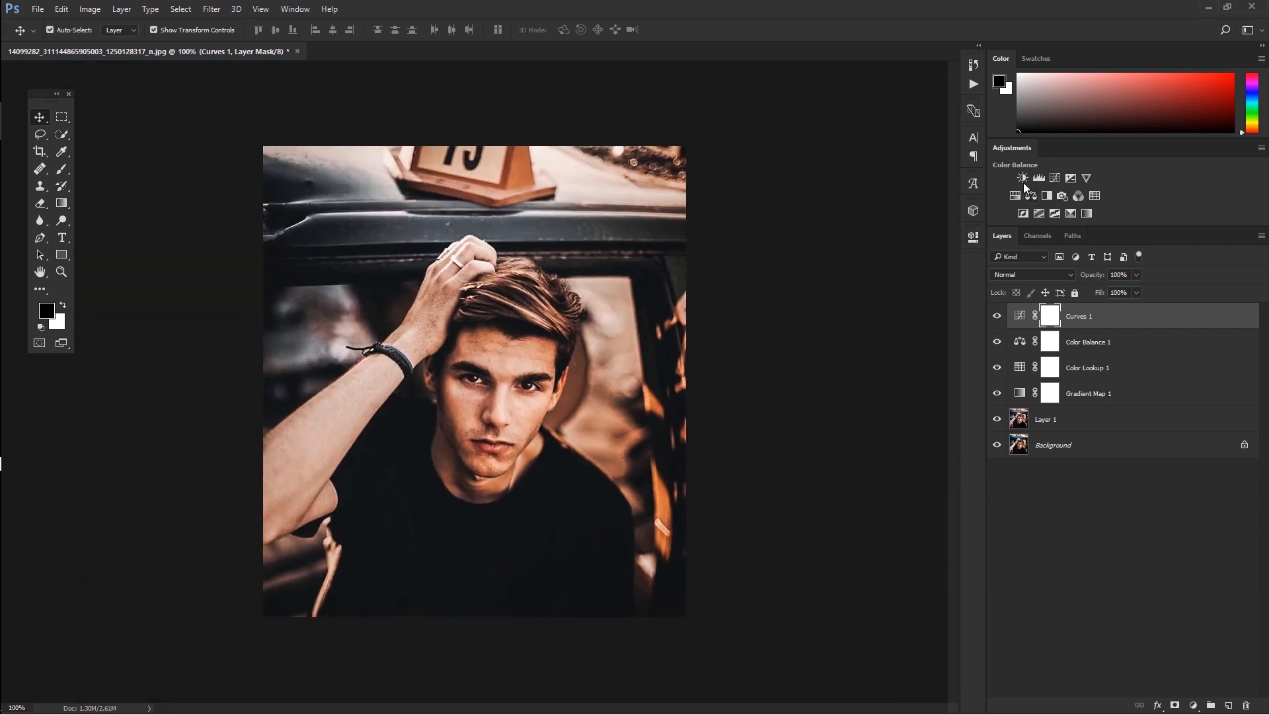
{"action": "left_click", "coordinate": [1039, 178]}
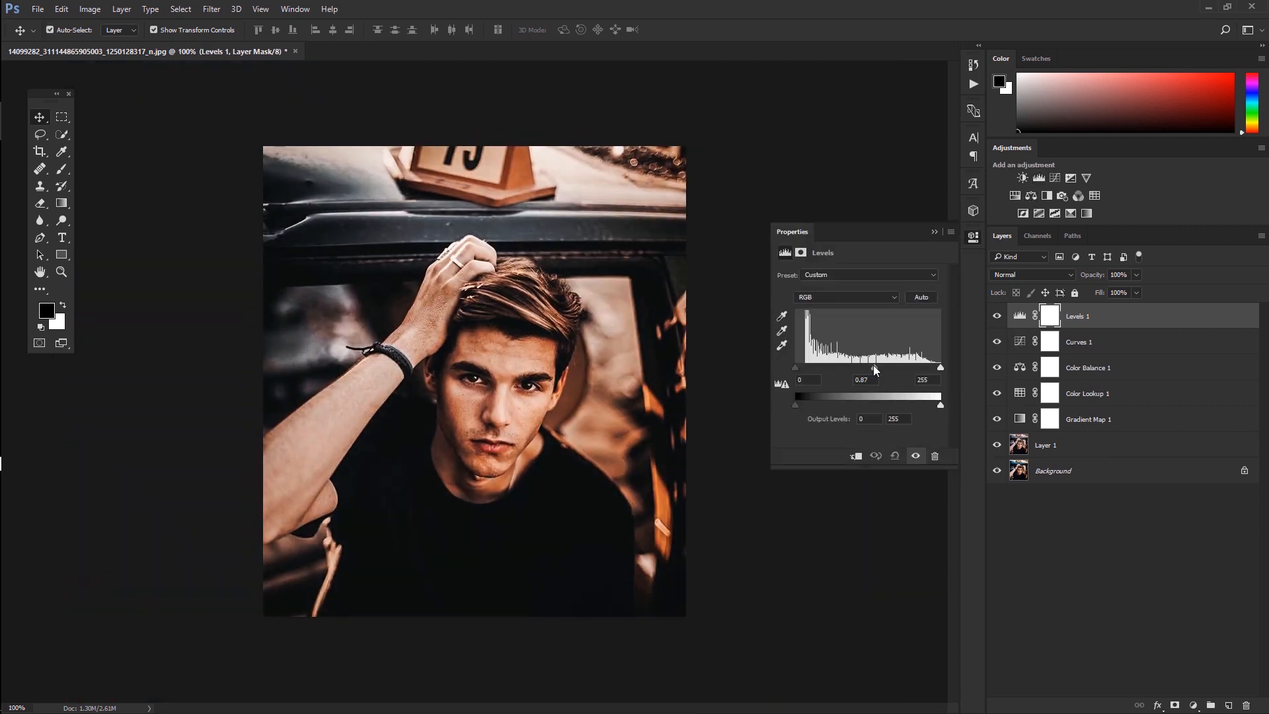
{"action": "left_click_drag", "start_coordinate": [874, 368], "coordinate": [870, 368]}
{"action": "left_click", "coordinate": [934, 233]}
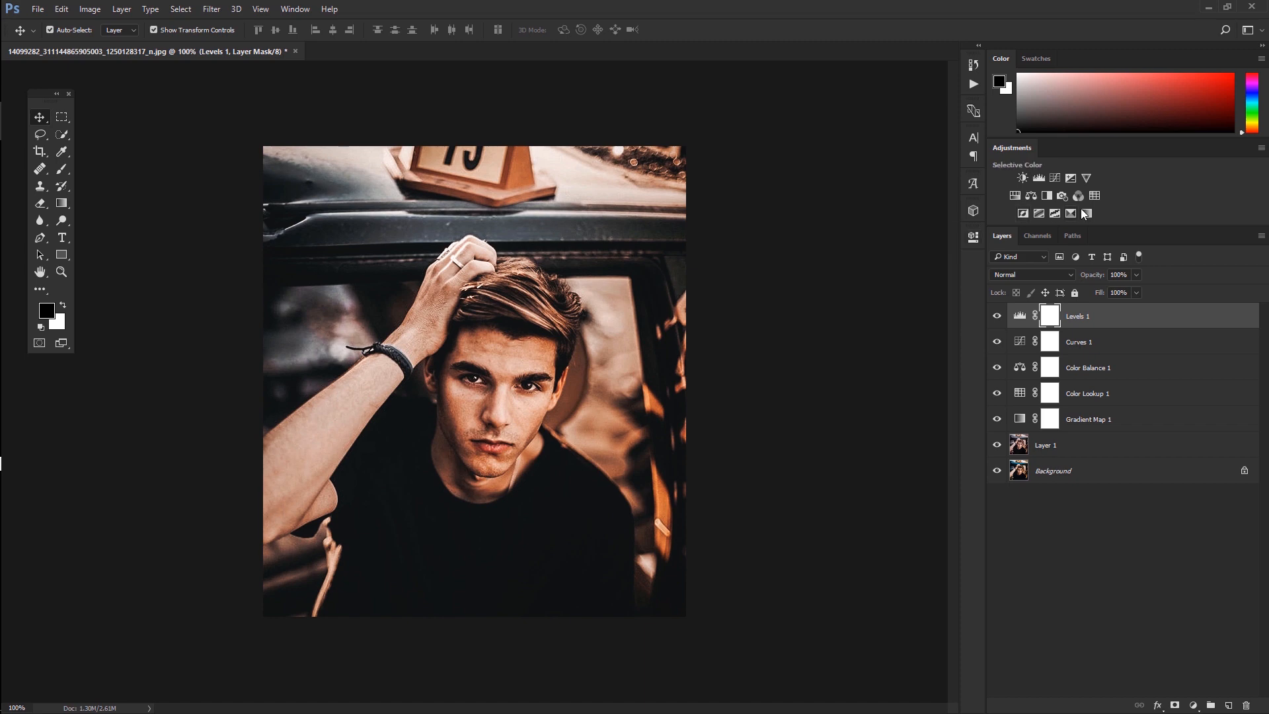
- Add a Selective Color adjustment layer and set Cyan to -2% in the Reds, fine-tuning their Black amount
{"action": "left_click", "coordinate": [1071, 212]}
{"action": "left_click", "coordinate": [861, 298]}
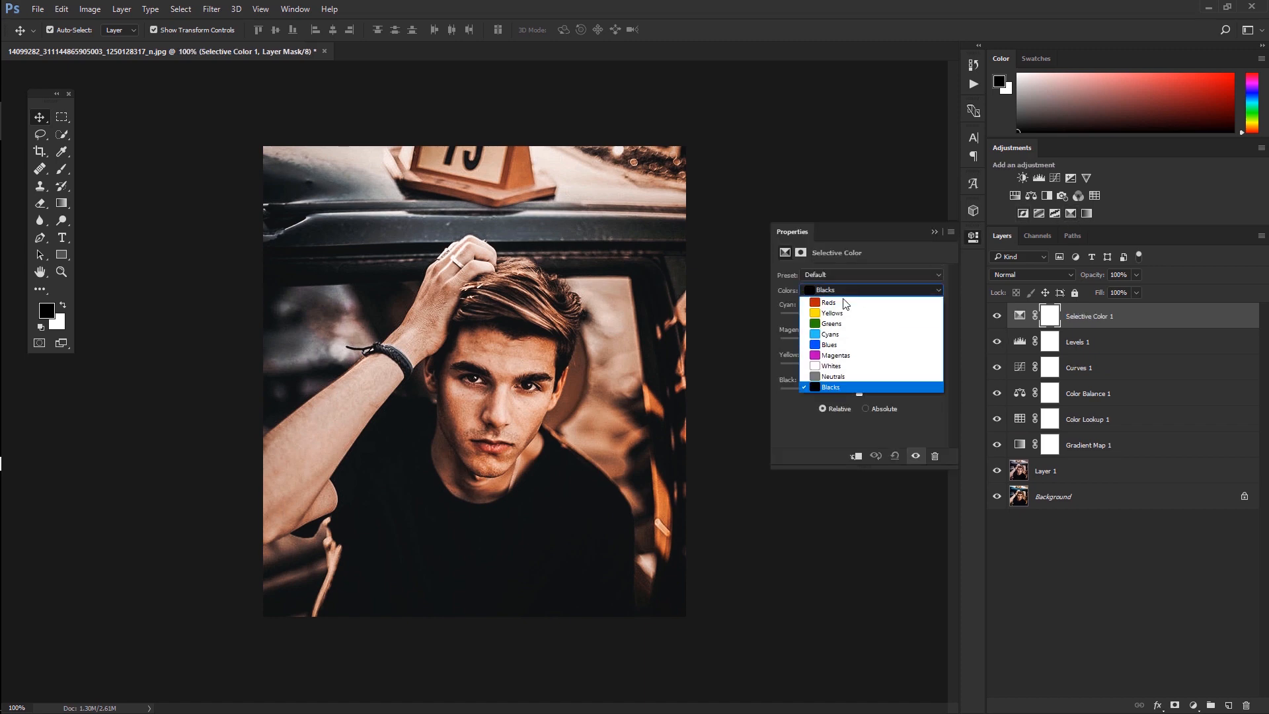
{"action": "left_click", "coordinate": [860, 292]}
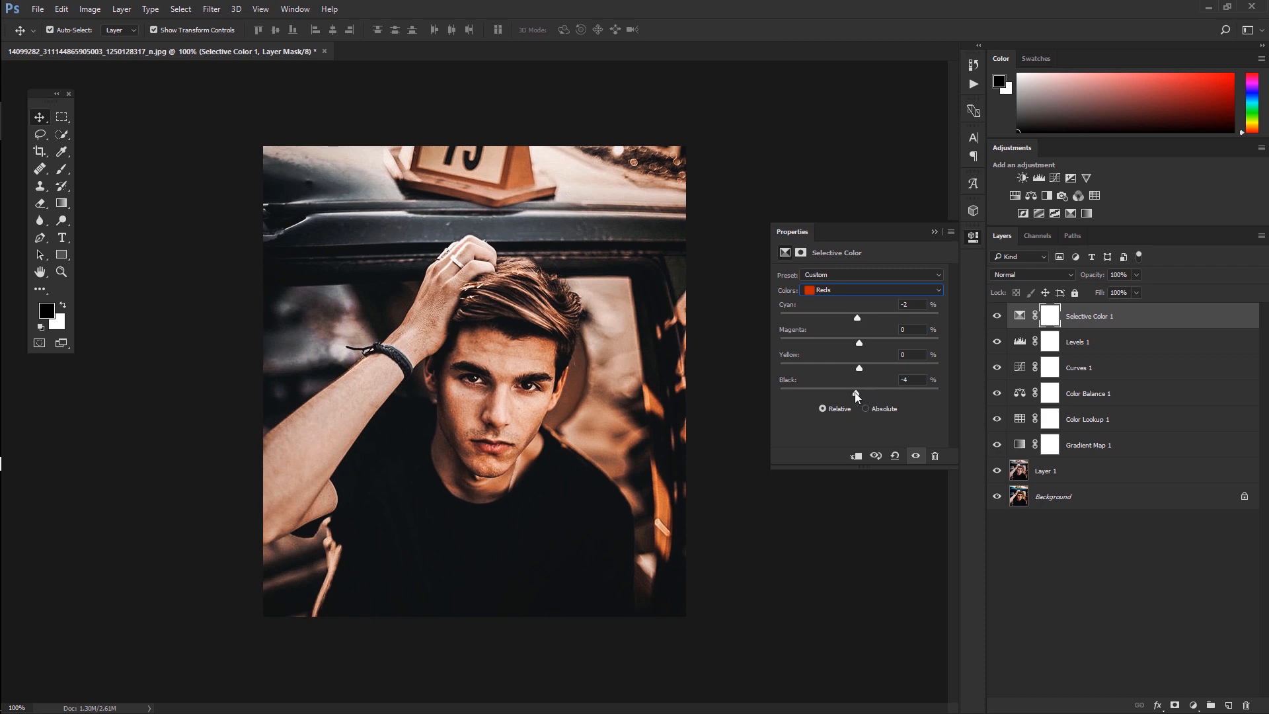
{"action": "left_click_drag", "start_coordinate": [856, 395], "coordinate": [861, 393]}
- Reduce Cyan in the Selective Color Neutrals and raise Black slightly in the Blacks
{"action": "left_click", "coordinate": [855, 288]}
{"action": "left_click", "coordinate": [855, 376]}
{"action": "left_click_drag", "start_coordinate": [859, 319], "coordinate": [848, 320]}
{"action": "left_click", "coordinate": [855, 291]}
{"action": "left_click", "coordinate": [827, 383]}
{"action": "left_click_drag", "start_coordinate": [859, 393], "coordinate": [862, 391]}
{"action": "left_click", "coordinate": [934, 231]}
- Add a second Curves adjustment layer with anchor points in the highlights and shadows and a slightly lifted black point
{"action": "left_click", "coordinate": [1056, 178]}
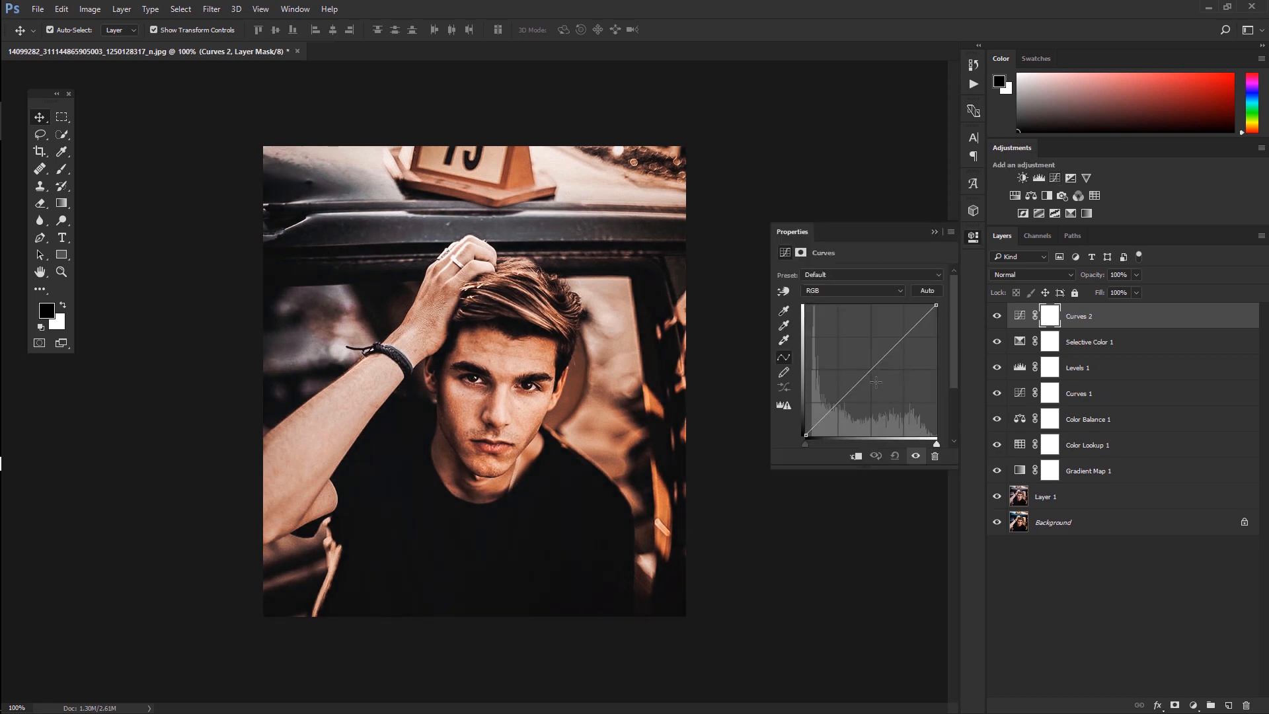
{"action": "left_click", "coordinate": [907, 334]}
{"action": "left_click_drag", "start_coordinate": [805, 434], "coordinate": [809, 428]}
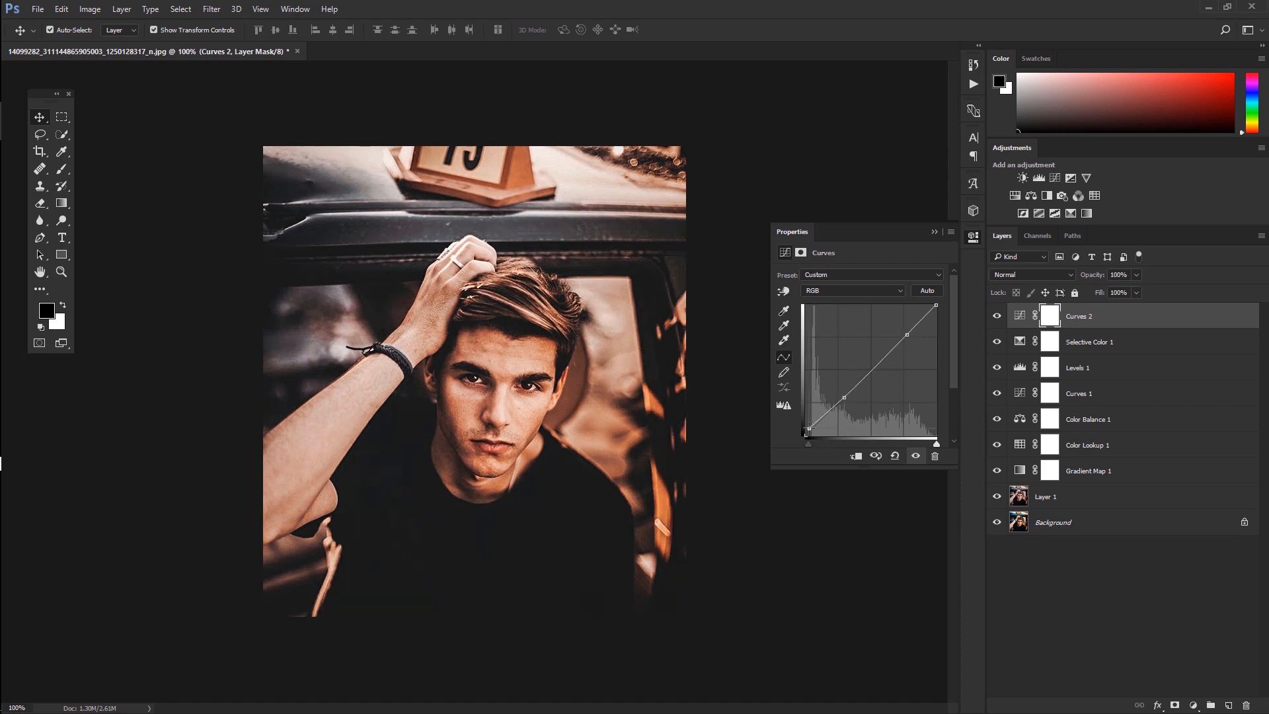
{"action": "left_click", "coordinate": [935, 232]}
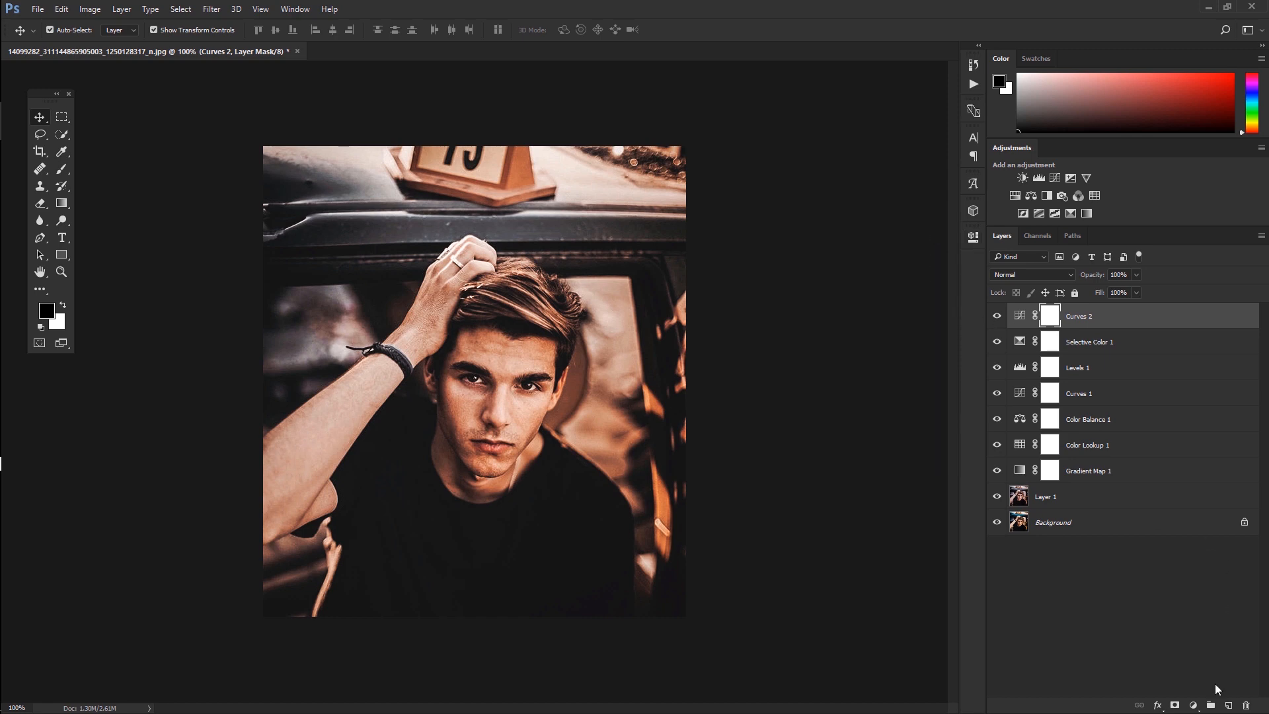
- Create a new layer at the top and apply the merged RGB image to it with Multiply blending at 100% opacity
{"action": "left_click", "coordinate": [1229, 705]}
{"action": "left_click", "coordinate": [90, 10]}
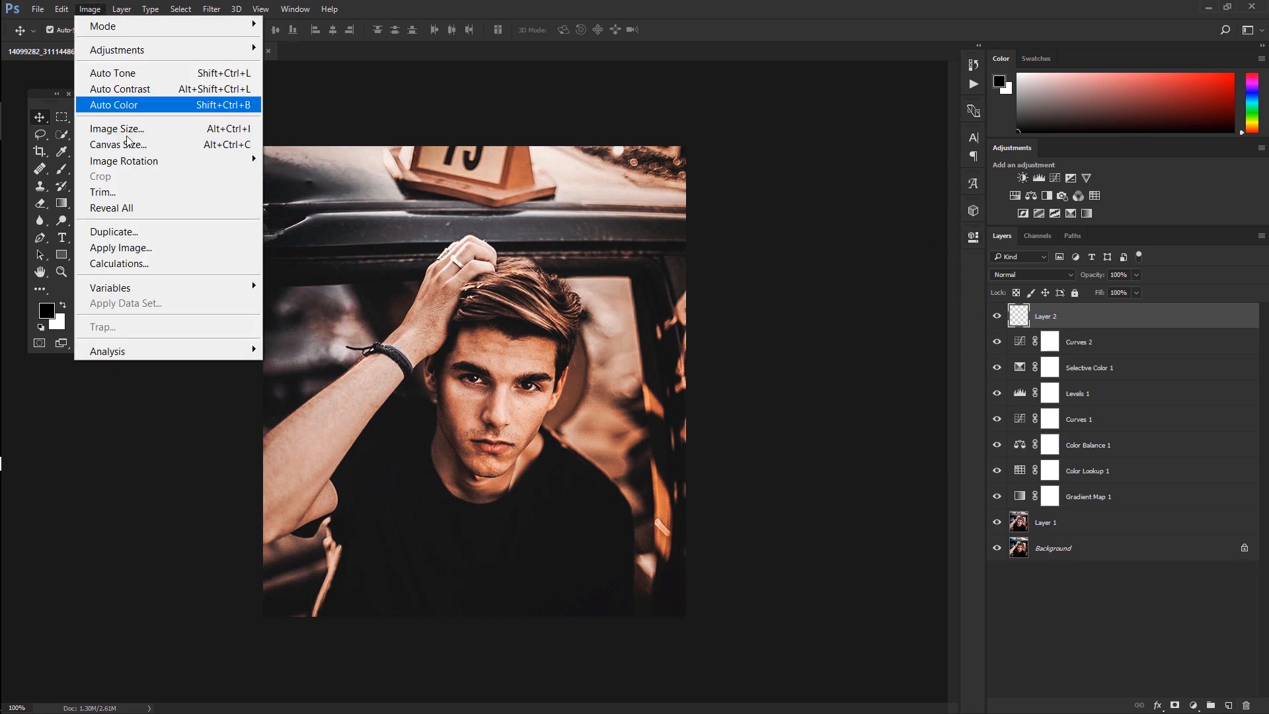
{"action": "left_click", "coordinate": [187, 249]}
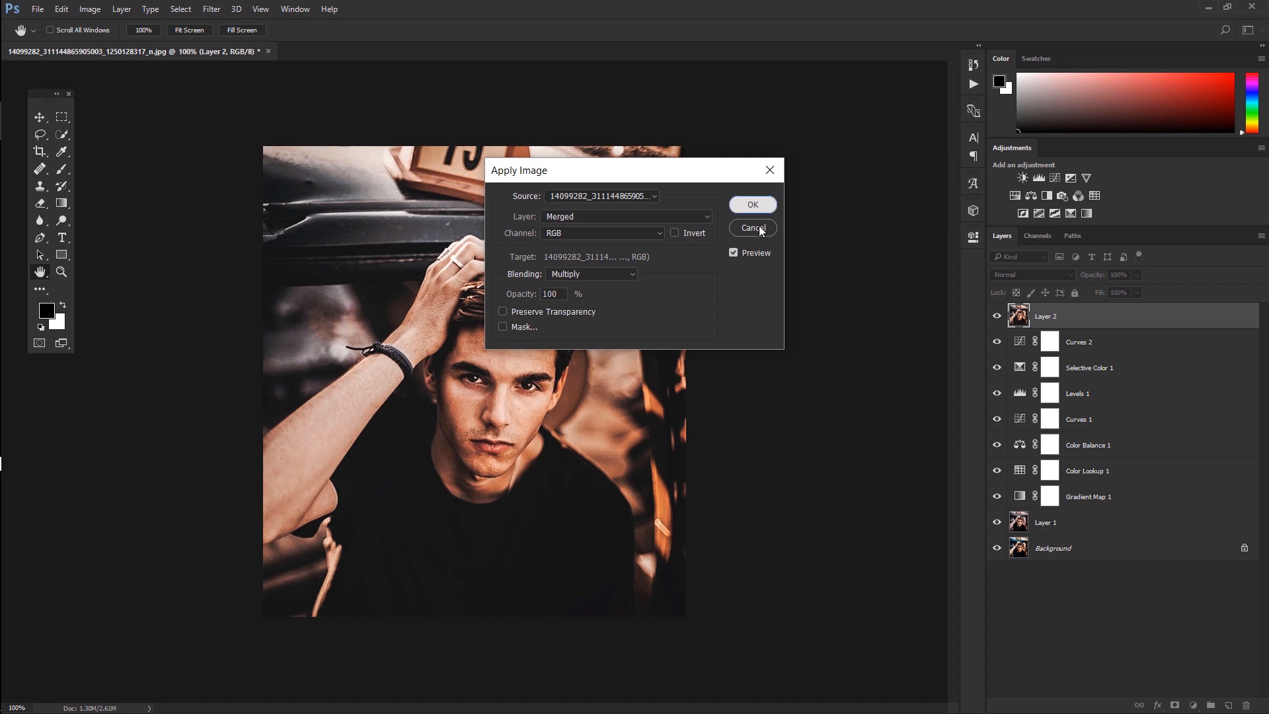
{"action": "left_click", "coordinate": [753, 204]}
- Hide every layer between the merged layer and the Background, and toggle the merged layer's visibility to compare before and after
{"action": "left_click_drag", "start_coordinate": [995, 349], "coordinate": [997, 519]}
{"action": "left_click", "coordinate": [996, 319]}
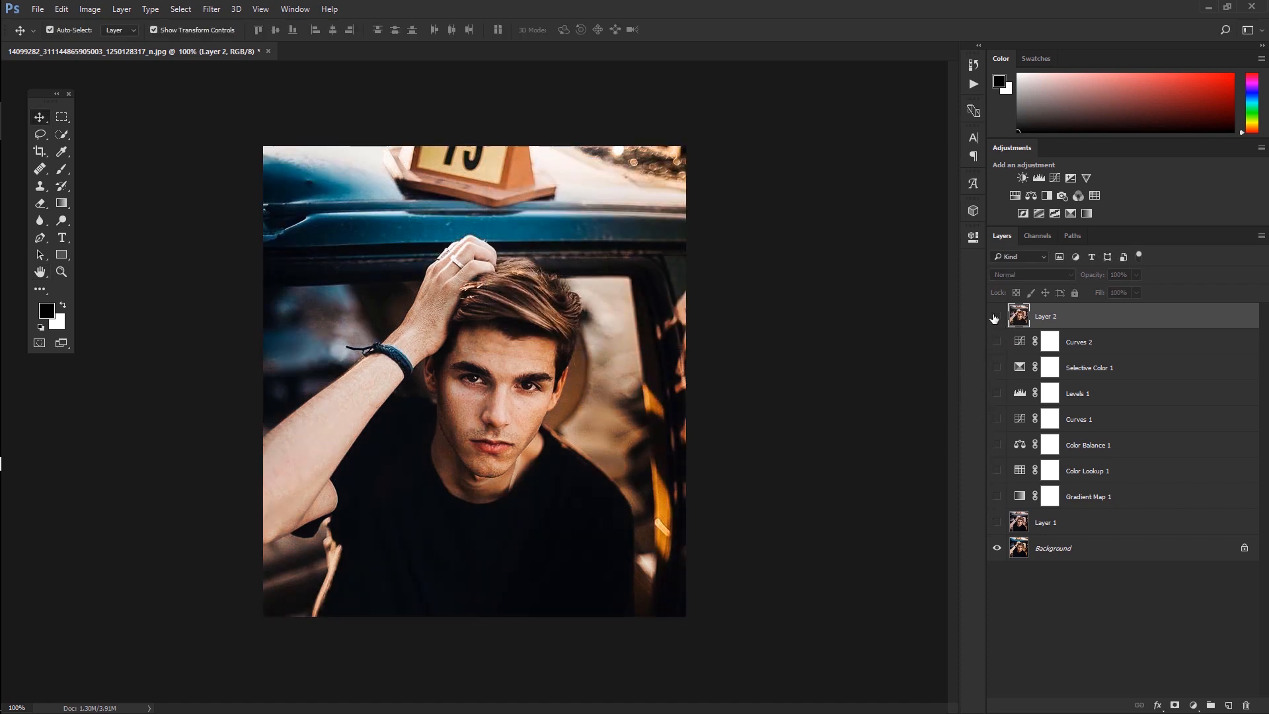
{"action": "left_click", "coordinate": [996, 319]}
{"action": "key", "text": "ctrl+plus"}
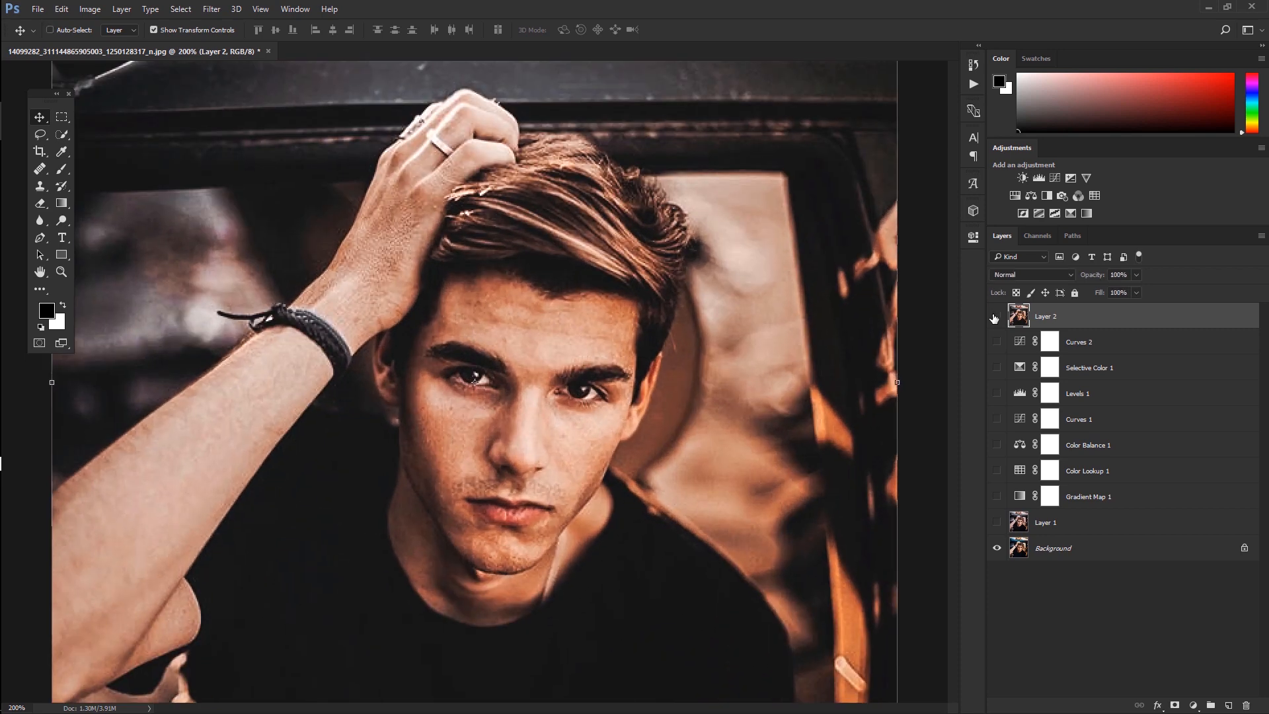
{"action": "left_click", "coordinate": [996, 319]}
{"action": "left_click", "coordinate": [994, 319]}
{"action": "left_click", "coordinate": [994, 319]}
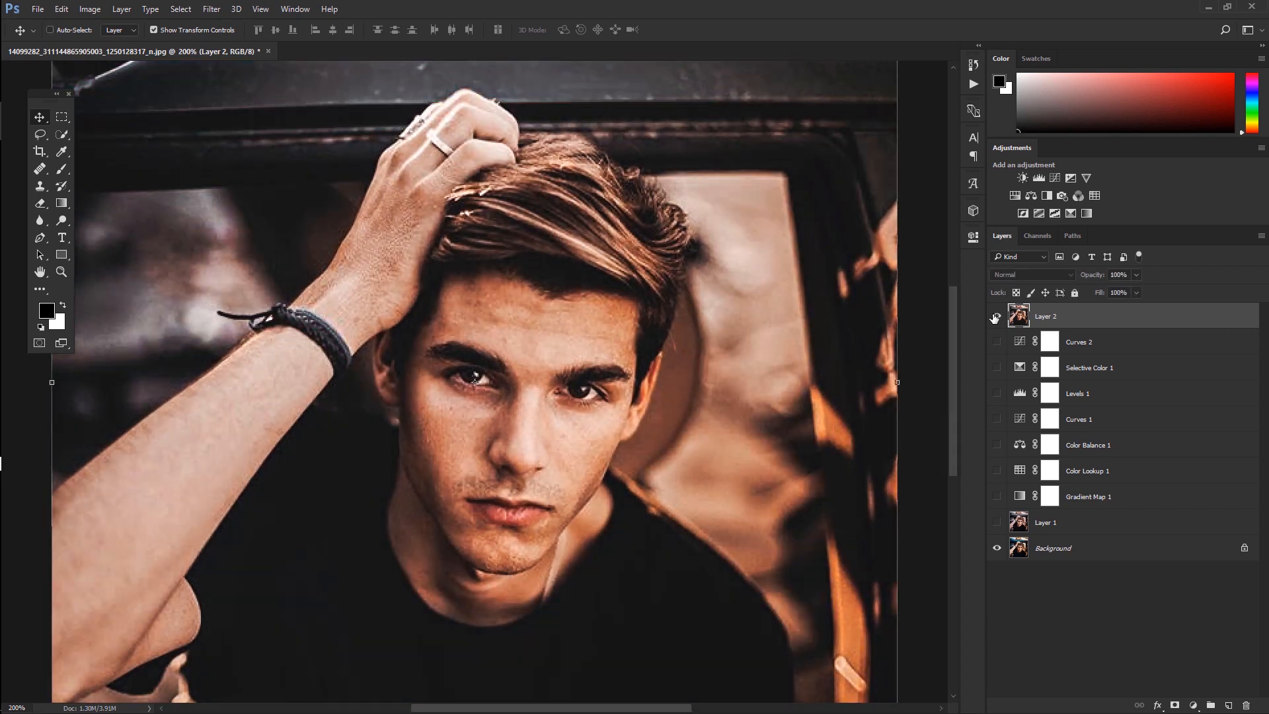
- Add an Exposure adjustment layer with Offset +0.0042 above the merged layer and put its properties away
{"action": "key", "text": "ctrl+minus"}
{"action": "left_click", "coordinate": [1072, 178]}
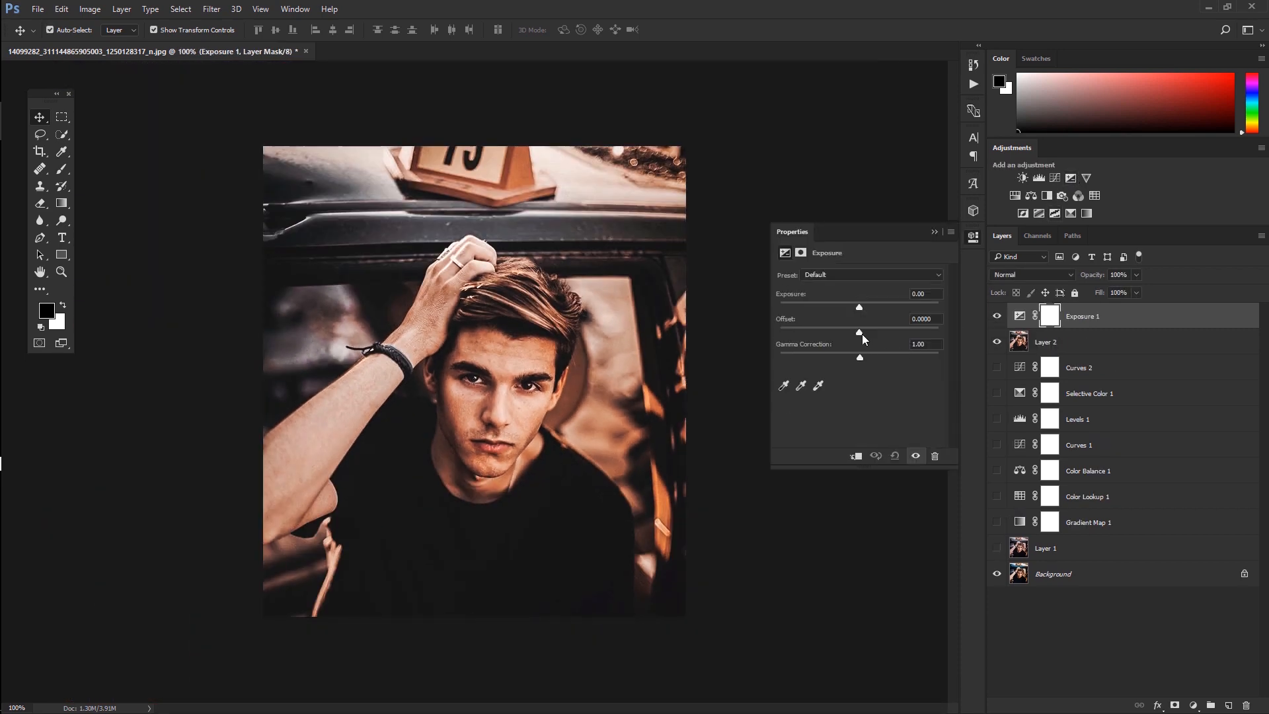
{"action": "left_click_drag", "start_coordinate": [856, 332], "coordinate": [861, 332]}
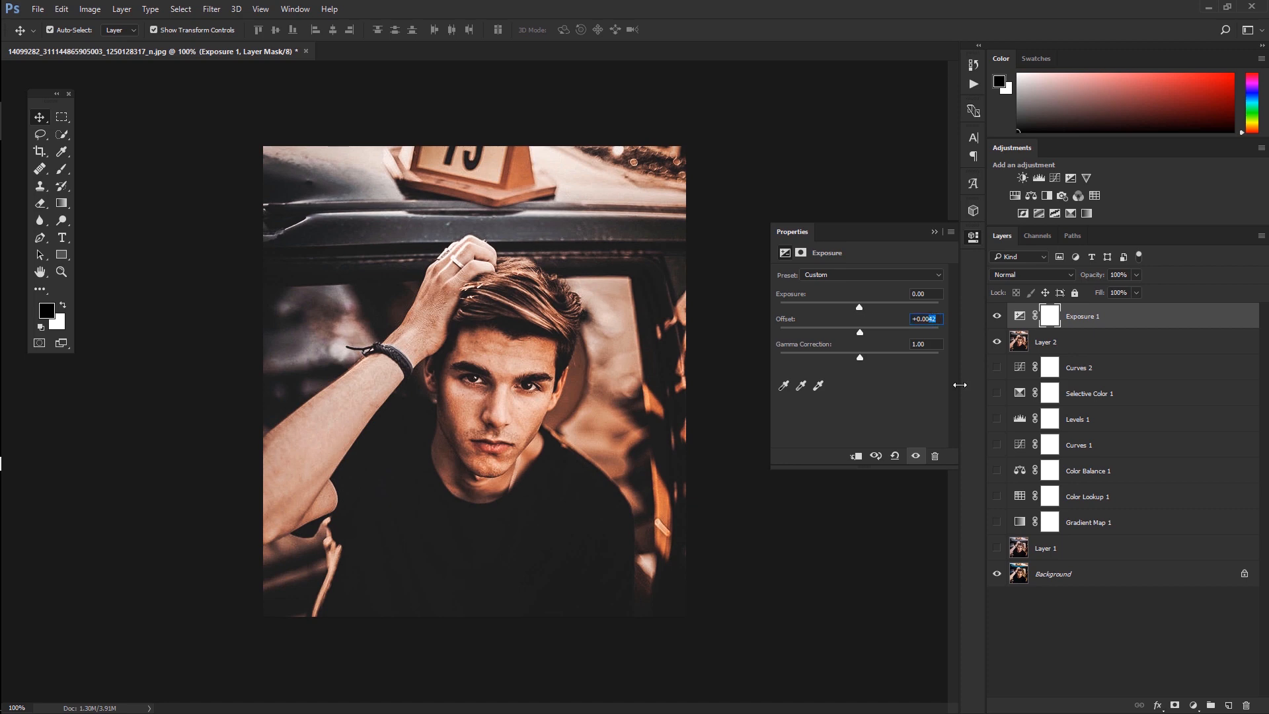
{"action": "left_click", "coordinate": [935, 232]}
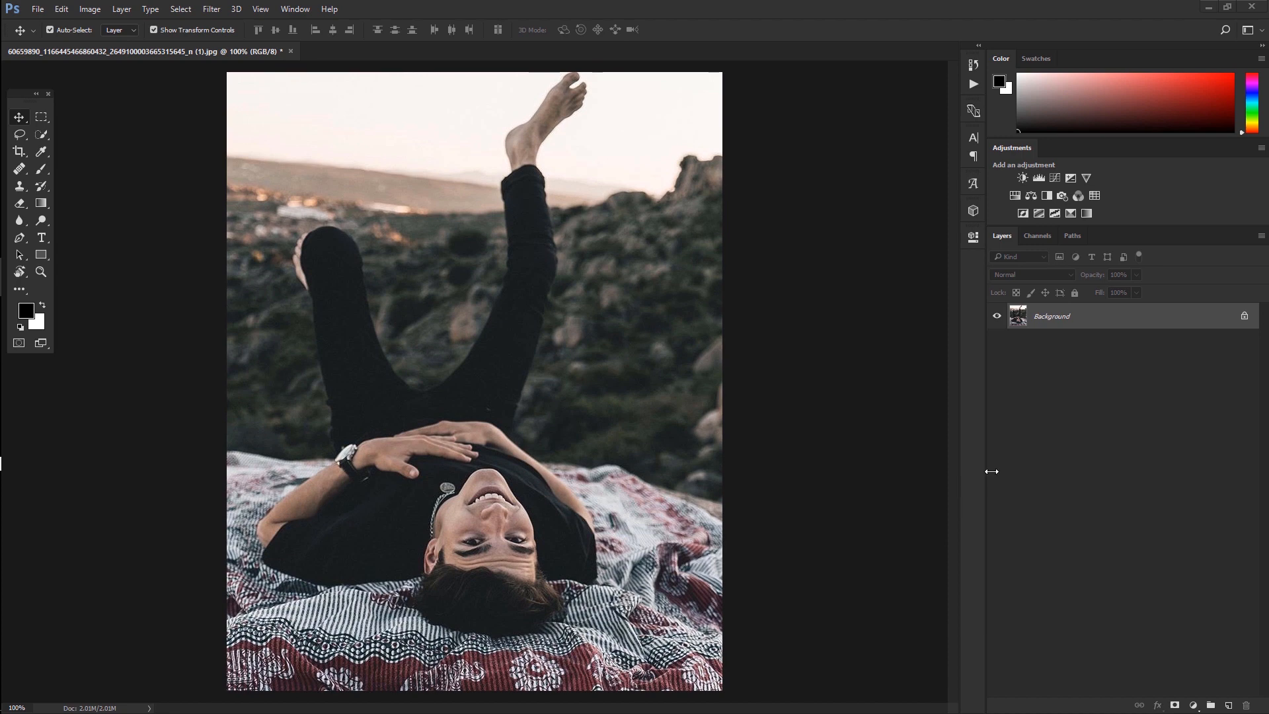
- Duplicate the Background layer of the reclining man photo and open the copy in the Camera Raw Filter
{"action": "key", "text": "ctrl+j"}
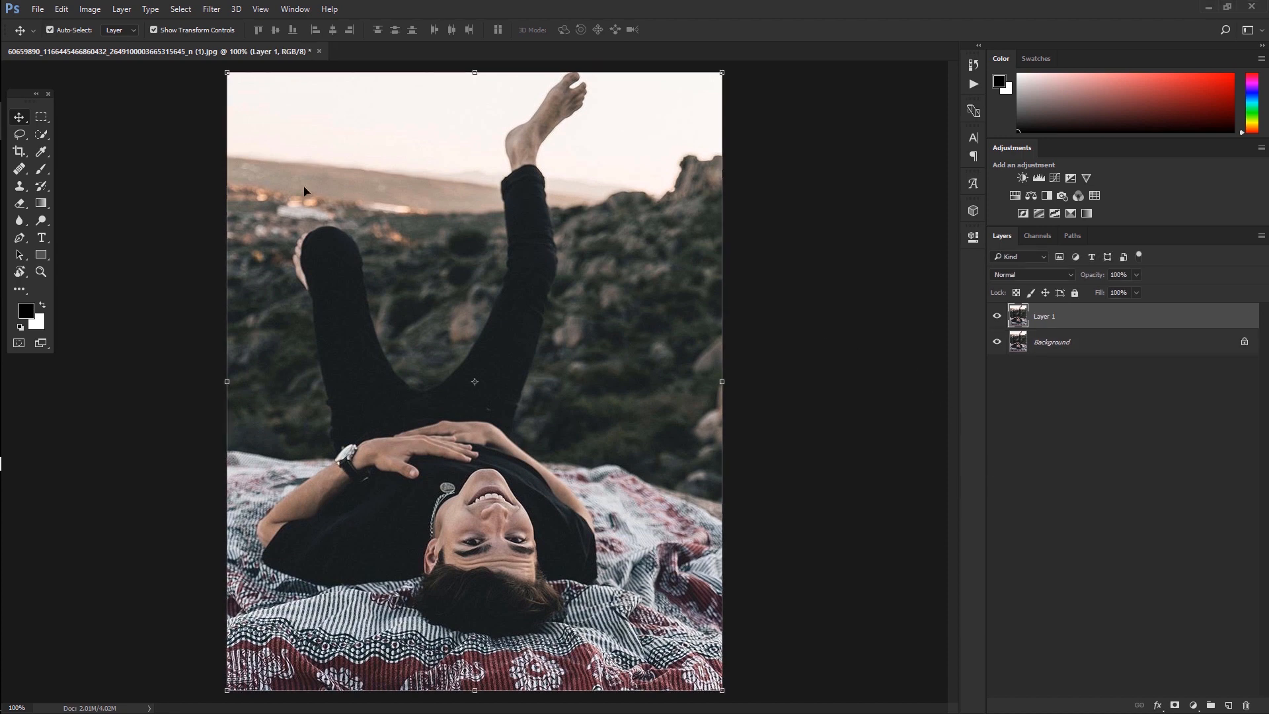
{"action": "left_click", "coordinate": [212, 9]}
{"action": "left_click", "coordinate": [320, 103]}
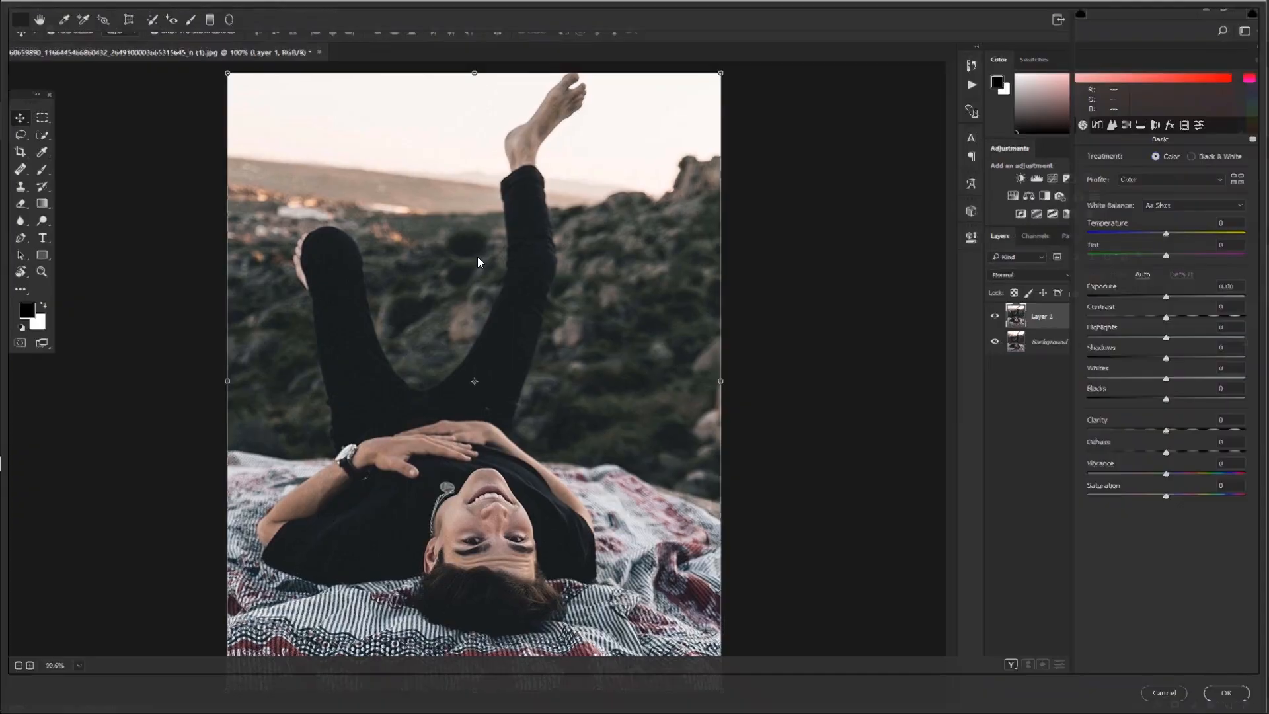
- Set Exposure +0.20, Contrast +38, Highlights -47, Shadows -28, Whites -35, Blacks +42, Clarity +42, Vibrance +61 and Saturation -23
{"action": "left_click", "coordinate": [1171, 295]}
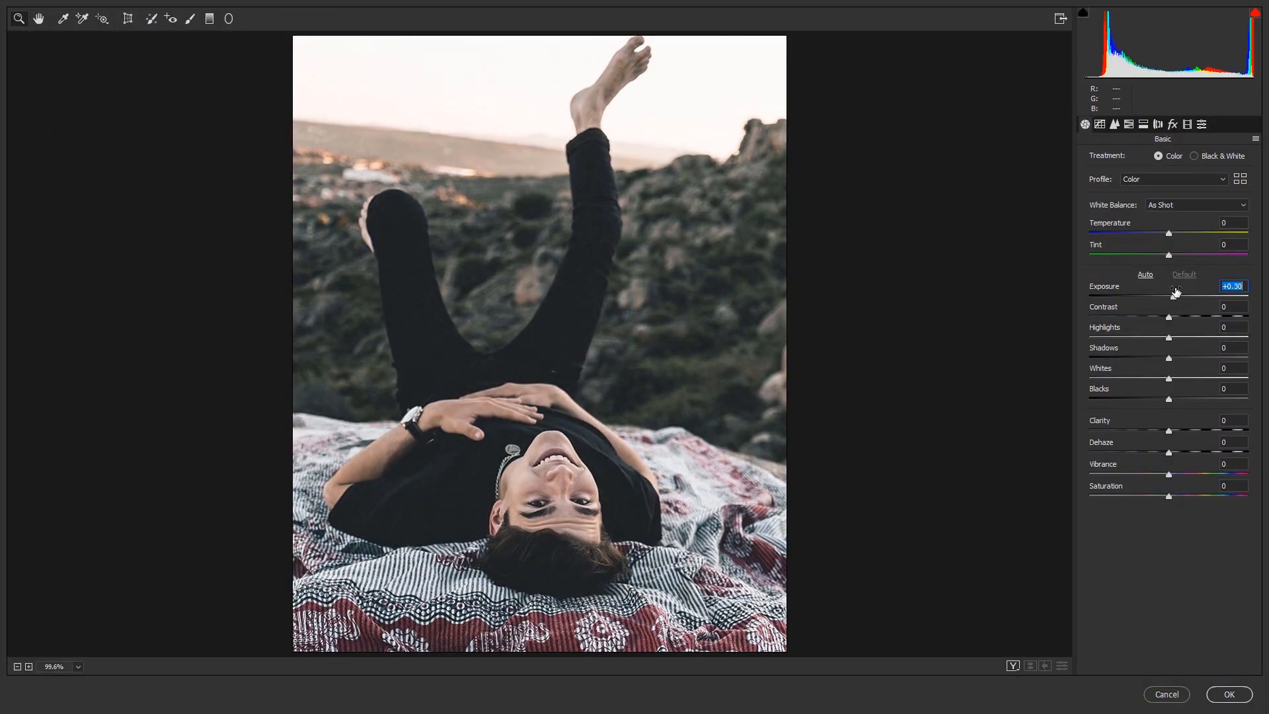
{"action": "left_click_drag", "start_coordinate": [1171, 312], "coordinate": [1203, 425]}
{"action": "left_click", "coordinate": [1167, 337]}
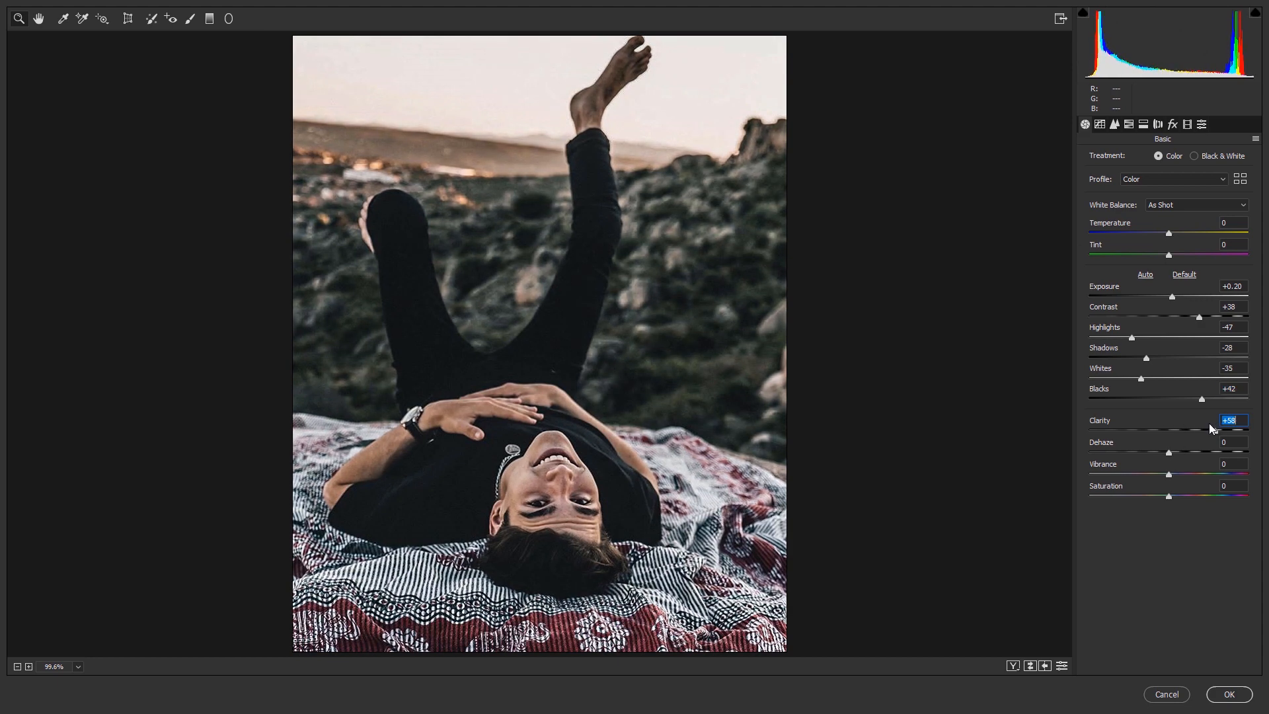
{"action": "left_click_drag", "start_coordinate": [1172, 475], "coordinate": [1217, 475]}
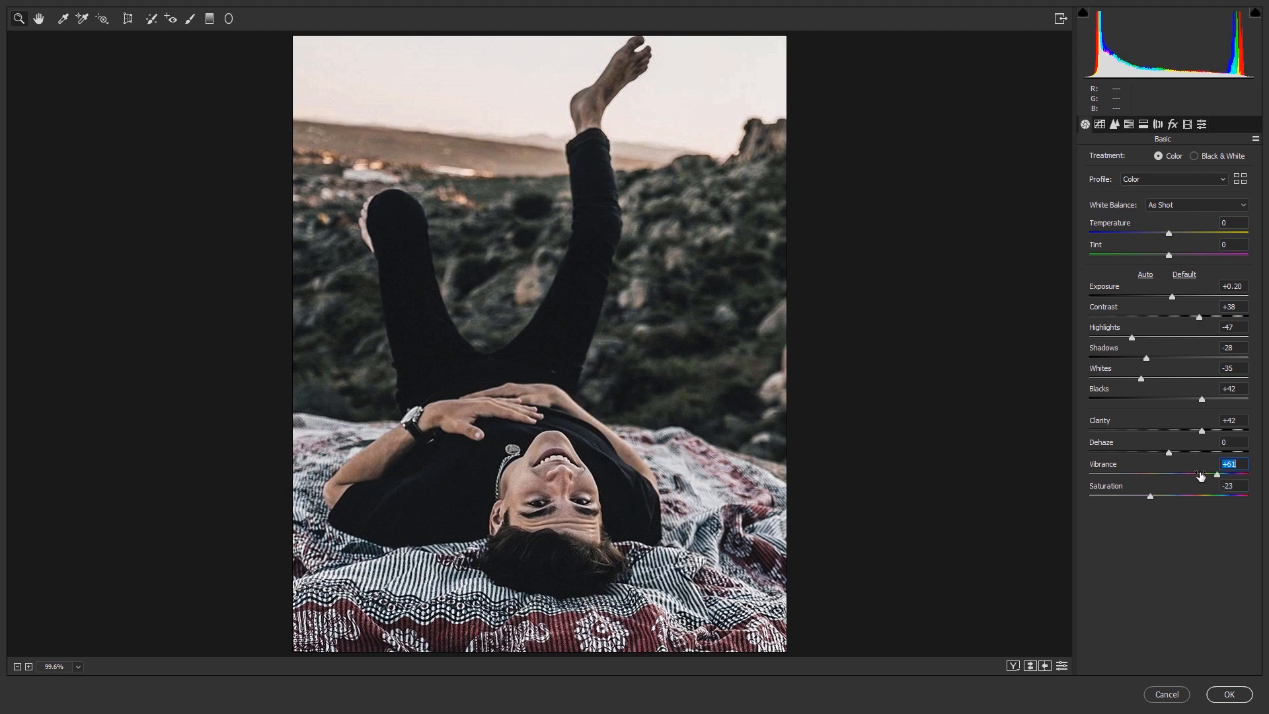
- Shape the RGB point tone curve with points at input 165/output 157 and input 89/output 84, plus a lowered point in the deep shadows
{"action": "left_click", "coordinate": [1101, 124]}
{"action": "left_click_drag", "start_coordinate": [1188, 284], "coordinate": [1194, 285]}
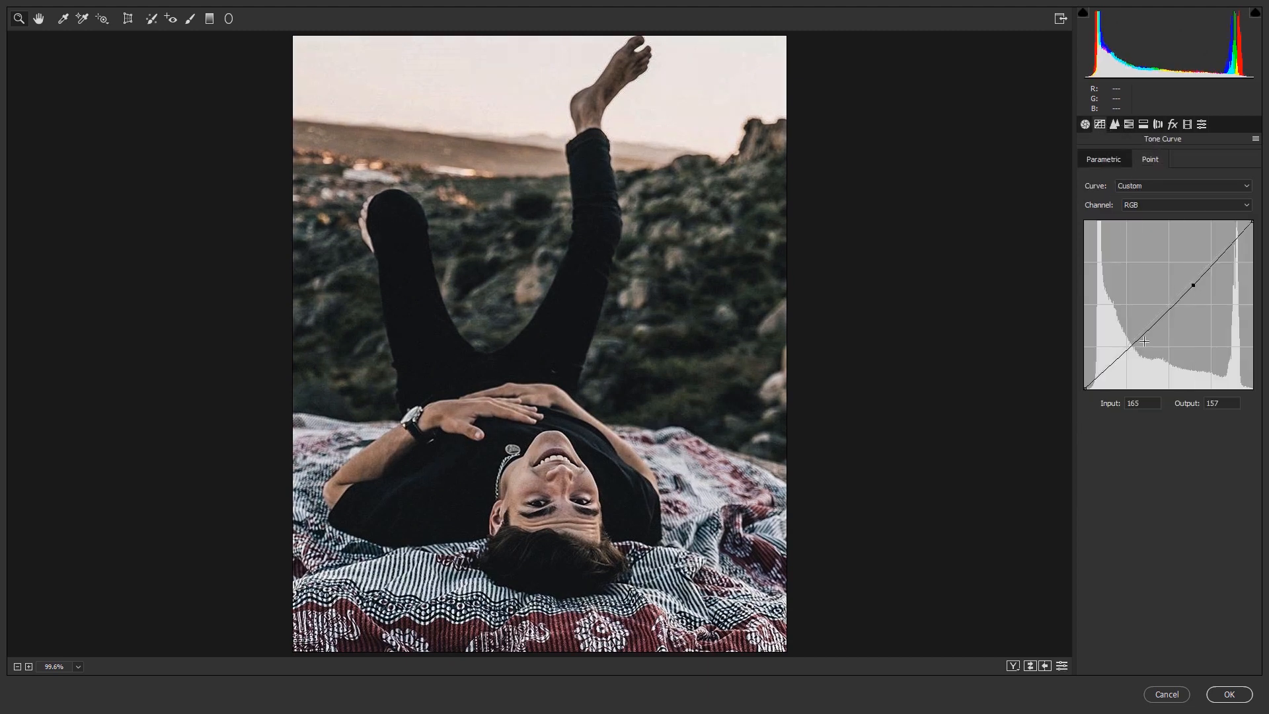
{"action": "left_click_drag", "start_coordinate": [1145, 332], "coordinate": [1143, 333]}
{"action": "left_click", "coordinate": [1115, 364]}
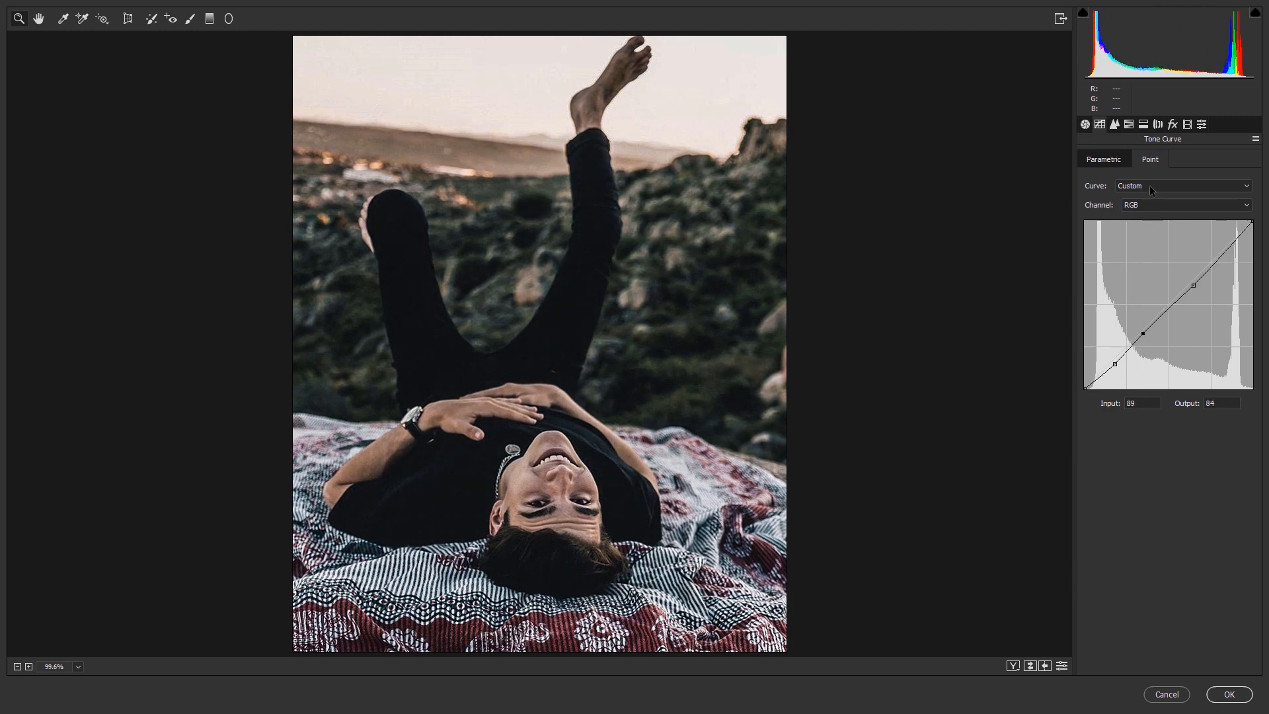
- Shift the HSL hues to Oranges -11, Yellows -76 and Greens -83
{"action": "left_click", "coordinate": [1129, 124]}
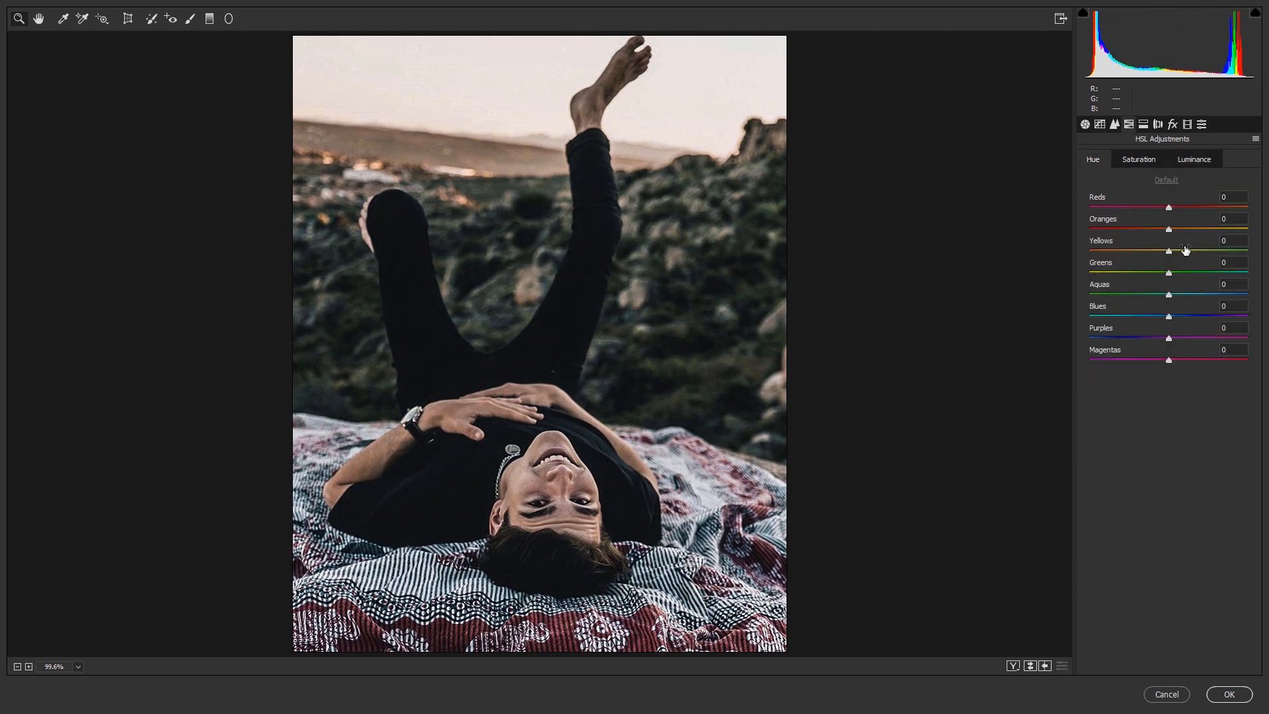
{"action": "left_click_drag", "start_coordinate": [1169, 250], "coordinate": [1117, 248]}
{"action": "left_click_drag", "start_coordinate": [1193, 268], "coordinate": [1139, 276]}
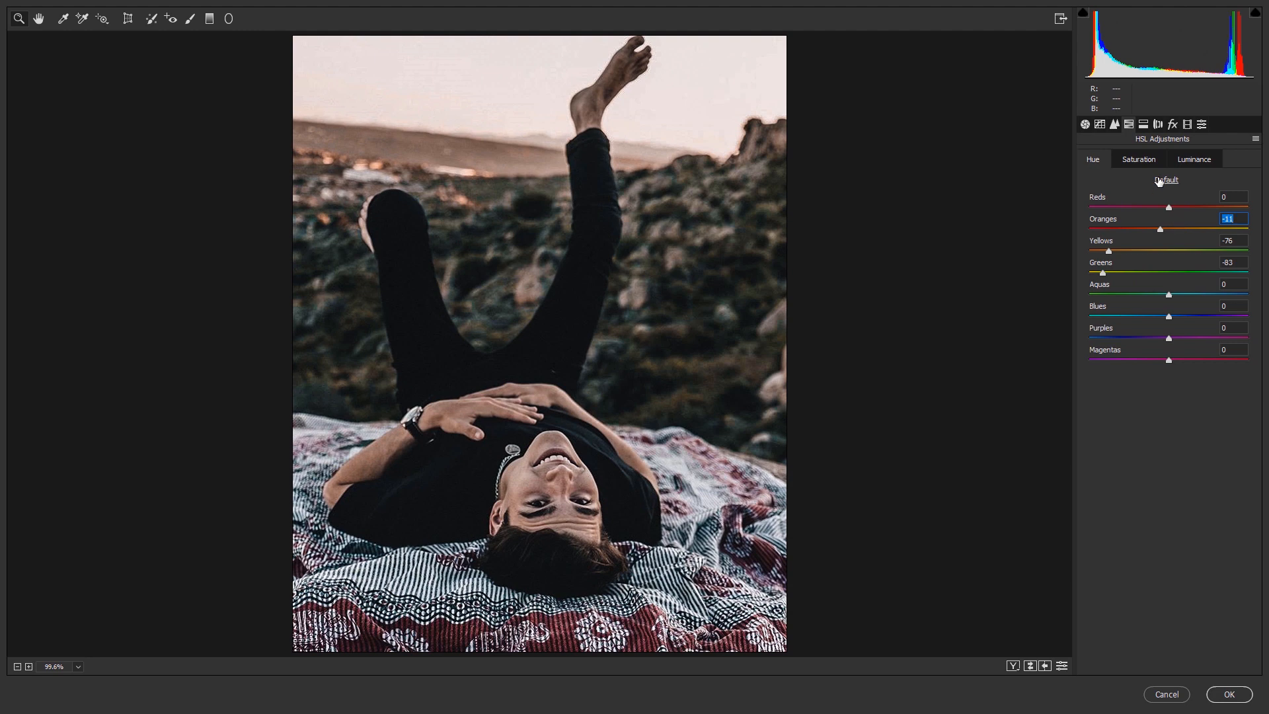
- Set HSL saturation to Yellows -67 and Greens -63, and HSL luminance to Oranges -11 and Greens -52
{"action": "left_click", "coordinate": [1139, 160]}
{"action": "left_click_drag", "start_coordinate": [1177, 253], "coordinate": [1148, 268]}
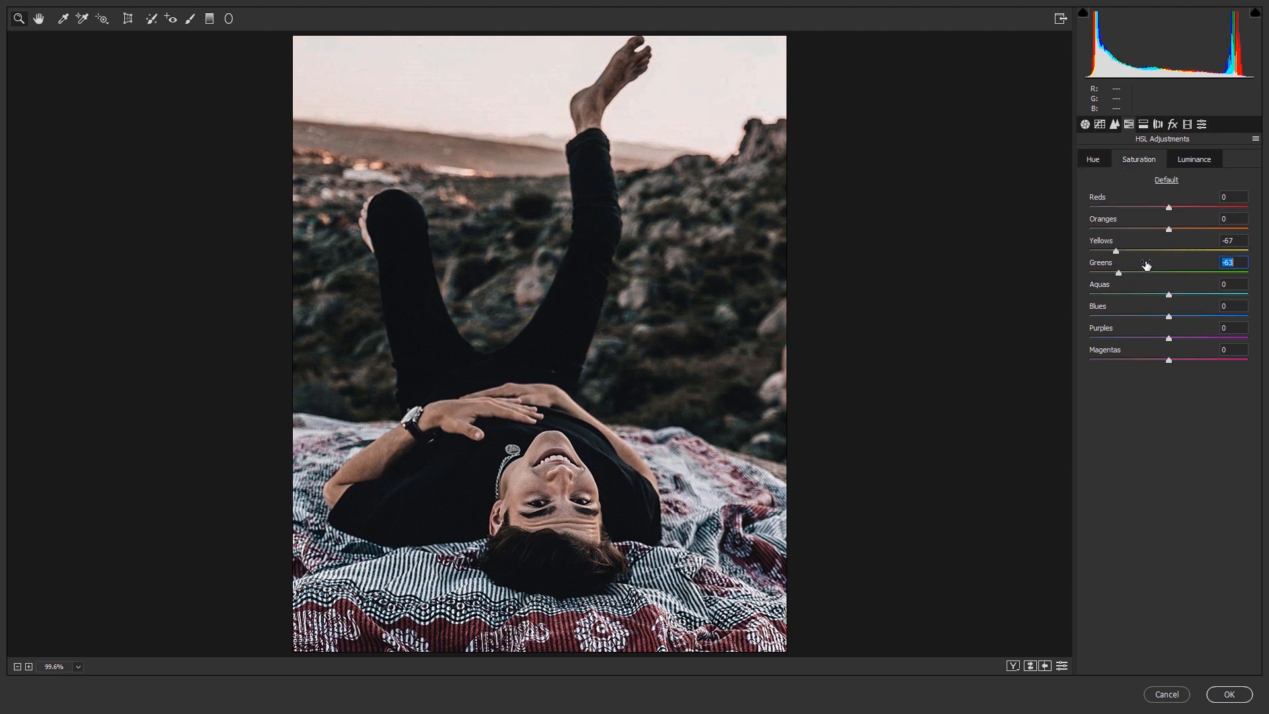
{"action": "left_click_drag", "start_coordinate": [1174, 226], "coordinate": [1152, 268]}
{"action": "left_click", "coordinate": [1194, 160]}
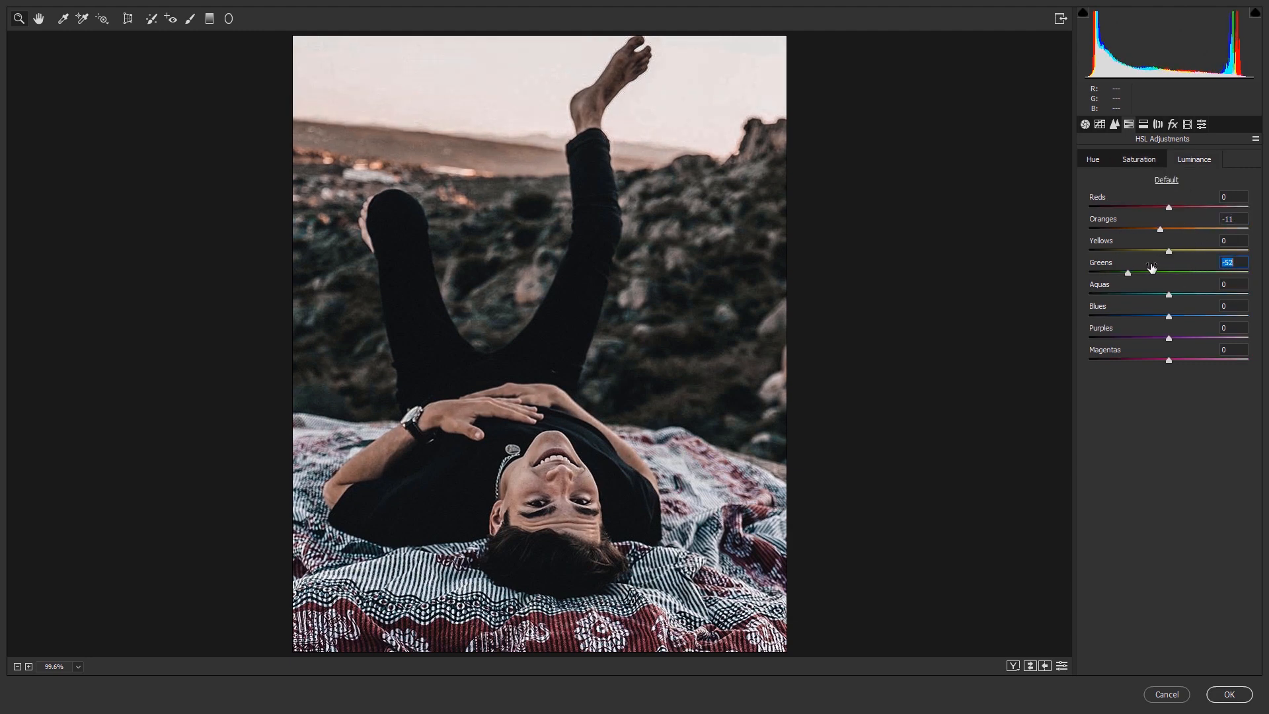
- Split-tone the photo with highlights at Hue 209, Saturation 7 and shadows at Hue 360, Saturation 6
{"action": "left_click", "coordinate": [1143, 127]}
{"action": "left_click_drag", "start_coordinate": [1092, 200], "coordinate": [1182, 177]}
{"action": "mouse_move", "coordinate": [1091, 302]}
{"action": "left_mouse_down"}
{"action": "mouse_move", "coordinate": [1163, 280]}
{"action": "mouse_move", "coordinate": [1249, 280]}
{"action": "mouse_move", "coordinate": [1101, 304]}
{"action": "left_mouse_up"}
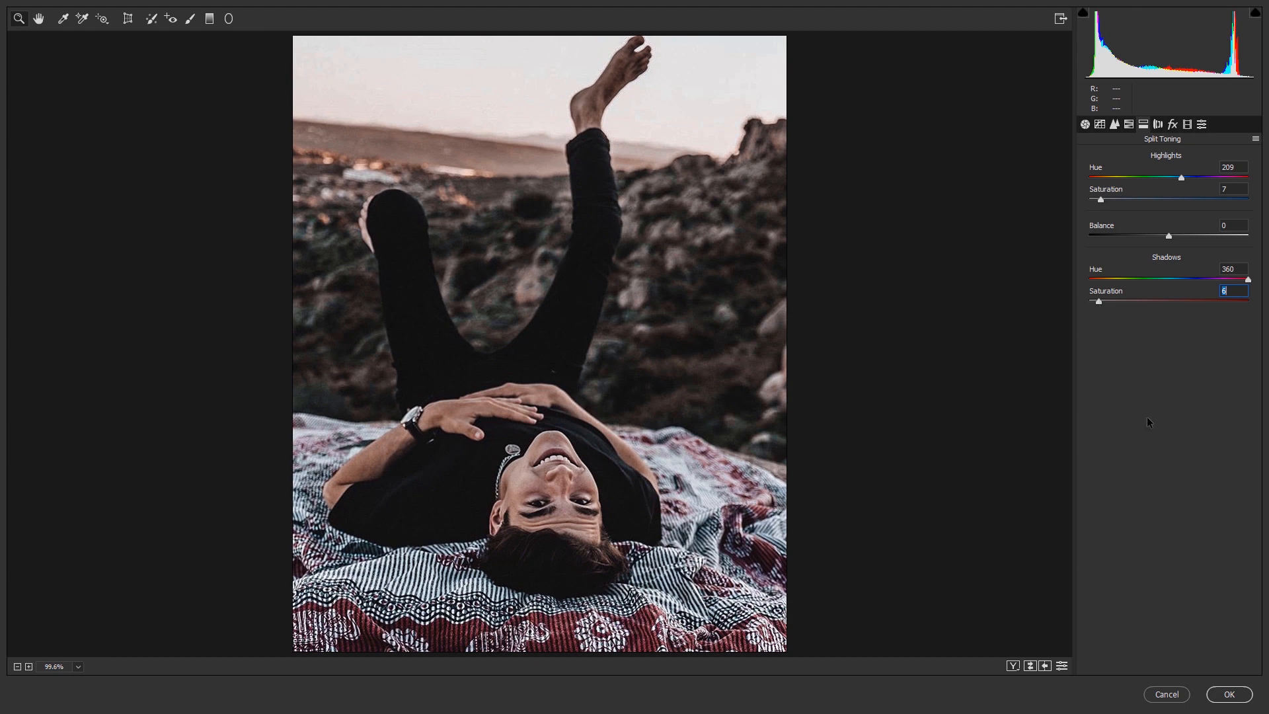
- Darken the photo's edges with a negative lens vignetting amount, keeping the split-toning shadow saturation at 6
{"action": "left_click", "coordinate": [1158, 124]}
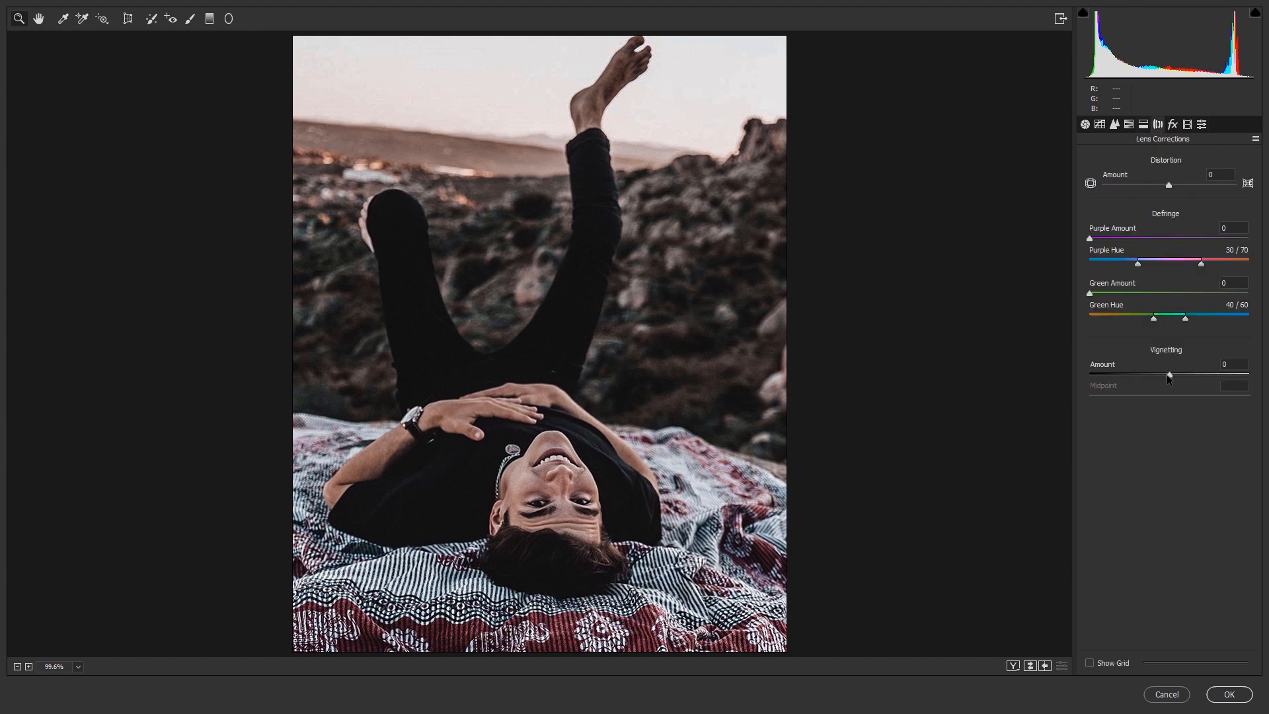
{"action": "left_click_drag", "start_coordinate": [1167, 375], "coordinate": [1139, 376]}
{"action": "left_click", "coordinate": [1144, 124]}
{"action": "left_click", "coordinate": [1105, 302]}
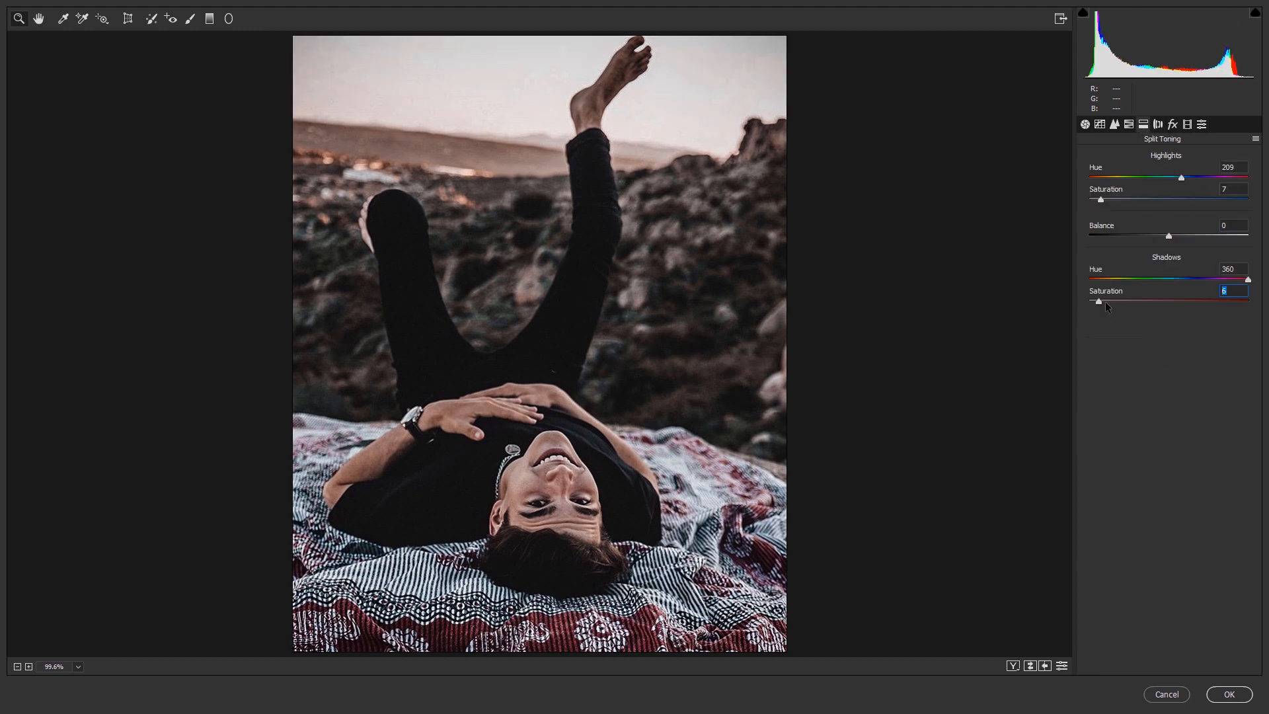
- Calibrate Green Primary to Hue -54, Saturation +32 and Blue Primary to Hue -42, Saturation +7, and apply the Camera Raw filter
{"action": "left_click", "coordinate": [1187, 124]}
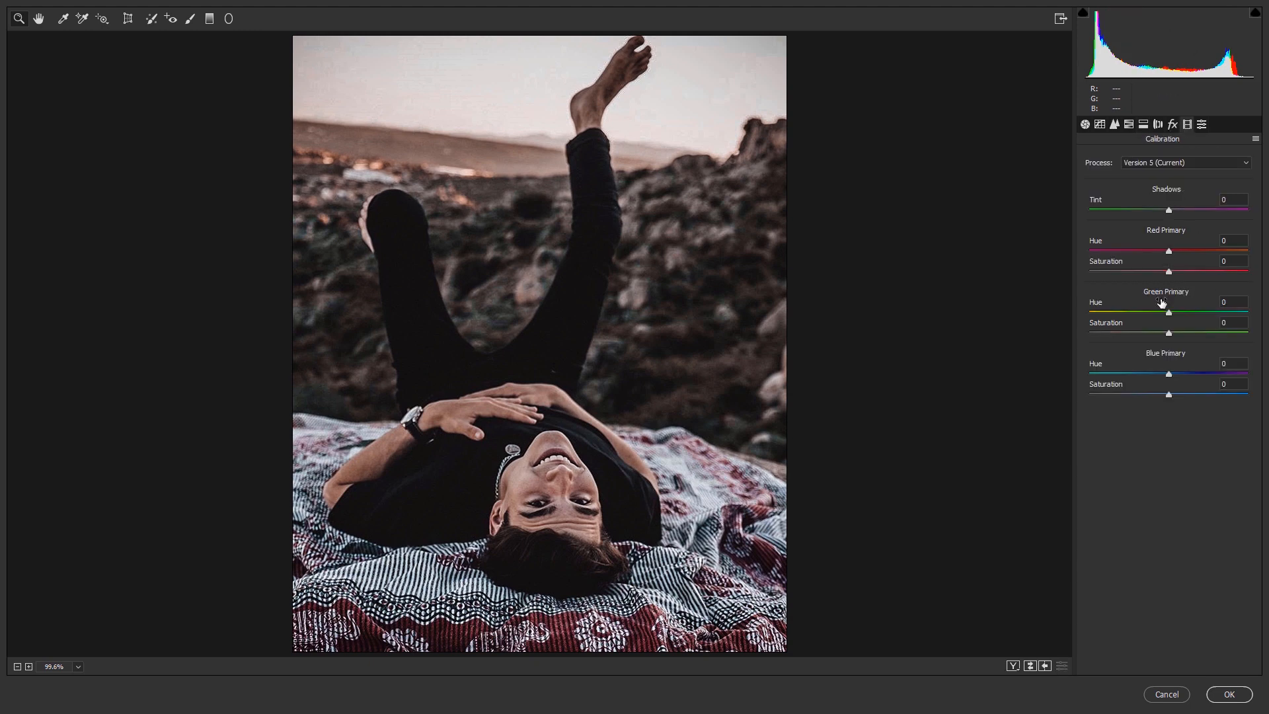
{"action": "left_click_drag", "start_coordinate": [1169, 312], "coordinate": [1126, 312]}
{"action": "left_click_drag", "start_coordinate": [1174, 365], "coordinate": [1174, 395]}
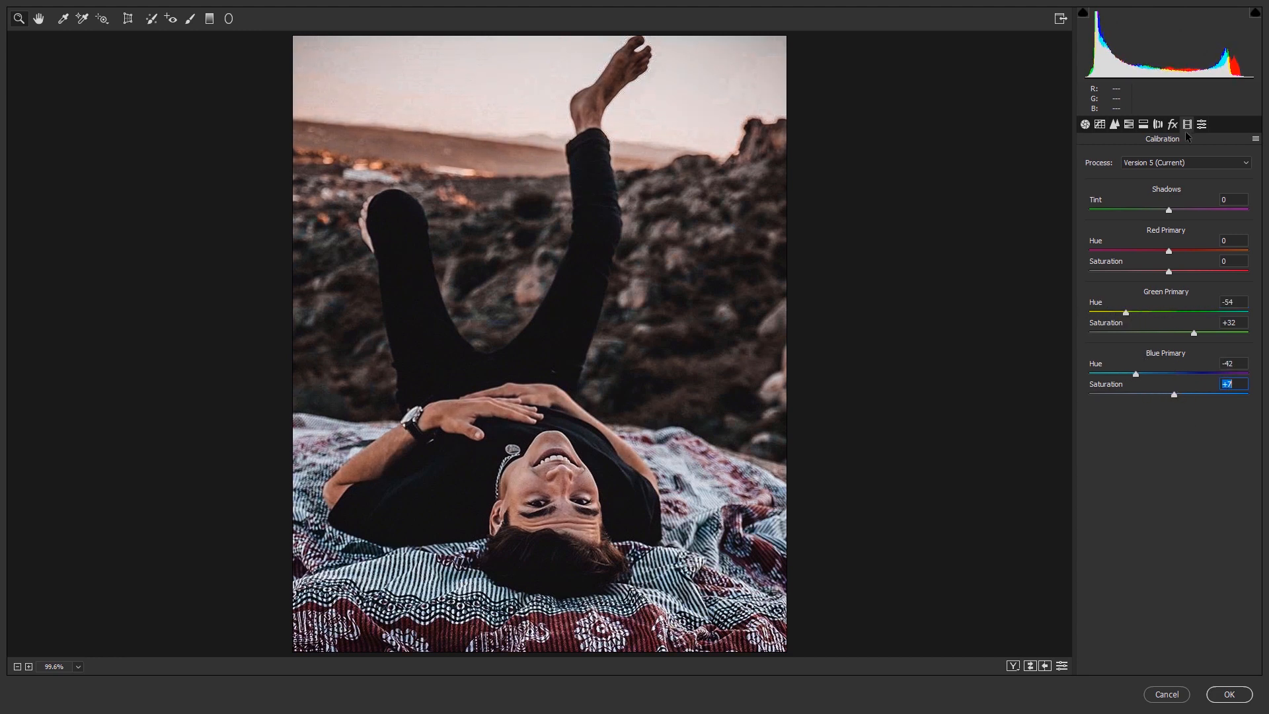
{"action": "left_click", "coordinate": [1228, 694]}
- Compare the graded photo with the original by toggling the visibility of Layer 1
{"action": "left_click", "coordinate": [997, 318]}
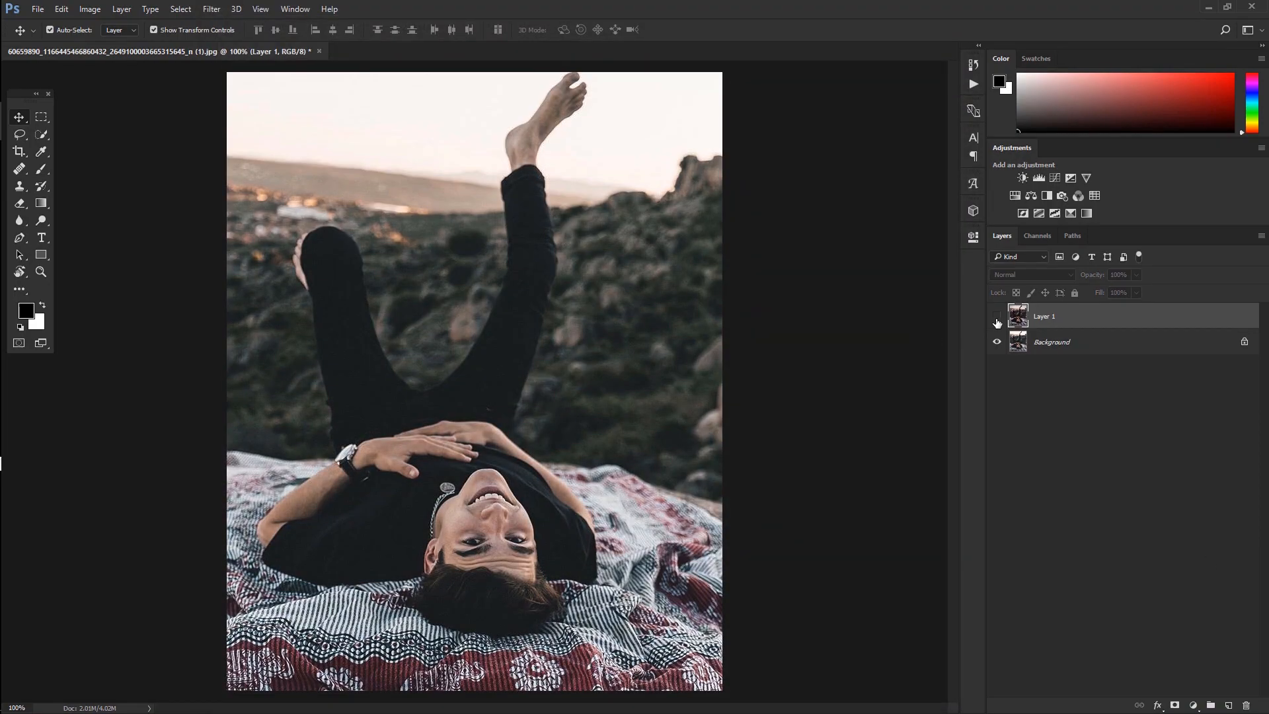
{"action": "left_click", "coordinate": [998, 317]}
{"action": "left_click", "coordinate": [998, 316]}
{"action": "left_click", "coordinate": [998, 316]}
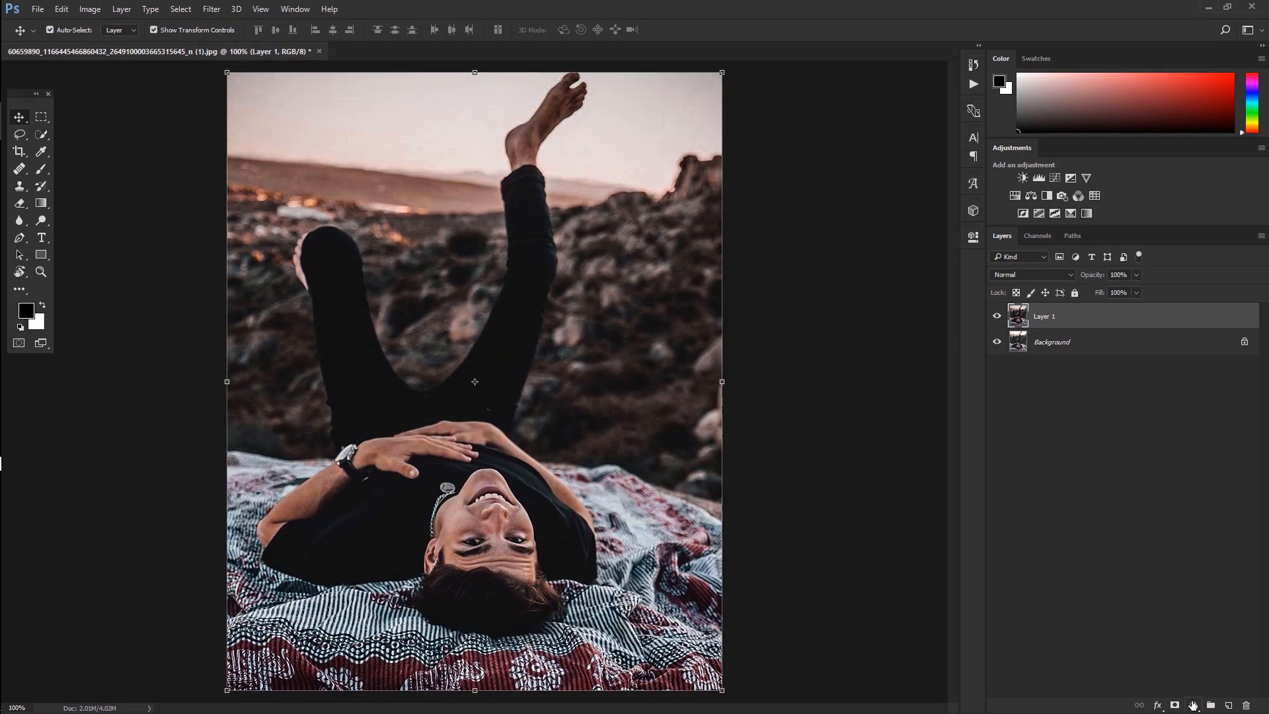
- Add a Gradient Map adjustment layer, load the Photographic Toning gradients and apply the black-to-copper preset
{"action": "left_click", "coordinate": [1194, 706]}
{"action": "left_click", "coordinate": [1164, 678]}
{"action": "left_click", "coordinate": [853, 283]}
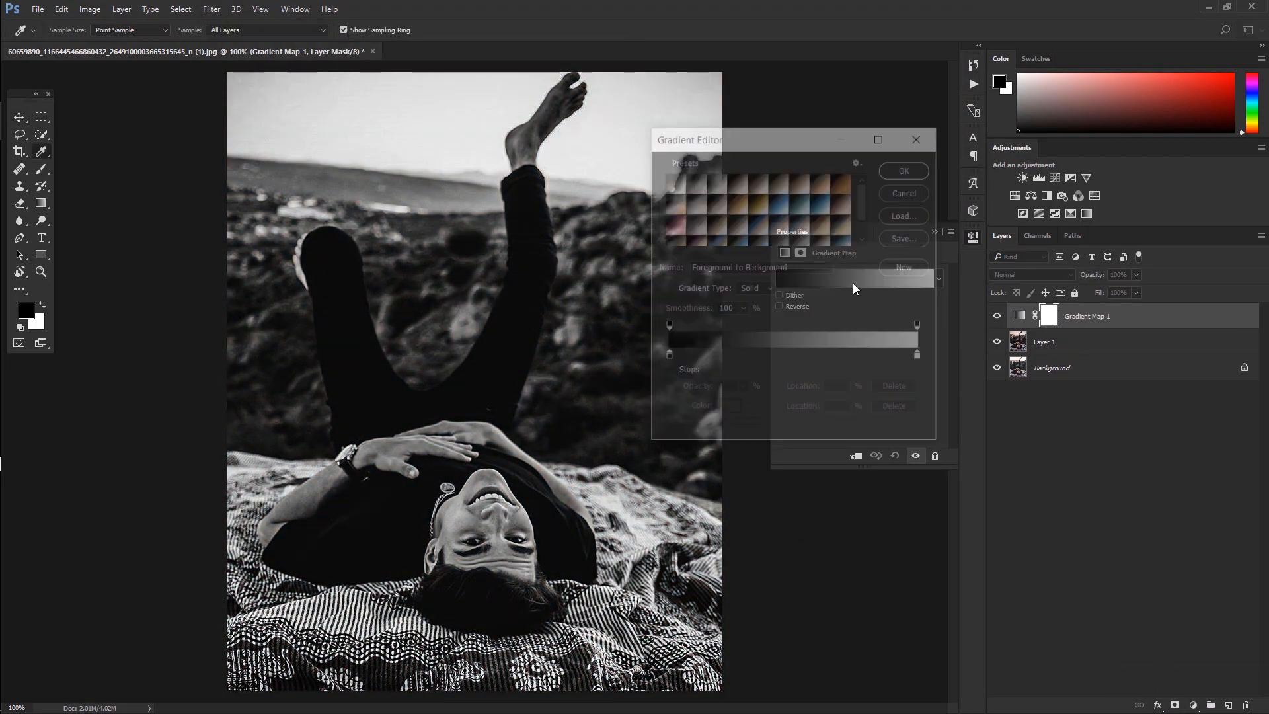
{"action": "left_click", "coordinate": [858, 161]}
{"action": "left_click", "coordinate": [965, 399]}
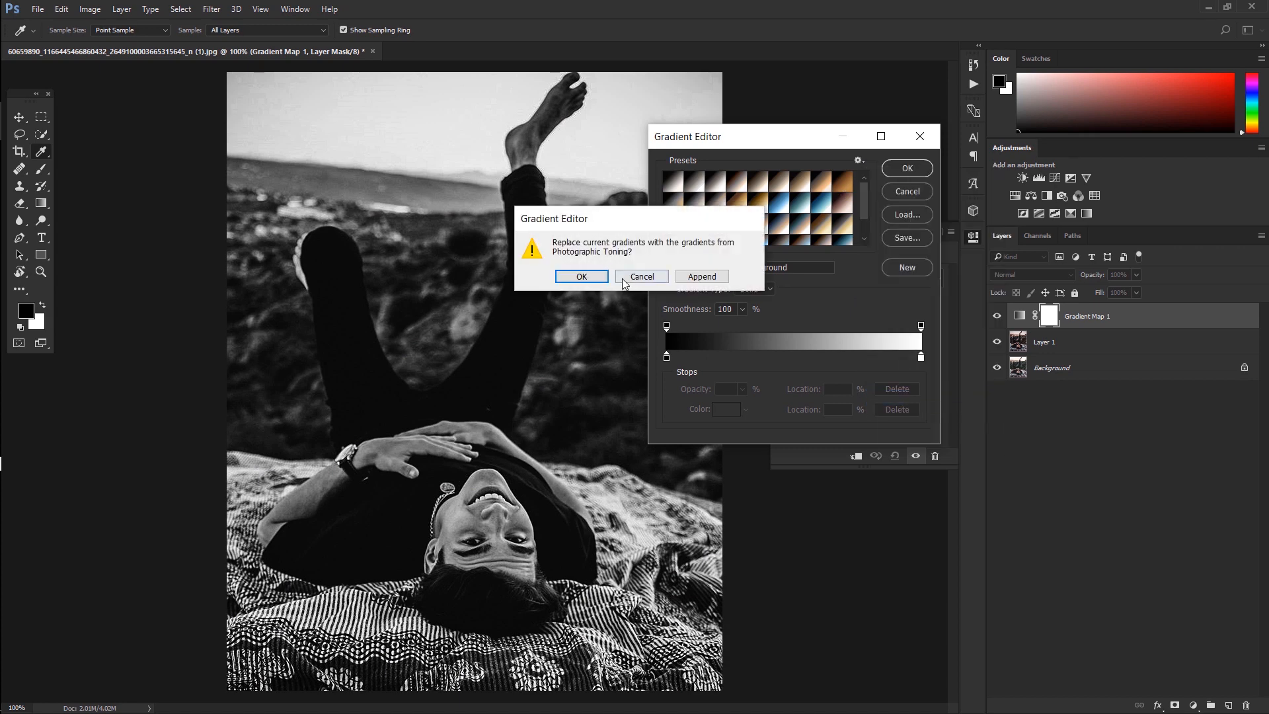
{"action": "left_click", "coordinate": [575, 274]}
{"action": "left_click", "coordinate": [844, 187]}
{"action": "left_click", "coordinate": [907, 169]}
- Blend the Gradient Map layer in Soft Light at 22% opacity and compare the photo with and without it
{"action": "left_click", "coordinate": [1032, 274]}
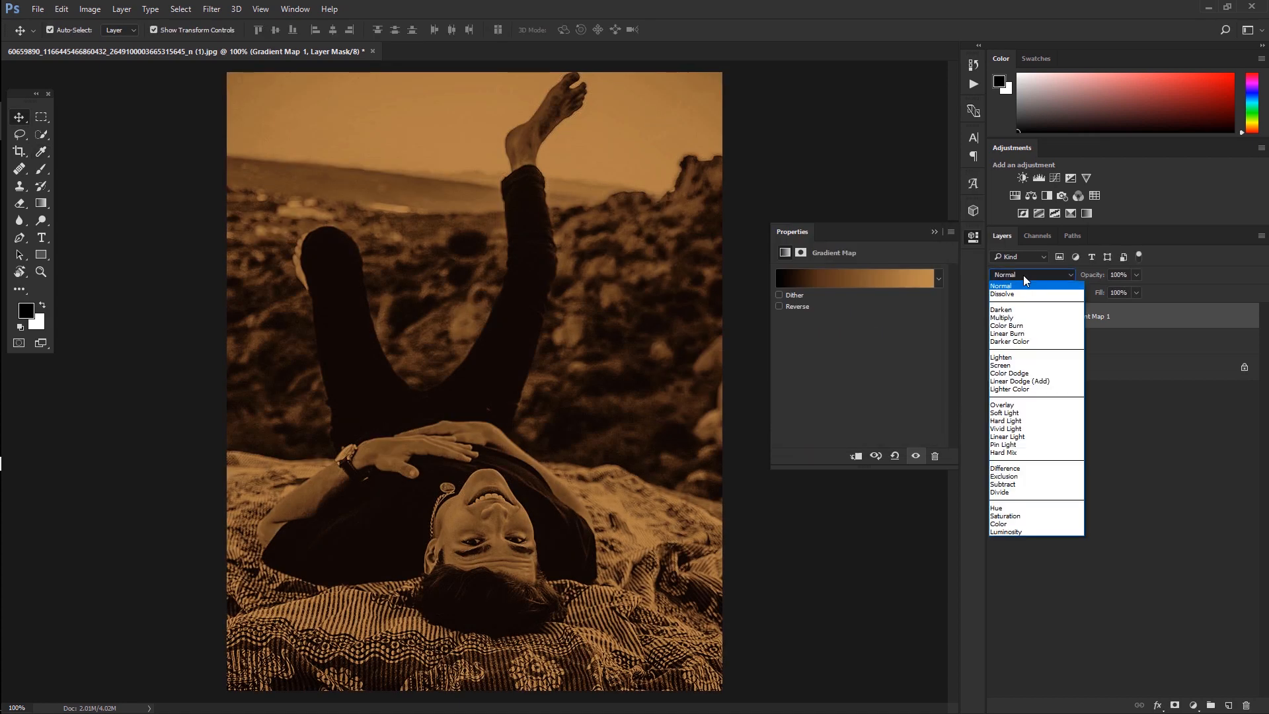
{"action": "left_click", "coordinate": [1045, 418]}
{"action": "left_click", "coordinate": [1137, 274]}
{"action": "left_click_drag", "start_coordinate": [1134, 289], "coordinate": [1089, 289]}
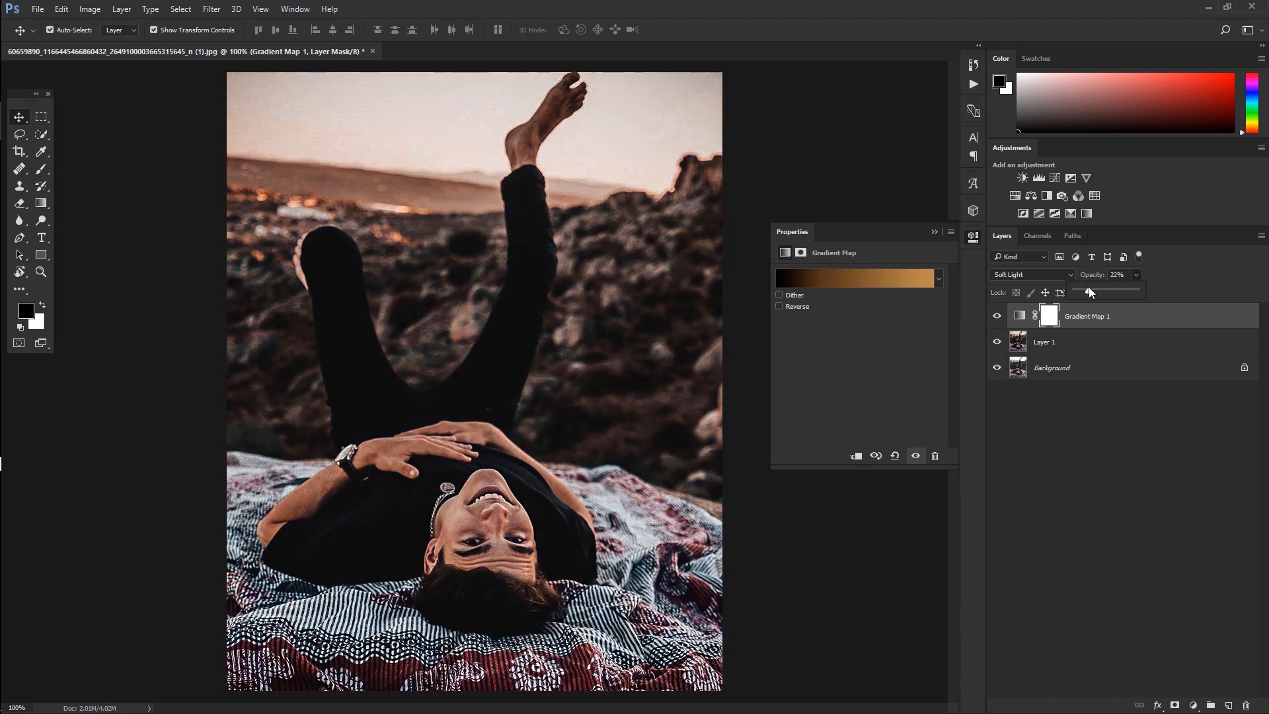
{"action": "left_click", "coordinate": [934, 232]}
{"action": "left_click", "coordinate": [997, 316]}
{"action": "left_click", "coordinate": [997, 316]}
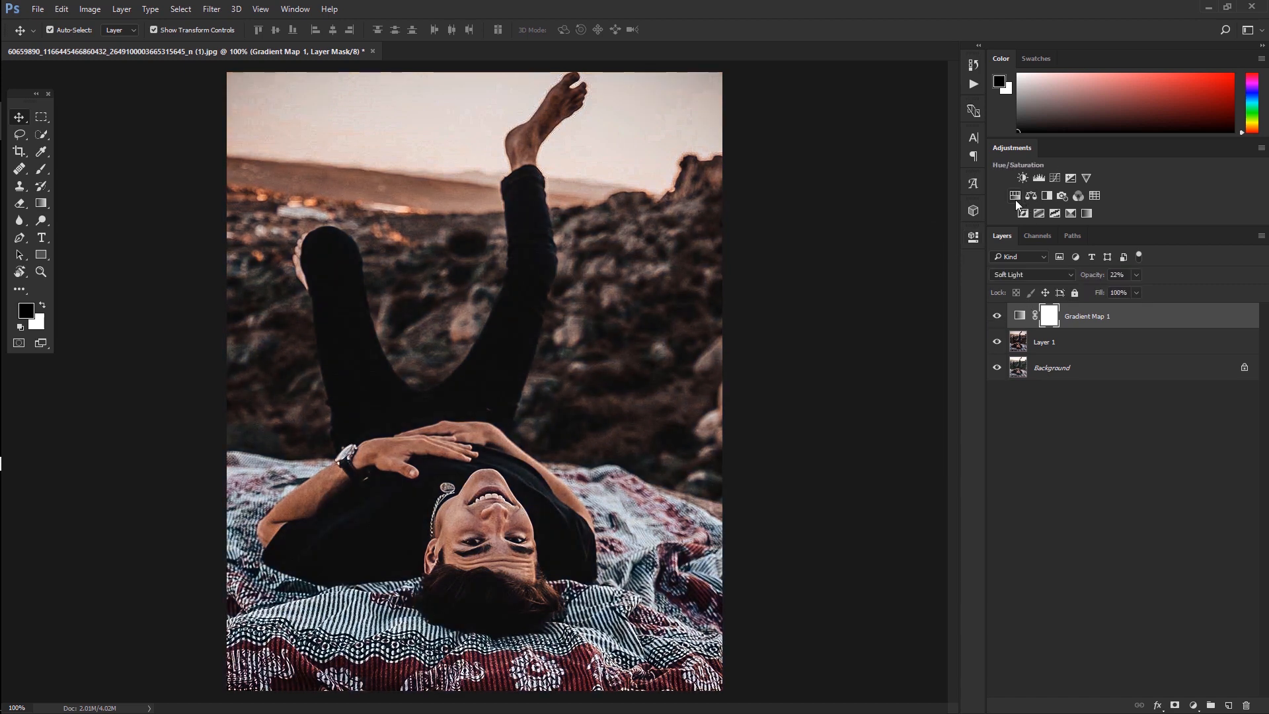
- Add a Color Balance adjustment layer, adjust the shadows' Cyan–Red balance, and set midtones to Cyan–Red +13 with a slight shift toward blue
{"action": "left_click", "coordinate": [1031, 196]}
{"action": "left_click", "coordinate": [827, 275]}
{"action": "left_click", "coordinate": [826, 285]}
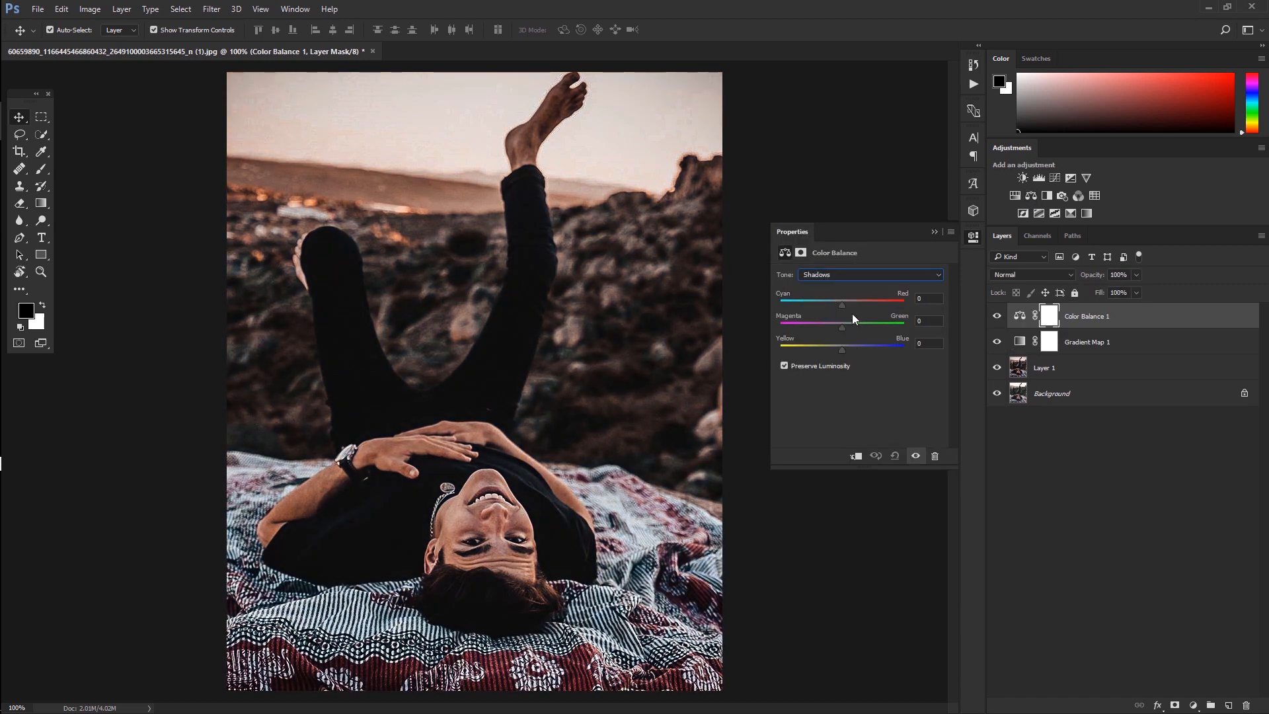
{"action": "left_click", "coordinate": [847, 275]}
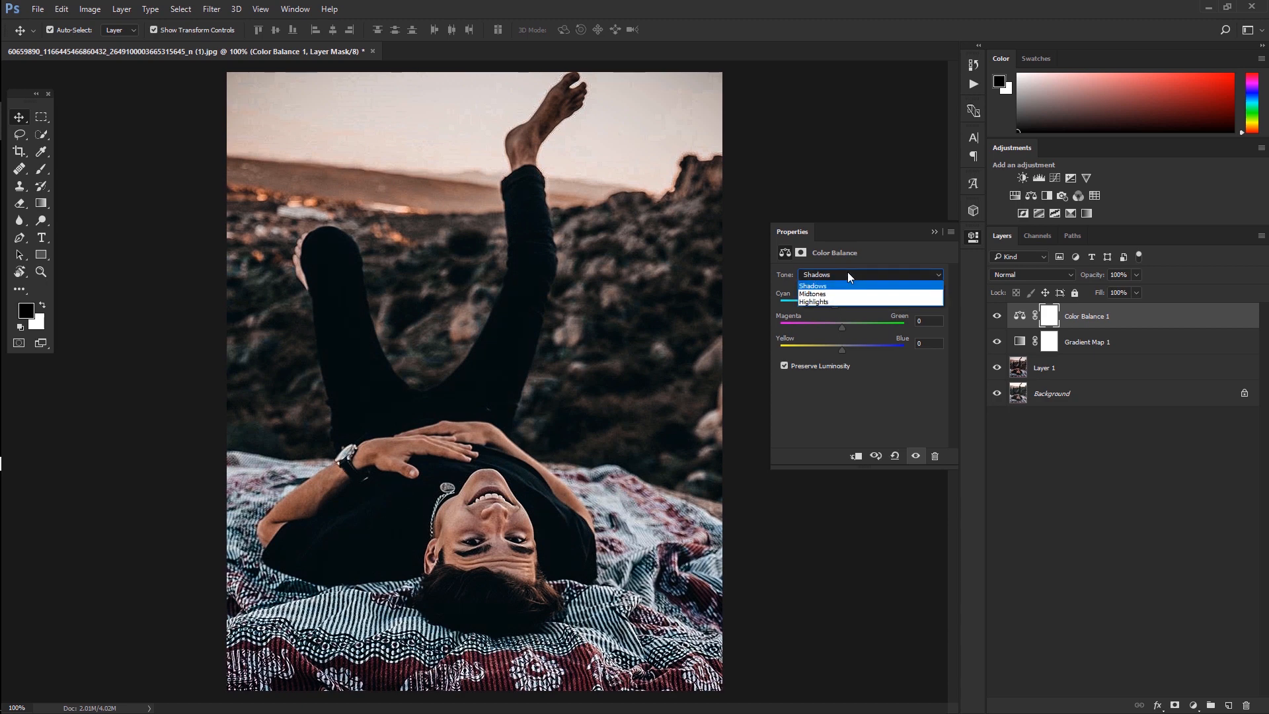
{"action": "left_click", "coordinate": [842, 295]}
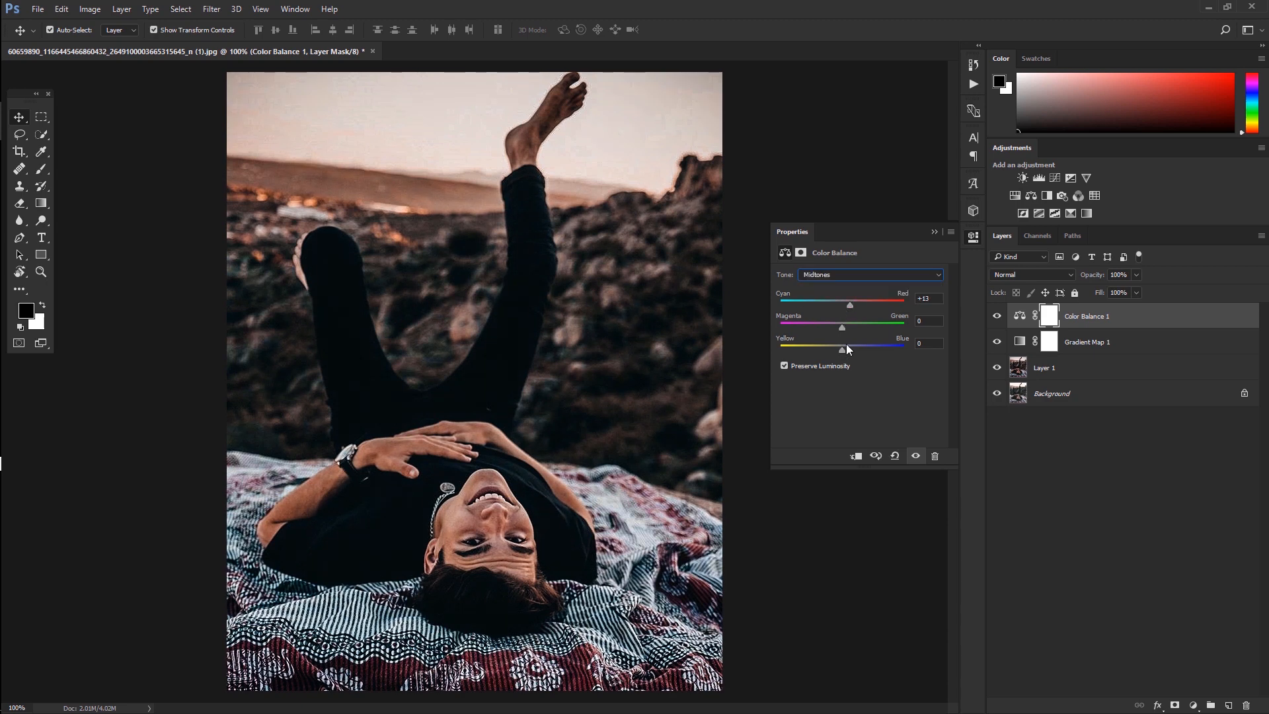
{"action": "left_click_drag", "start_coordinate": [842, 349], "coordinate": [846, 350]}
- Shift the Color Balance highlights slightly toward red
{"action": "left_click", "coordinate": [846, 275]}
{"action": "left_click", "coordinate": [832, 302]}
{"action": "left_click_drag", "start_coordinate": [847, 304], "coordinate": [844, 305]}
- Add a Color Lookup adjustment layer using FuturisticBleak.3DL and blend it in Soft Light at 18% opacity
{"action": "left_click", "coordinate": [1094, 195]}
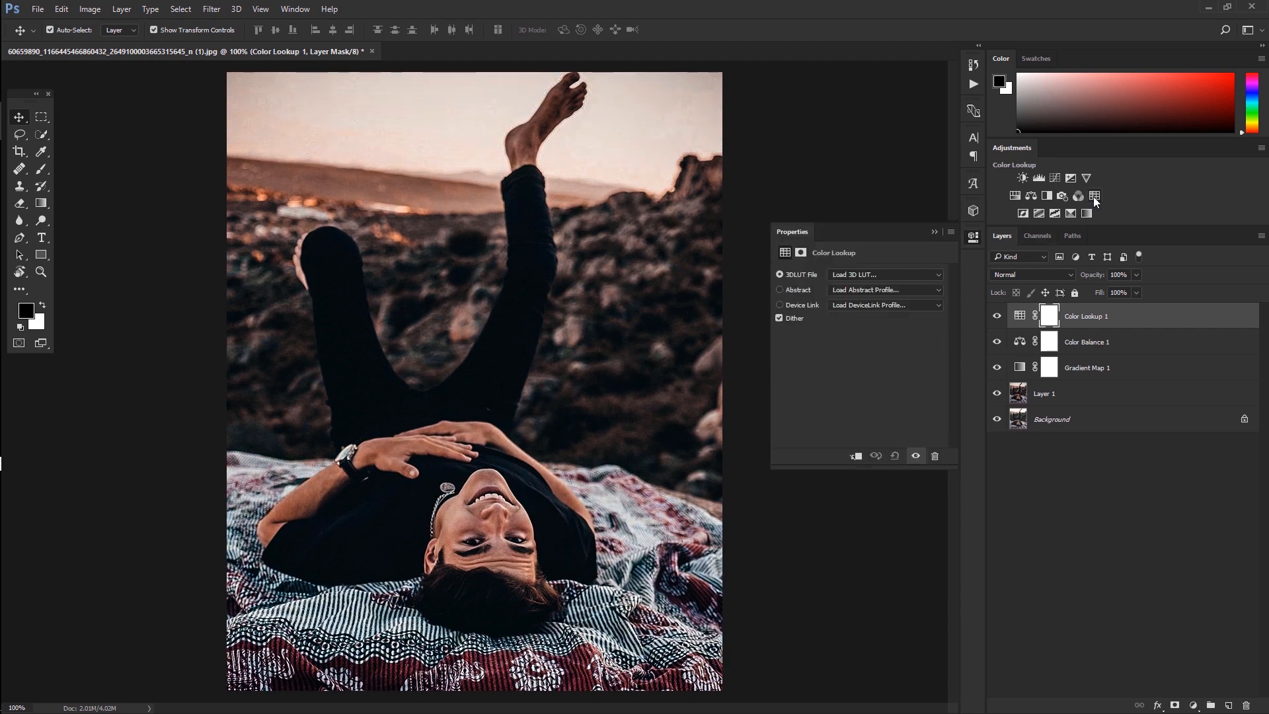
{"action": "left_click", "coordinate": [915, 275]}
{"action": "left_click", "coordinate": [923, 527]}
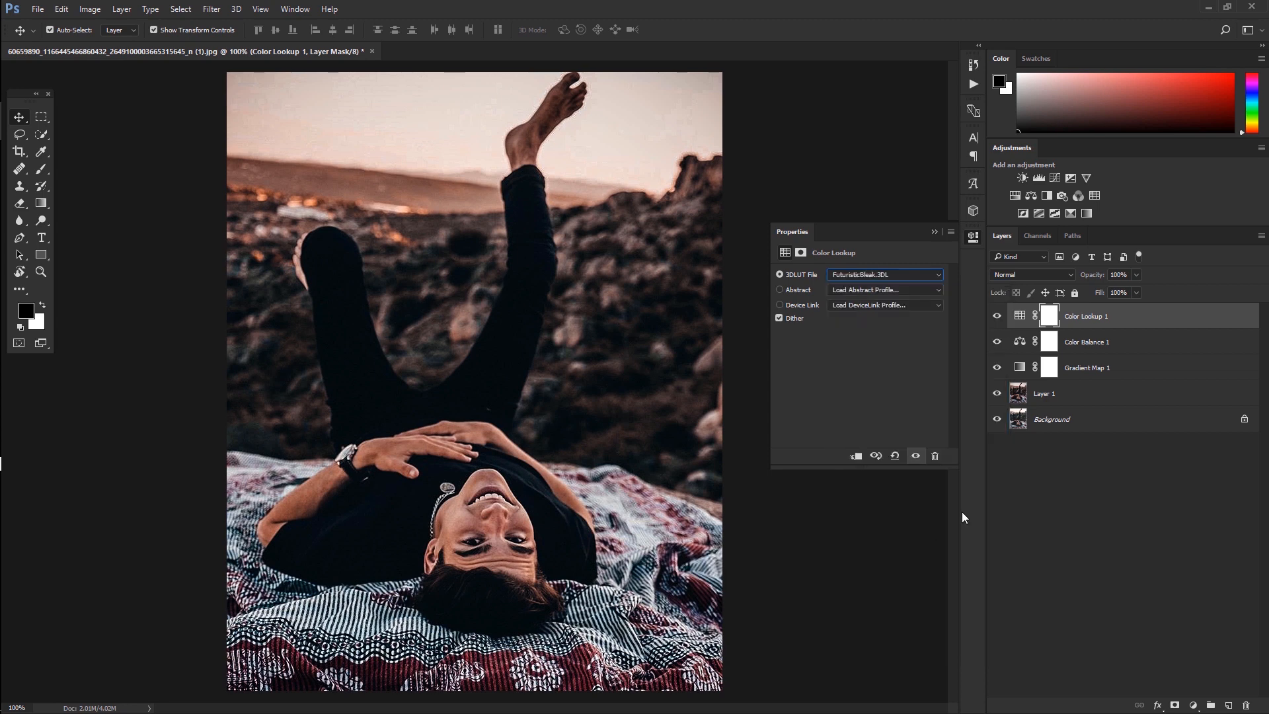
{"action": "left_click", "coordinate": [1033, 274]}
{"action": "left_click", "coordinate": [1034, 418]}
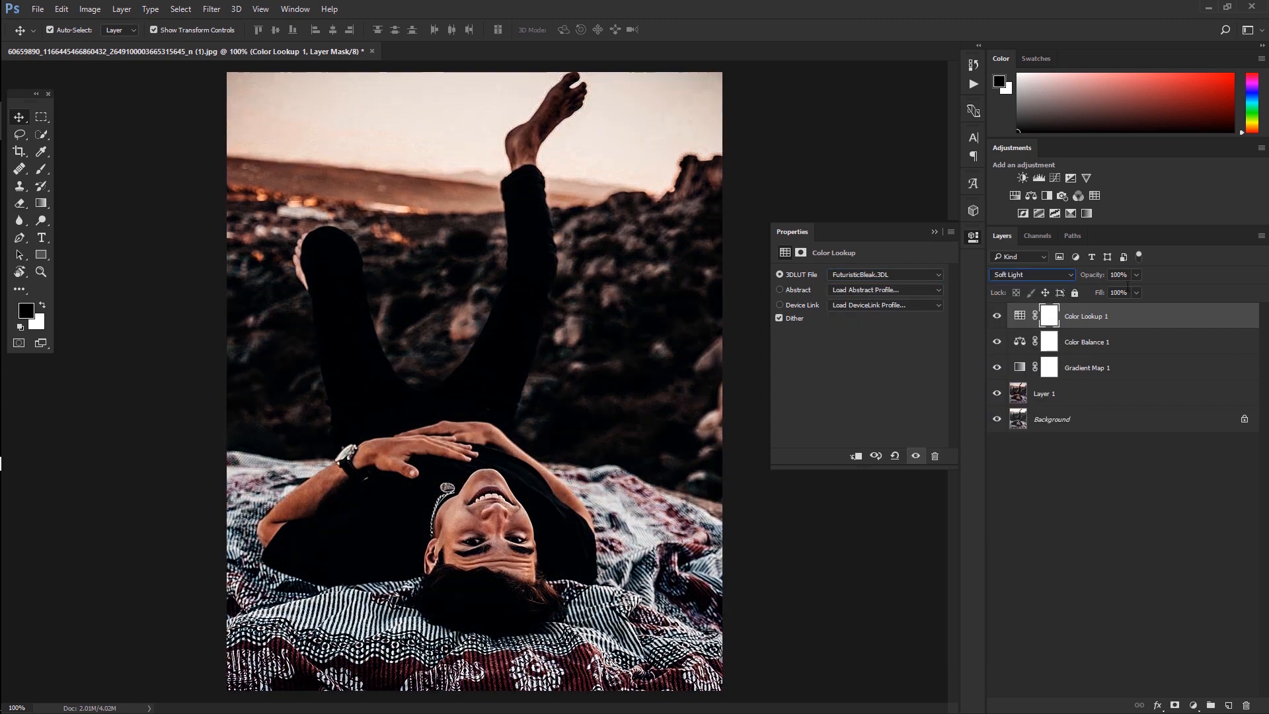
{"action": "left_click", "coordinate": [1136, 276]}
{"action": "left_click_drag", "start_coordinate": [1098, 295], "coordinate": [1087, 294]}
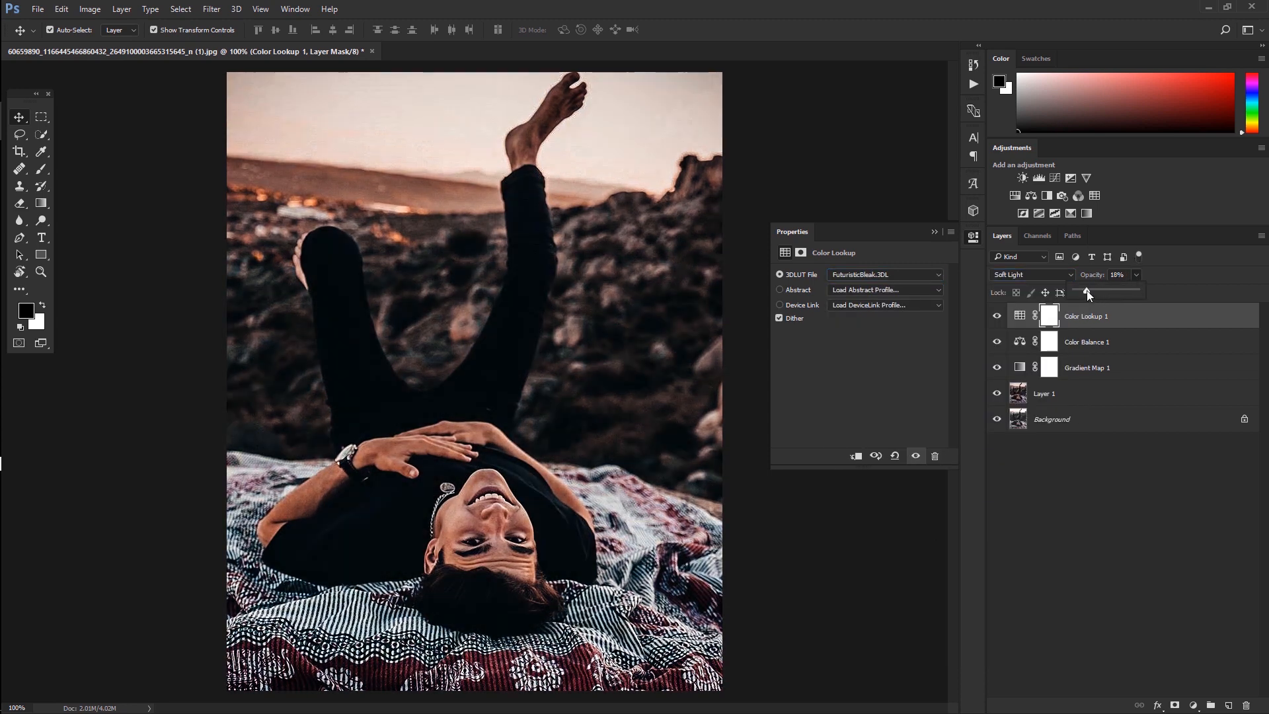
{"action": "left_click", "coordinate": [935, 233]}
- Add a Solid Color fill layer in dark brown #241908 above the Color Lookup layer
{"action": "left_click", "coordinate": [1193, 706]}
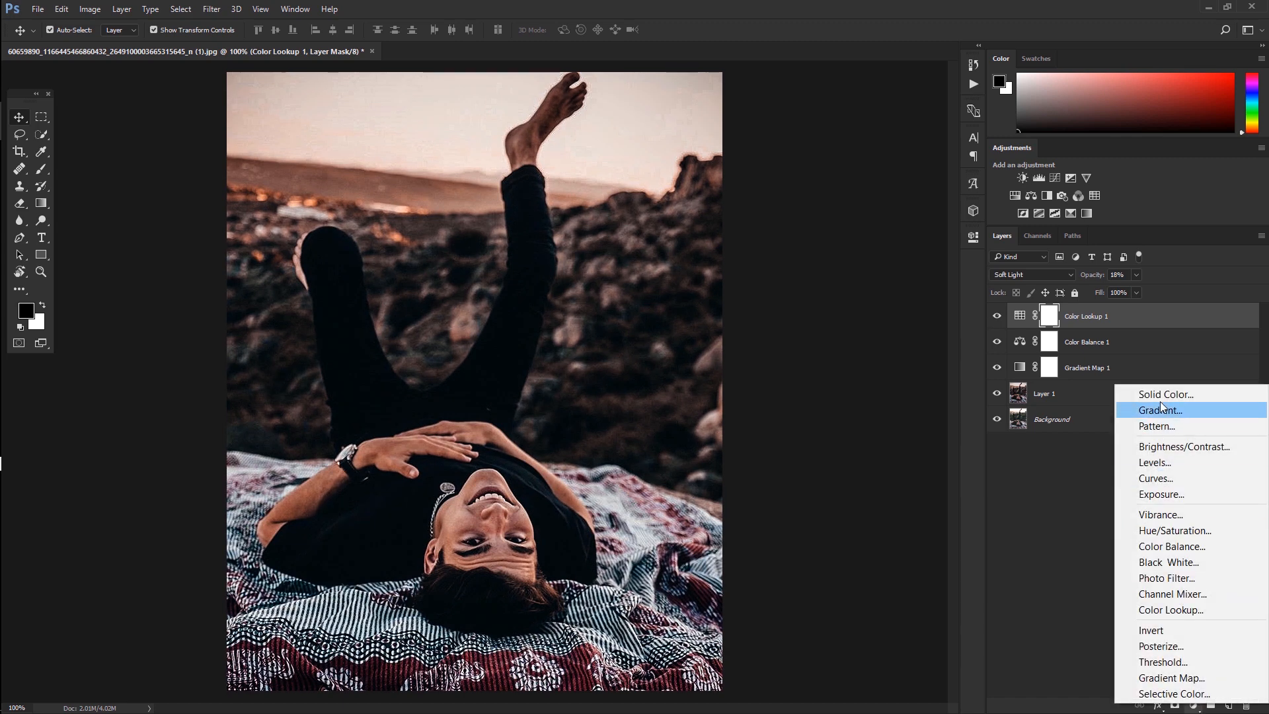
{"action": "left_click", "coordinate": [1160, 394]}
{"action": "left_click_drag", "start_coordinate": [621, 506], "coordinate": [558, 479]}
{"action": "left_click", "coordinate": [723, 335]}
- Try Soft Light on the brown fill layer, and settle on Overlay at 12% opacity
{"action": "left_click", "coordinate": [1032, 274]}
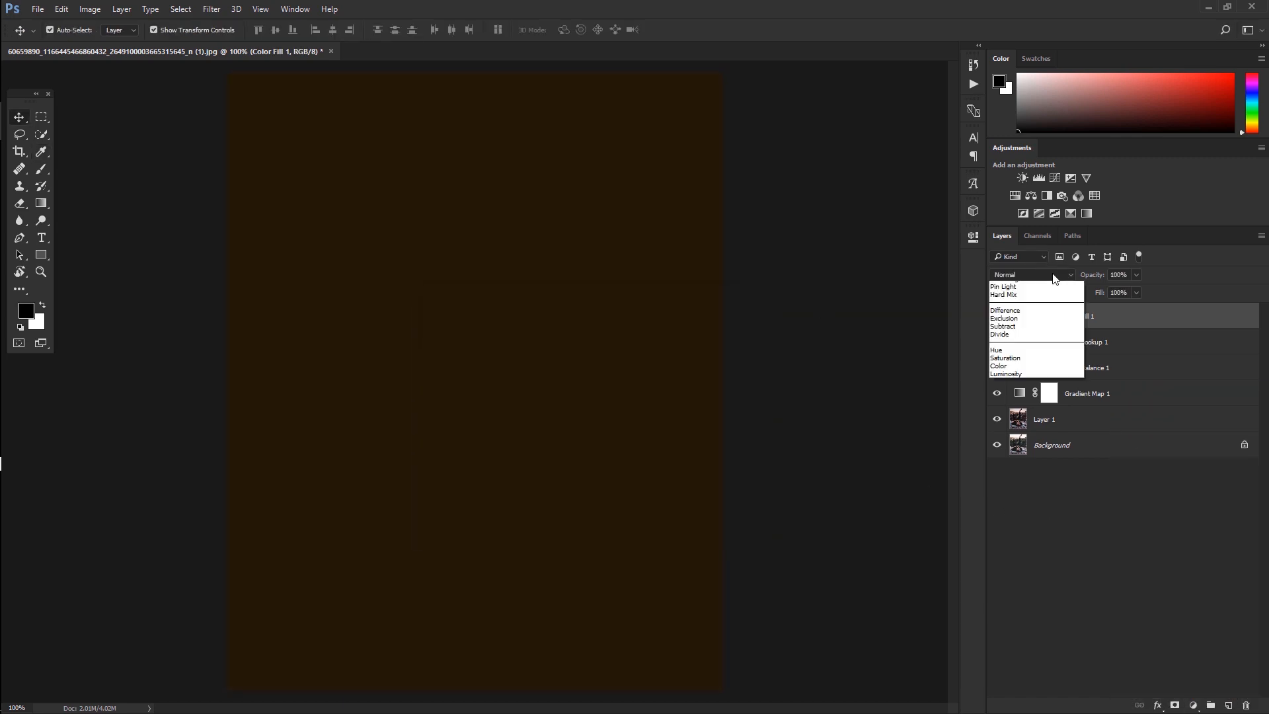
{"action": "left_click", "coordinate": [1031, 411]}
{"action": "left_click", "coordinate": [1031, 274]}
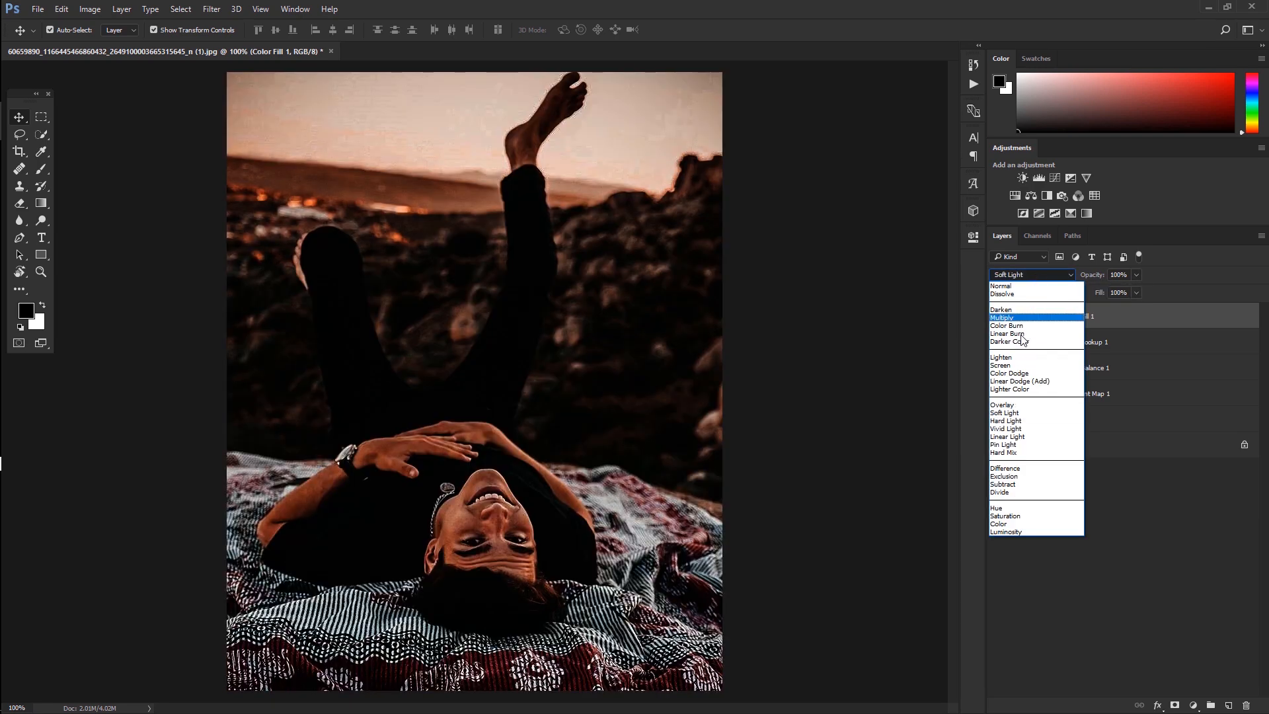
{"action": "left_click", "coordinate": [1031, 398]}
{"action": "left_click_drag", "start_coordinate": [1084, 291], "coordinate": [1083, 291]}
- Recolor the fill layer to a lighter, less saturated brown
{"action": "left_click_drag", "start_coordinate": [607, 299], "coordinate": [907, 215]}
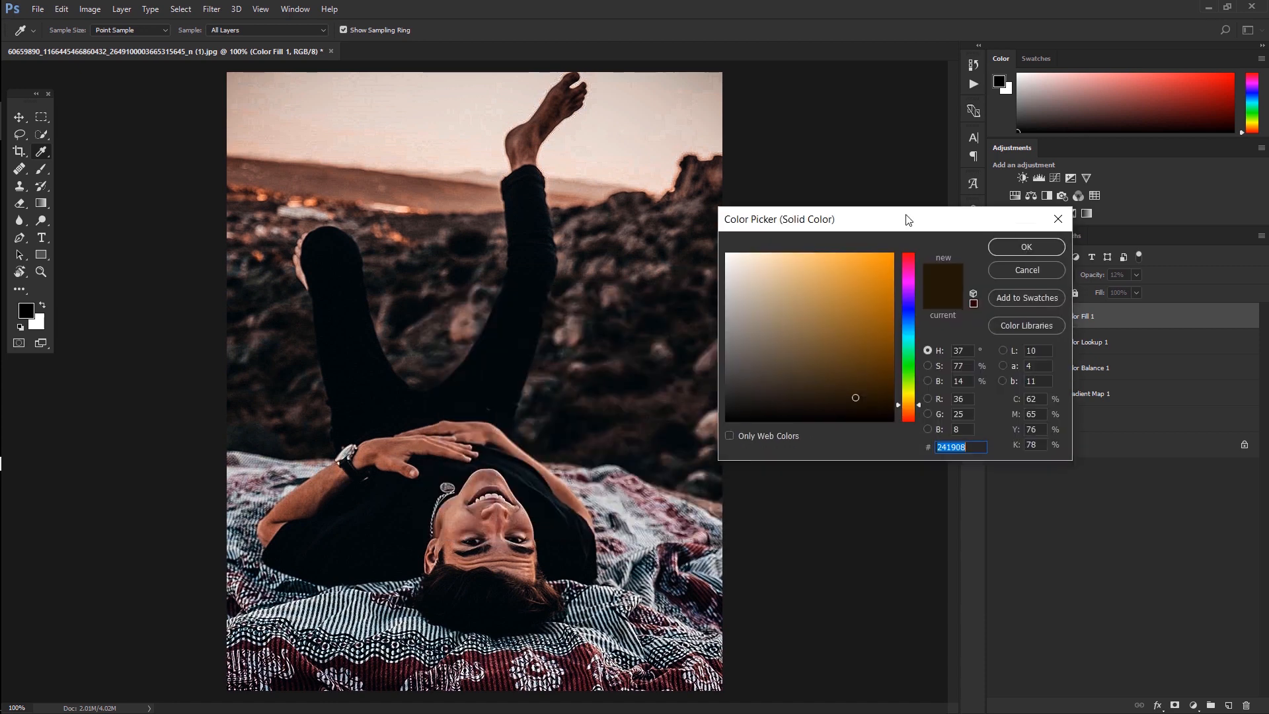
{"action": "left_click_drag", "start_coordinate": [831, 412], "coordinate": [813, 349]}
{"action": "left_click", "coordinate": [1044, 249]}
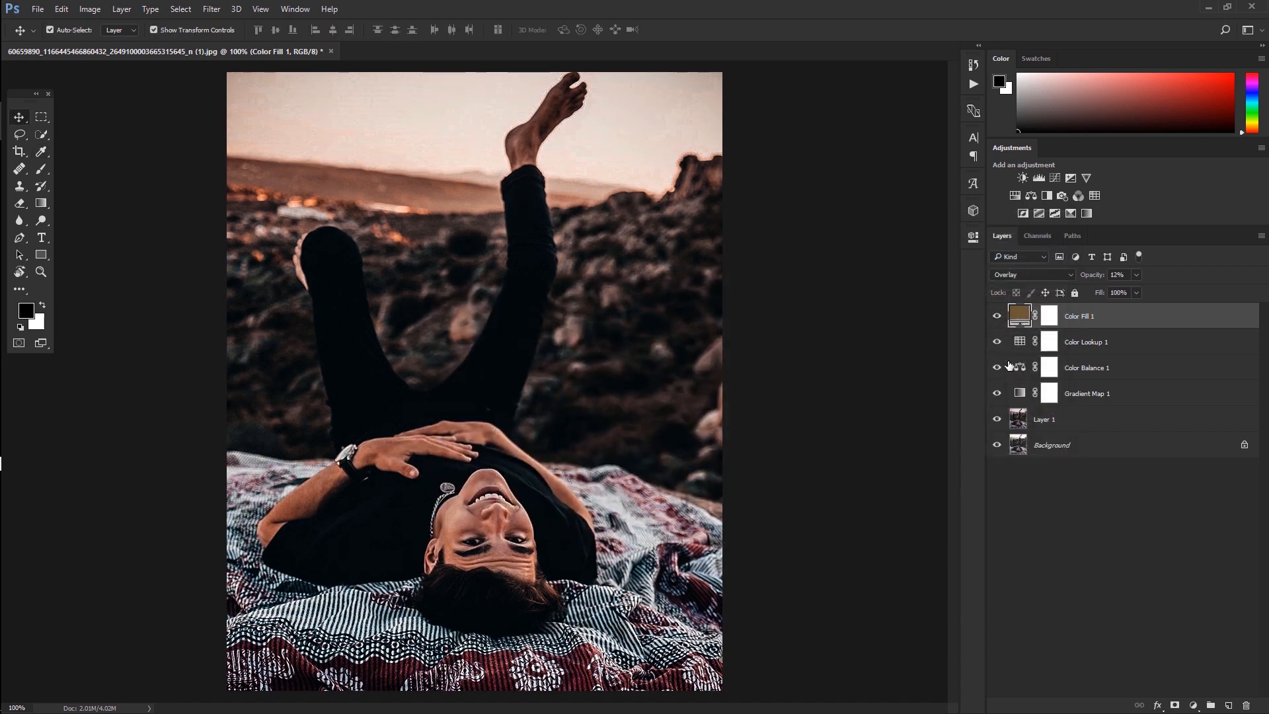
- Add a Curves adjustment layer with a lifted black point and anchor points through the shadows, midtones and highlights for a faded look
{"action": "left_click", "coordinate": [1055, 178]}
{"action": "left_click", "coordinate": [900, 340]}
{"action": "left_click", "coordinate": [843, 398]}
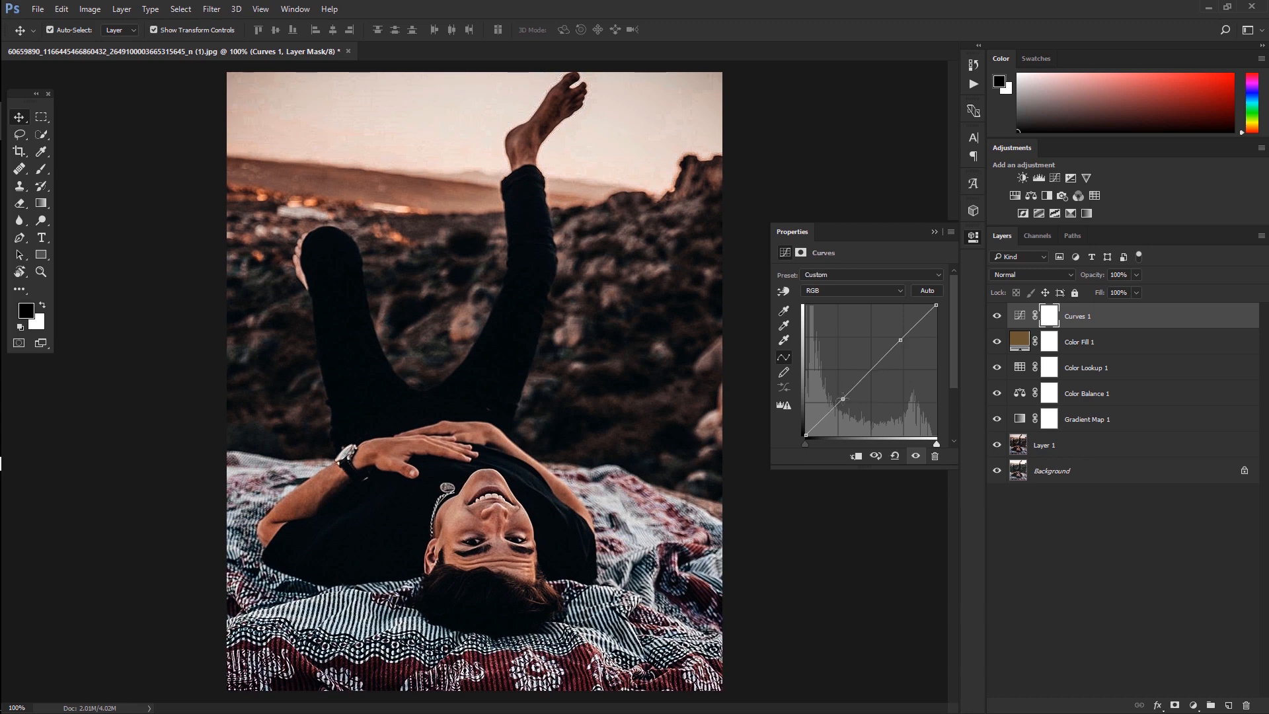
{"action": "mouse_move", "coordinate": [808, 434]}
{"action": "left_mouse_down"}
{"action": "mouse_move", "coordinate": [859, 378]}
{"action": "mouse_move", "coordinate": [808, 415]}
{"action": "left_mouse_up"}
{"action": "left_click", "coordinate": [861, 384]}
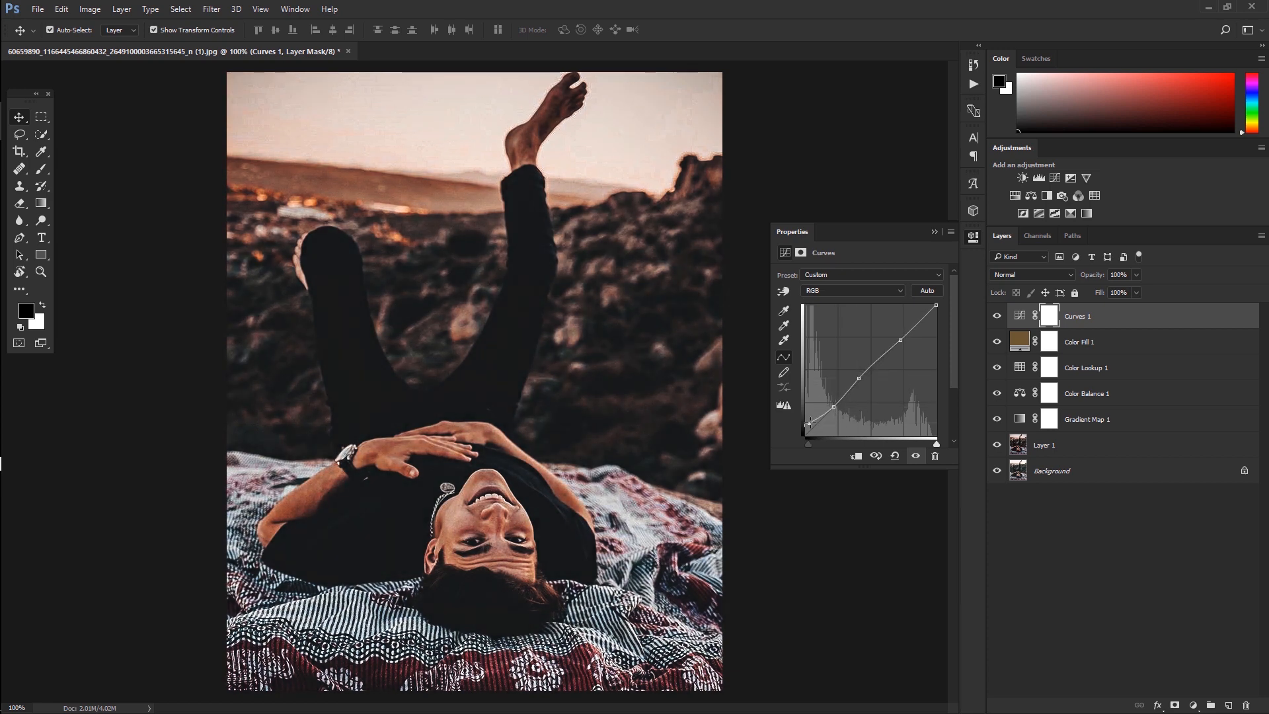
{"action": "left_click_drag", "start_coordinate": [899, 343], "coordinate": [903, 340]}
{"action": "left_click", "coordinate": [934, 232]}
- Compare the photo with and without the Curves layer and lower that layer's opacity
{"action": "left_click", "coordinate": [998, 317]}
{"action": "left_click", "coordinate": [998, 317]}
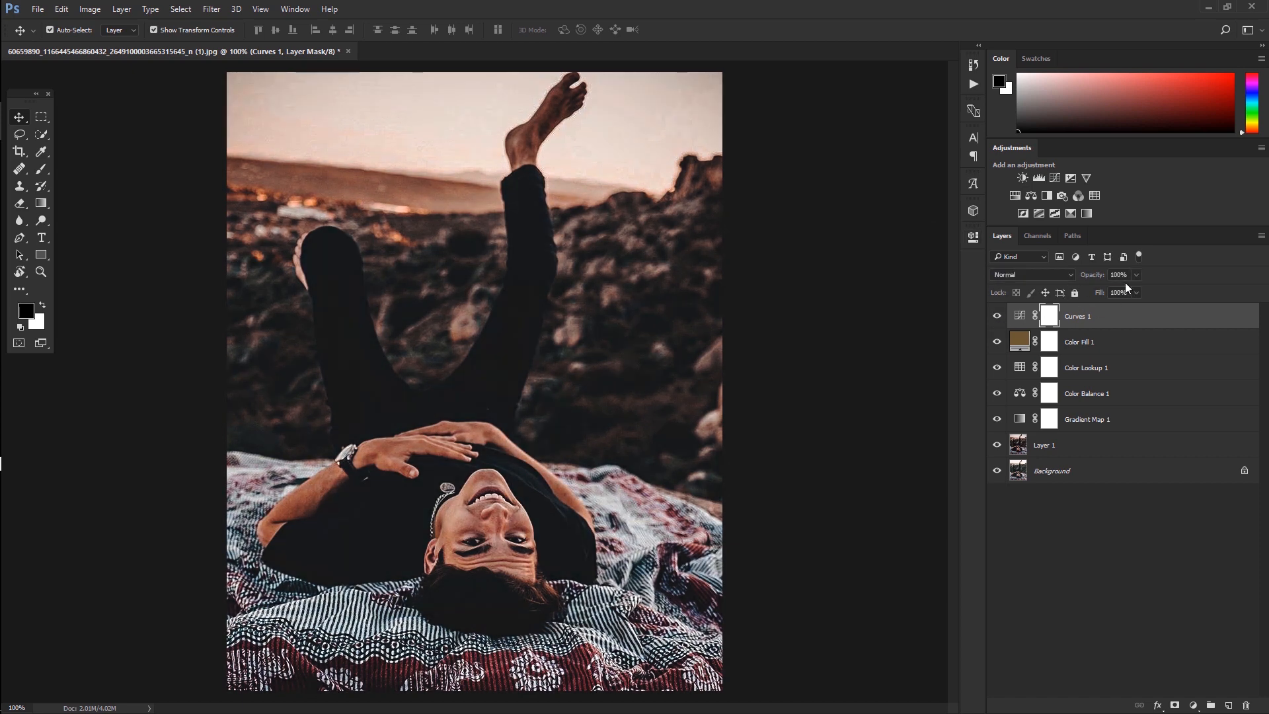
{"action": "left_click", "coordinate": [1137, 275]}
{"action": "left_click_drag", "start_coordinate": [1139, 291], "coordinate": [1121, 292]}
- Add a Selective Color adjustment layer and slightly reduce cyan in the Neutrals, then adjust the black amount in the Blacks
{"action": "left_click", "coordinate": [1071, 213]}
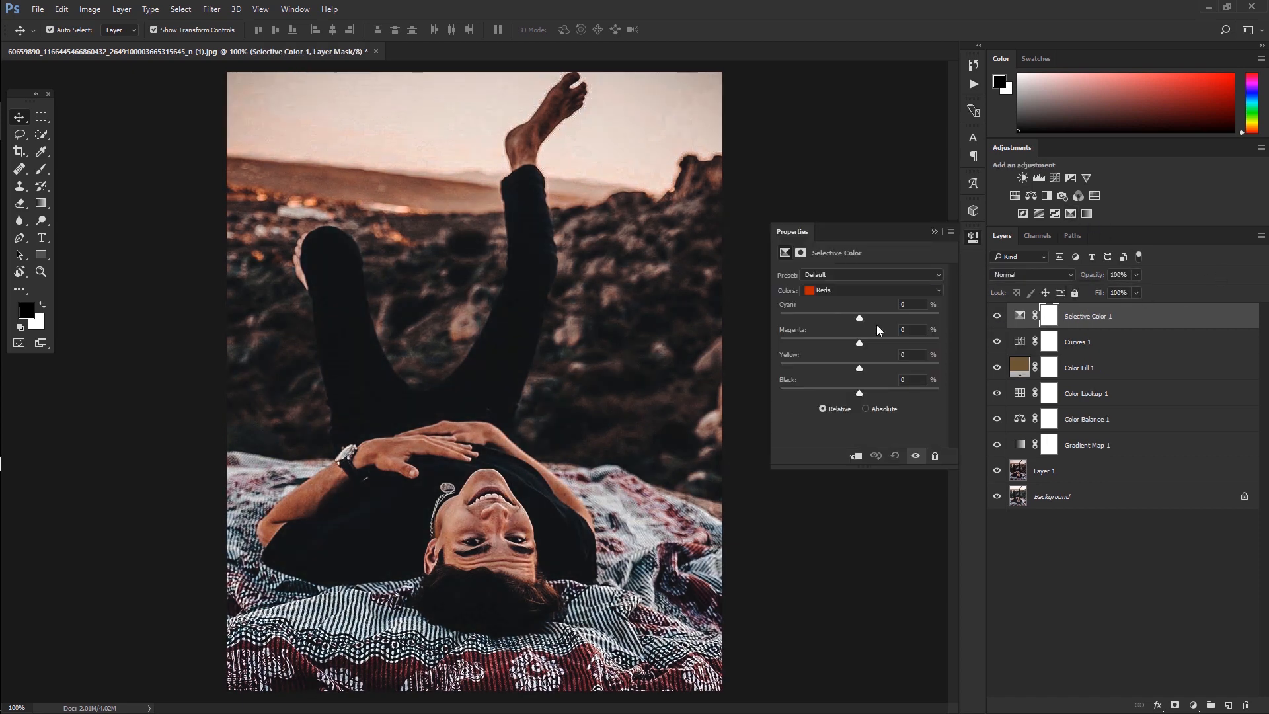
{"action": "left_click", "coordinate": [859, 291]}
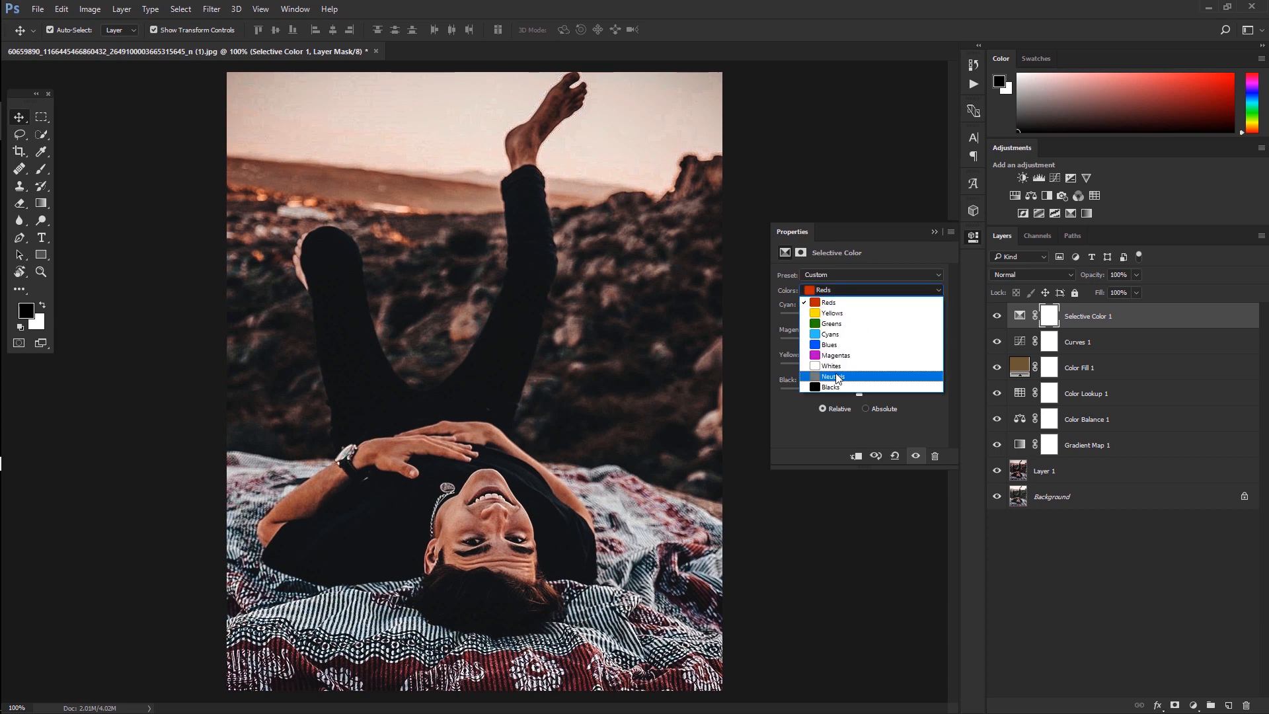
{"action": "left_click", "coordinate": [858, 378]}
{"action": "left_click_drag", "start_coordinate": [855, 319], "coordinate": [856, 319]}
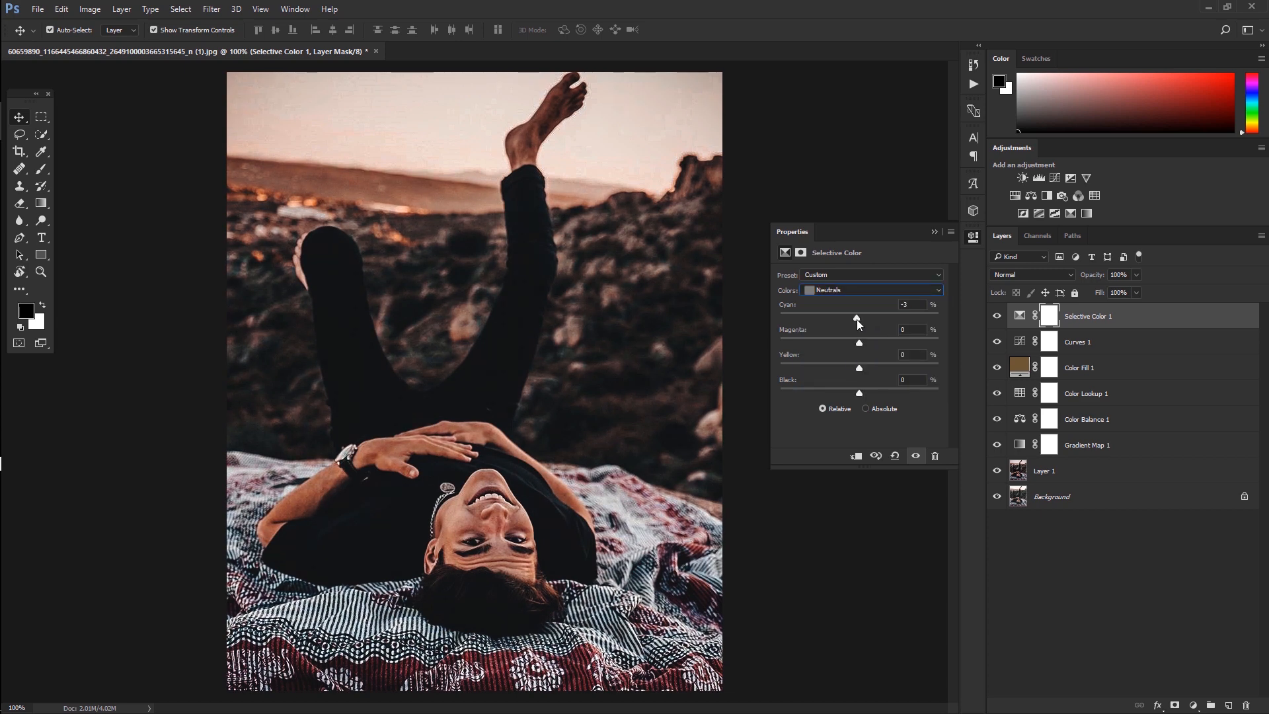
{"action": "left_click", "coordinate": [860, 290]}
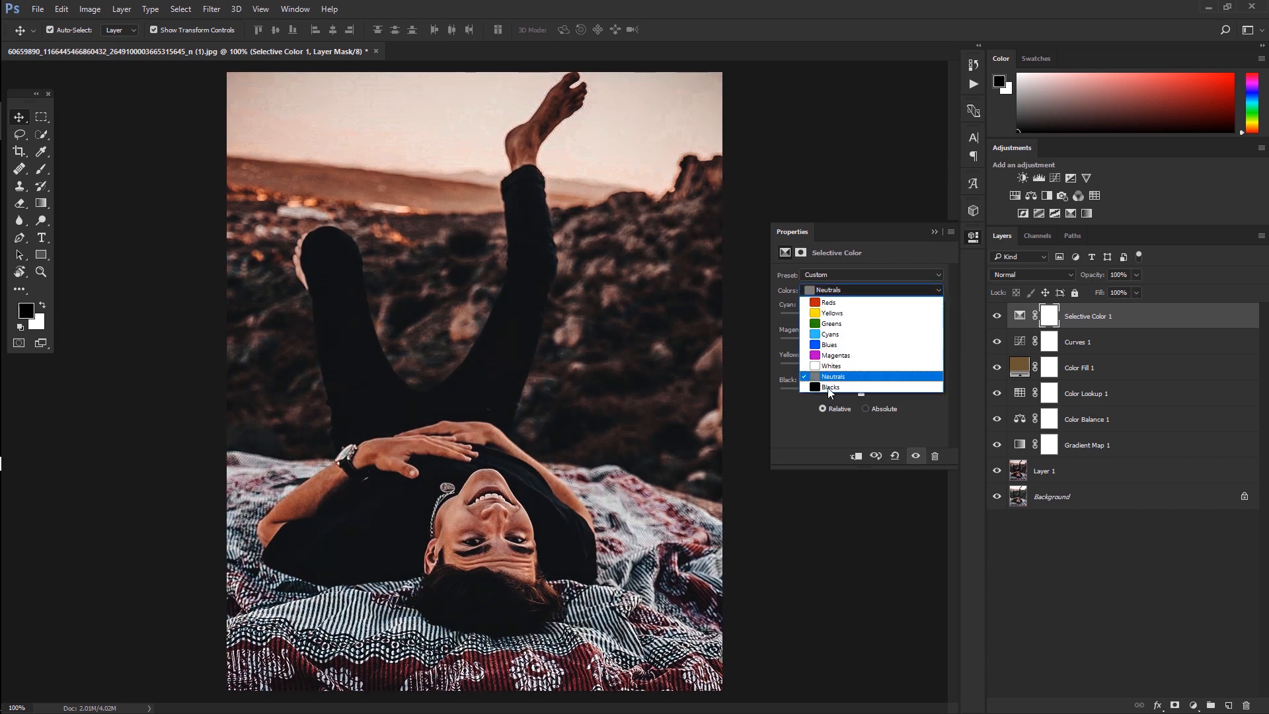
{"action": "left_click", "coordinate": [857, 384]}
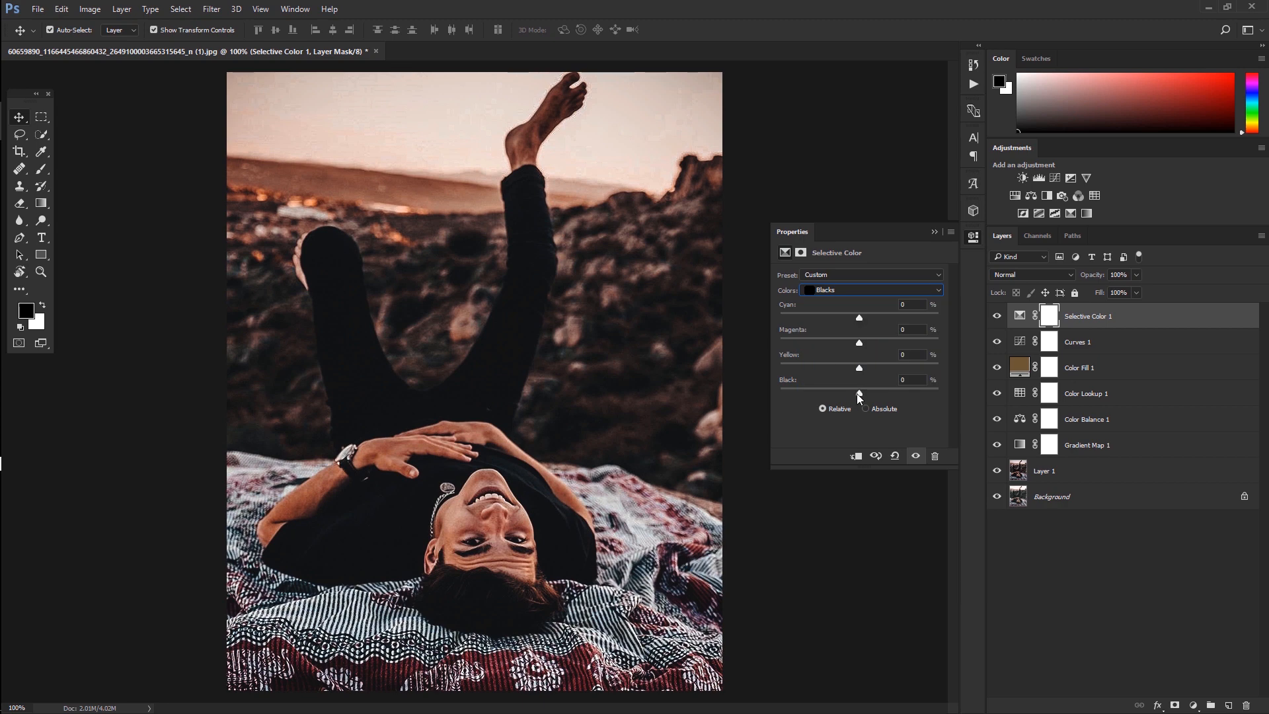
{"action": "left_click", "coordinate": [934, 232]}
- Add a Vibrance adjustment layer above the Selective Color layer and adjust its vibrance
{"action": "left_click", "coordinate": [1086, 178]}
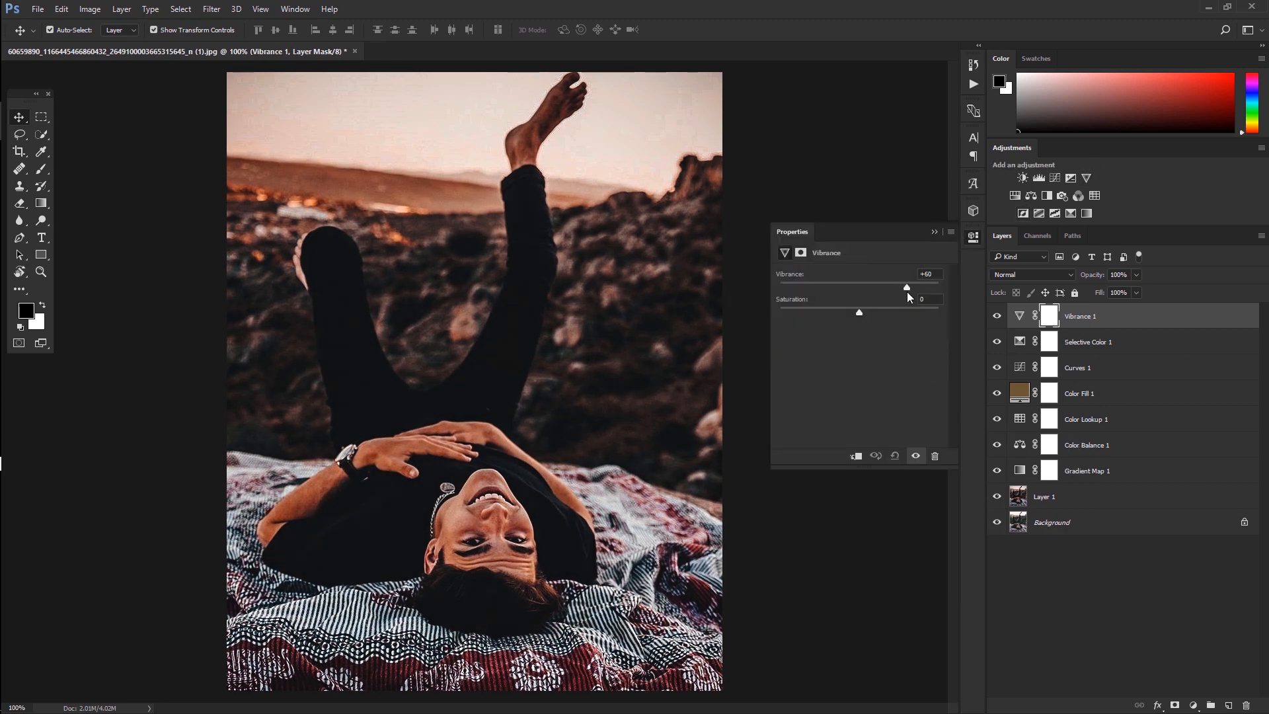
{"action": "left_click", "coordinate": [934, 232]}
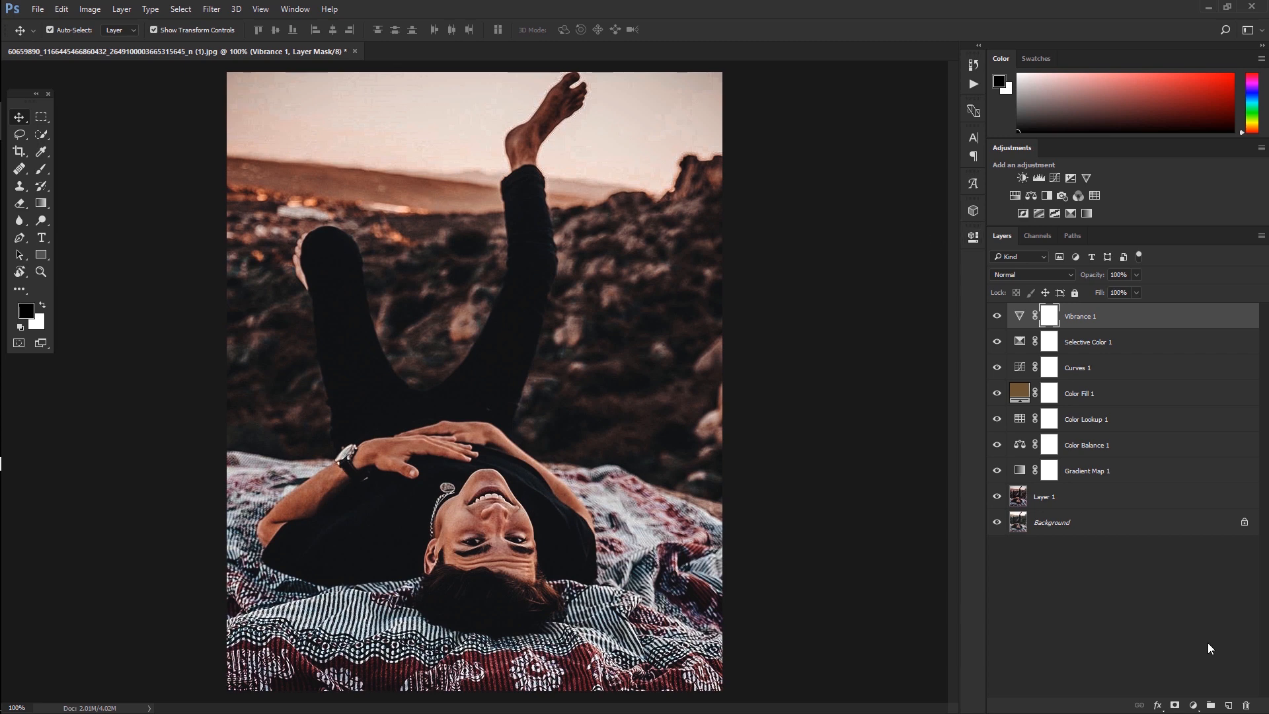
- Create a new top layer and fill it with the merged graded image using Apply Image
{"action": "key", "text": "ctrl+alt+shift+e"}
{"action": "left_click", "coordinate": [90, 9]}
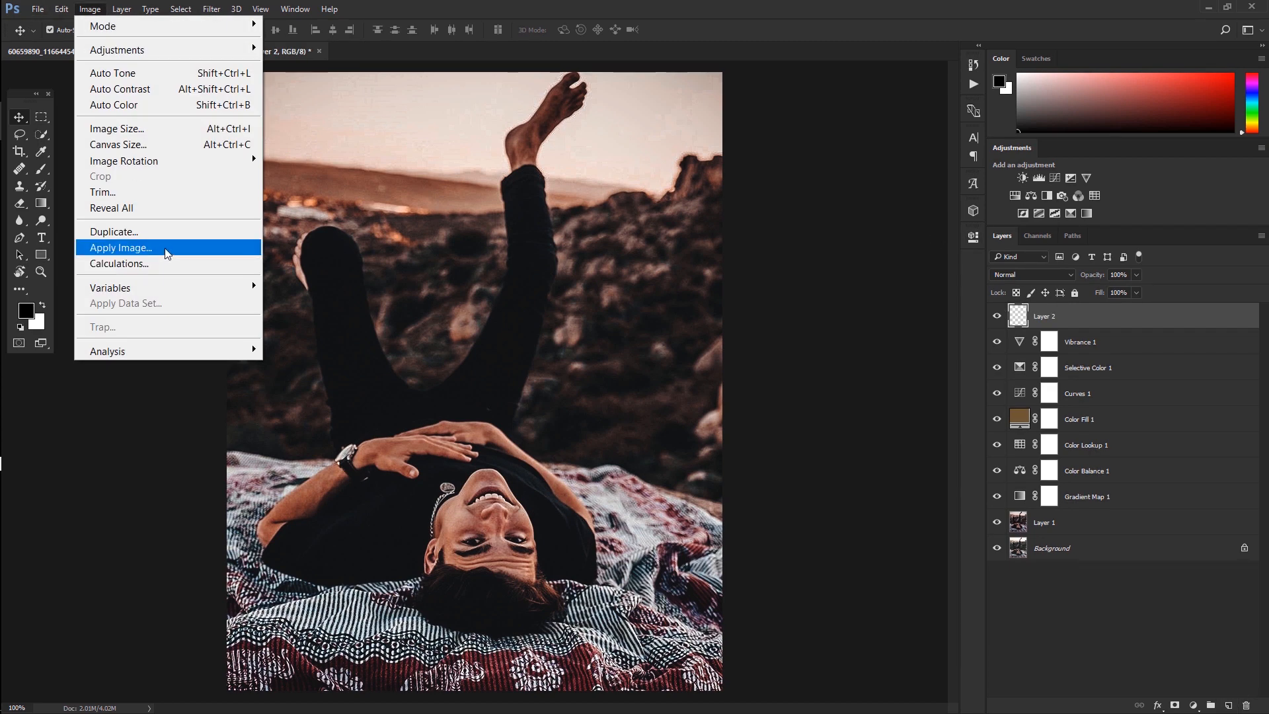
{"action": "left_click", "coordinate": [169, 253]}
{"action": "left_click", "coordinate": [753, 205]}
- Hide every layer between the merged layer and the background, and compare the graded photo with the original
{"action": "left_click_drag", "start_coordinate": [997, 341], "coordinate": [997, 522]}
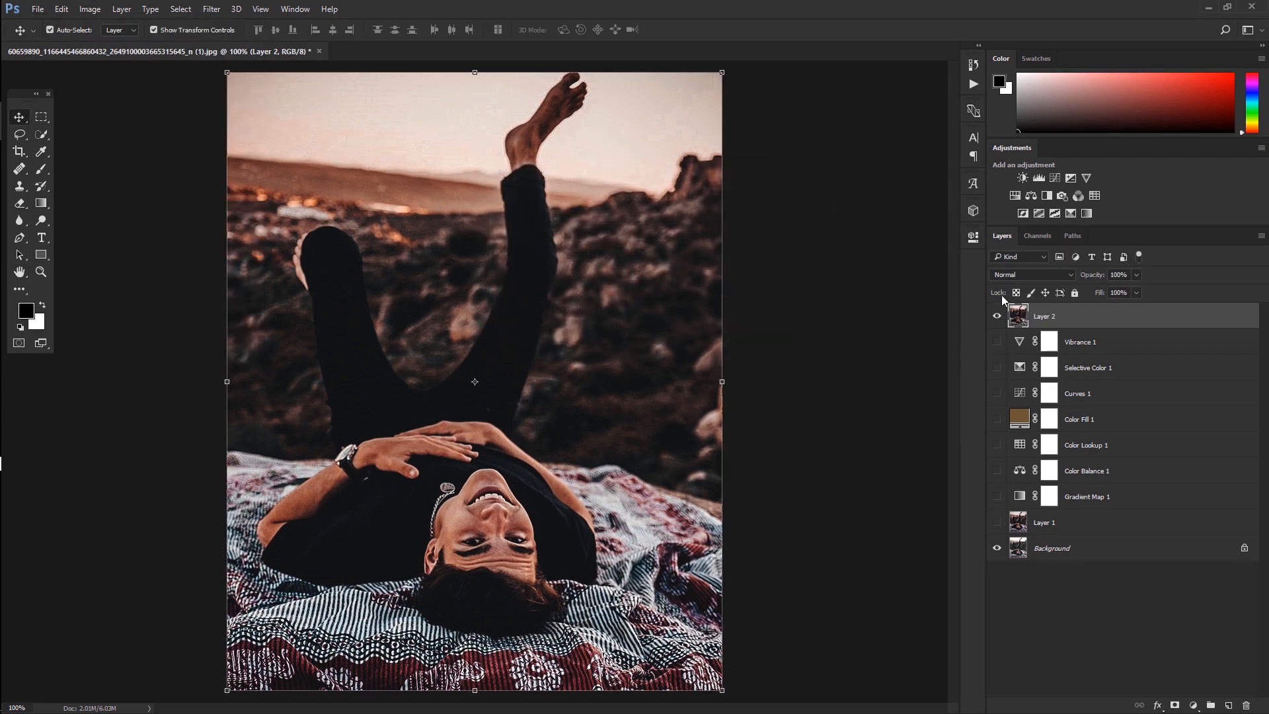
{"action": "left_click", "coordinate": [995, 316]}
{"action": "left_click", "coordinate": [997, 316]}
{"action": "left_click", "coordinate": [997, 316]}
{"action": "left_click", "coordinate": [997, 316]}
- Duplicate the merged layer and in the Camera Raw Filter set Exposure +0.30, Contrast -15, Whites -48, Blacks -3 and Clarity about +21
{"action": "left_click_drag", "start_coordinate": [1201, 324], "coordinate": [1230, 704]}
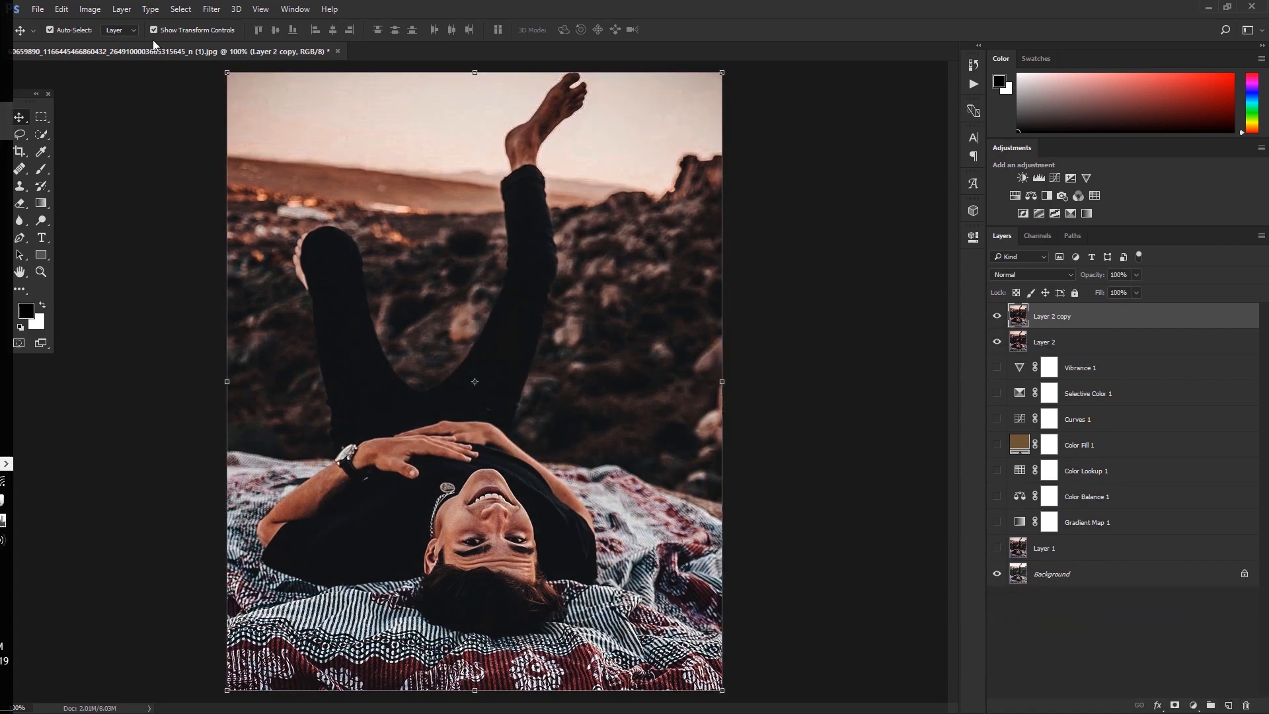
{"action": "left_click", "coordinate": [211, 9]}
{"action": "left_click", "coordinate": [310, 105]}
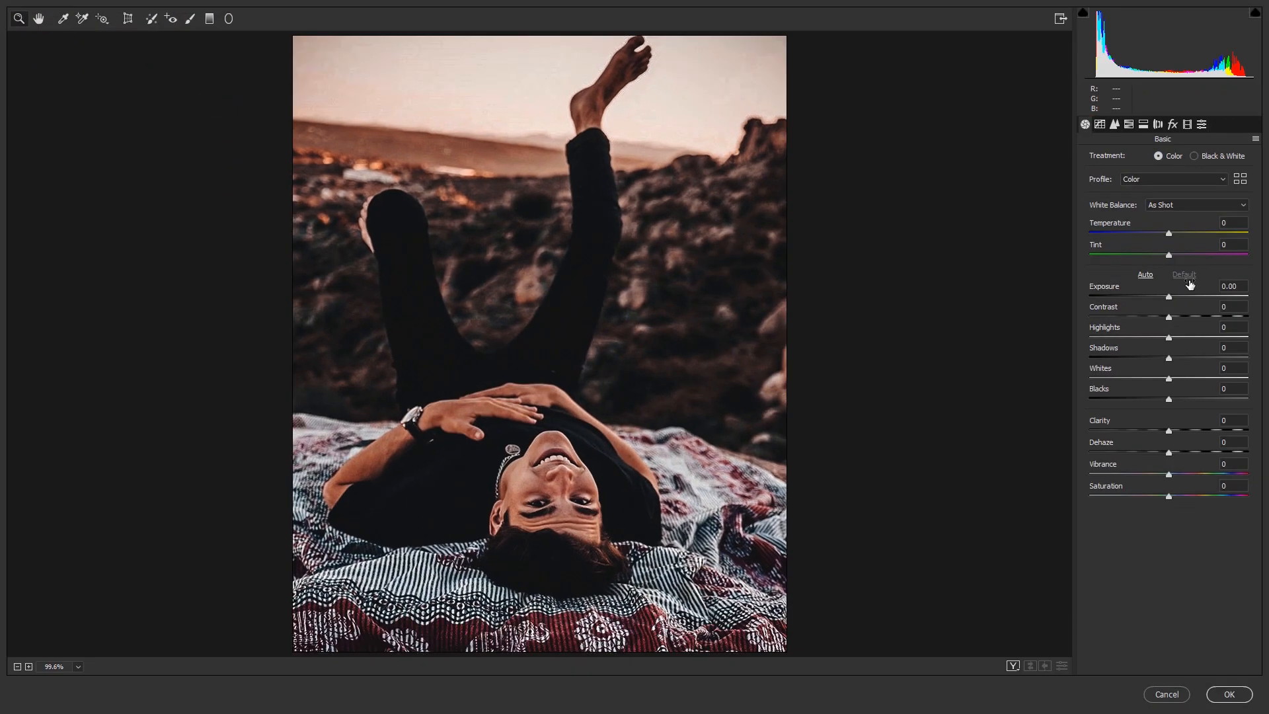
{"action": "left_click", "coordinate": [1174, 296]}
{"action": "left_click_drag", "start_coordinate": [1180, 312], "coordinate": [1174, 313]}
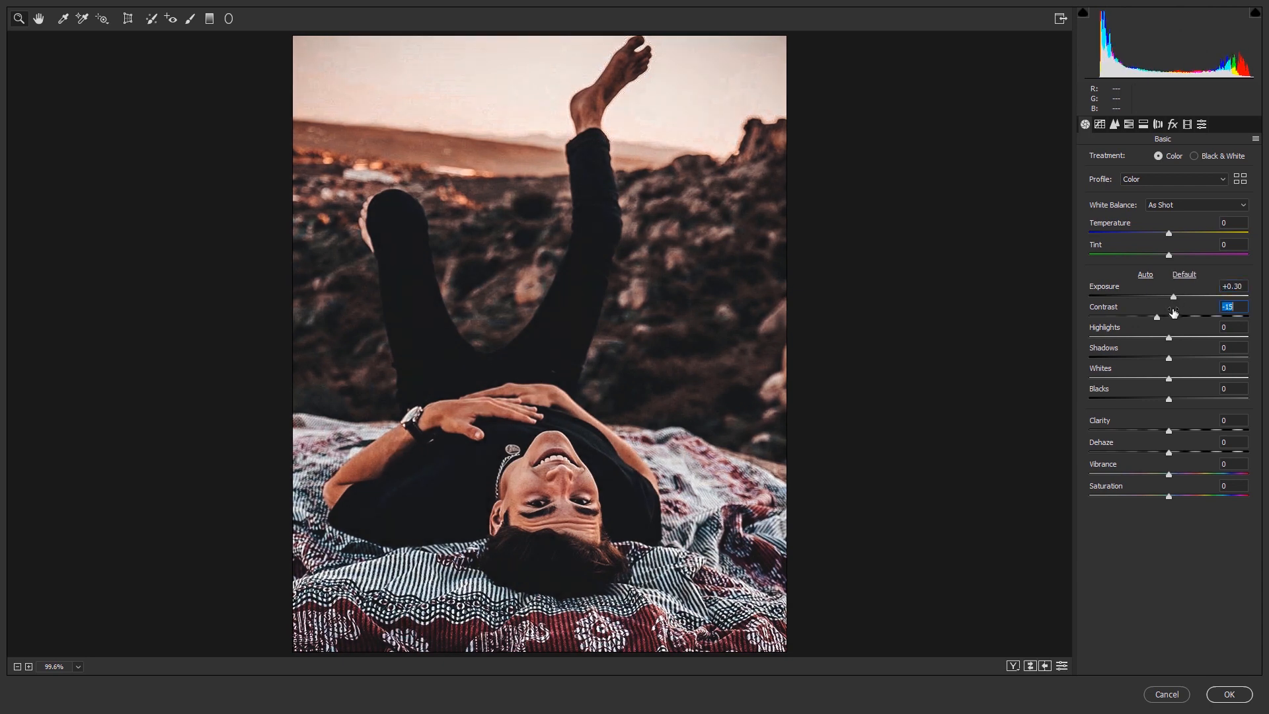
{"action": "left_click_drag", "start_coordinate": [1171, 378], "coordinate": [1189, 430]}
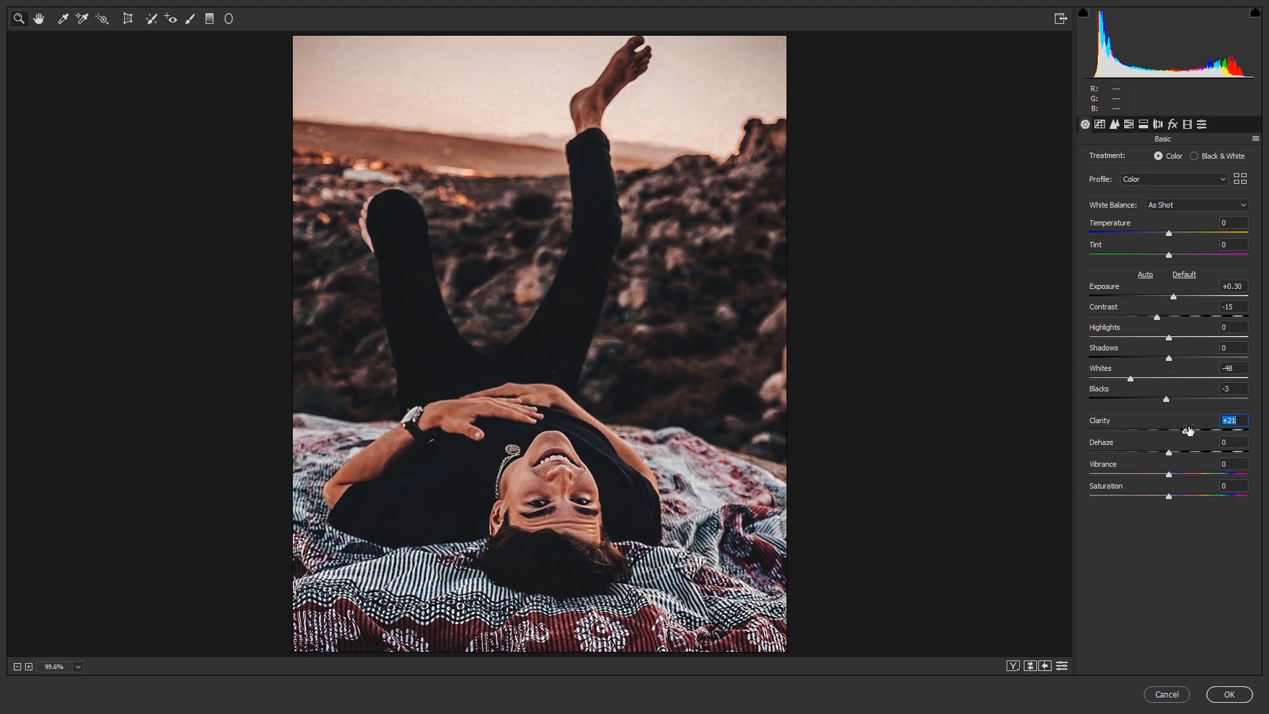
- Adjust the camera calibration sliders and split-tone the highlights with hue 236 and saturation 3
{"action": "left_click", "coordinate": [1187, 124]}
{"action": "mouse_move", "coordinate": [1170, 311]}
{"action": "left_mouse_down"}
{"action": "mouse_move", "coordinate": [1136, 311]}
{"action": "mouse_move", "coordinate": [1202, 312]}
{"action": "mouse_move", "coordinate": [1156, 328]}
{"action": "left_mouse_up"}
{"action": "left_click", "coordinate": [1145, 125]}
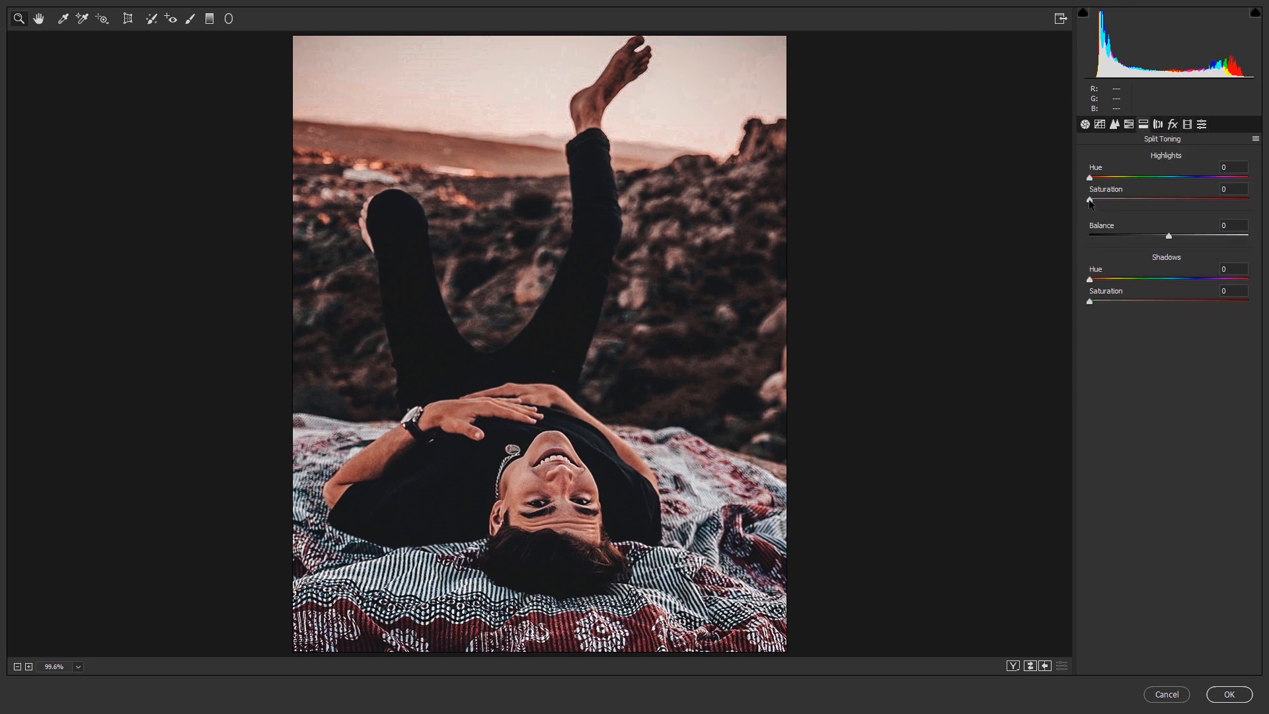
{"action": "left_click_drag", "start_coordinate": [1090, 199], "coordinate": [1200, 178]}
{"action": "left_click", "coordinate": [1097, 200]}
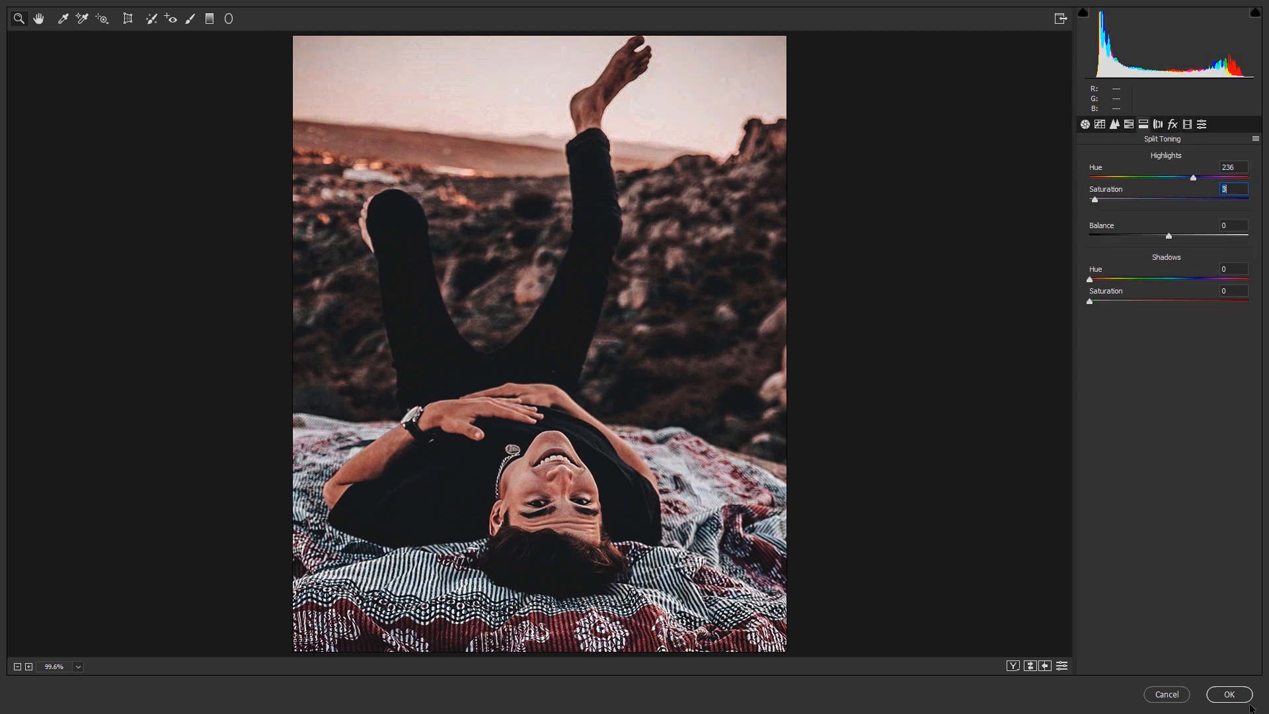
- Darken the photo's corners with a negative lens vignetting amount and apply the Camera Raw Filter
{"action": "left_click", "coordinate": [1158, 125]}
{"action": "left_click_drag", "start_coordinate": [1172, 376], "coordinate": [1123, 376]}
{"action": "left_click", "coordinate": [1230, 695]}
- Hide the first merged layer and compare the Camera Raw copy with the original background photo
{"action": "left_click", "coordinate": [997, 342]}
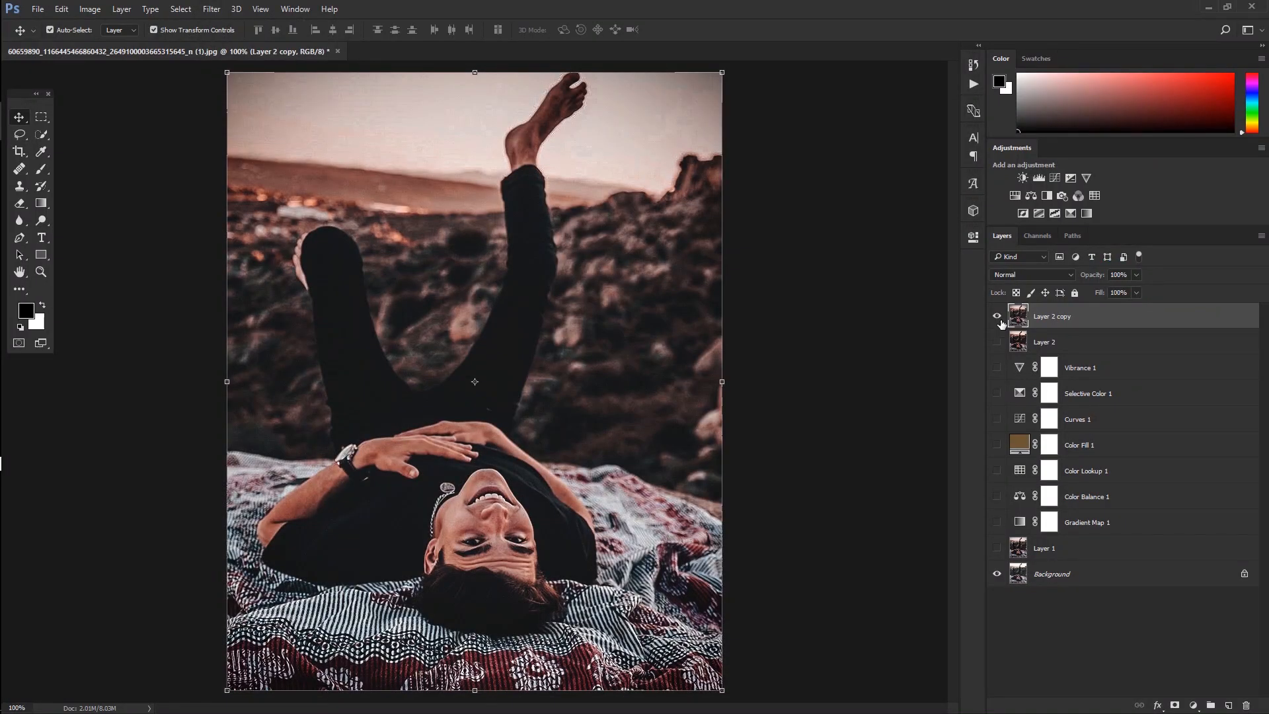
{"action": "left_click", "coordinate": [998, 317]}
{"action": "left_click", "coordinate": [999, 317]}
{"action": "left_click", "coordinate": [998, 317]}
{"action": "left_click", "coordinate": [998, 316]}
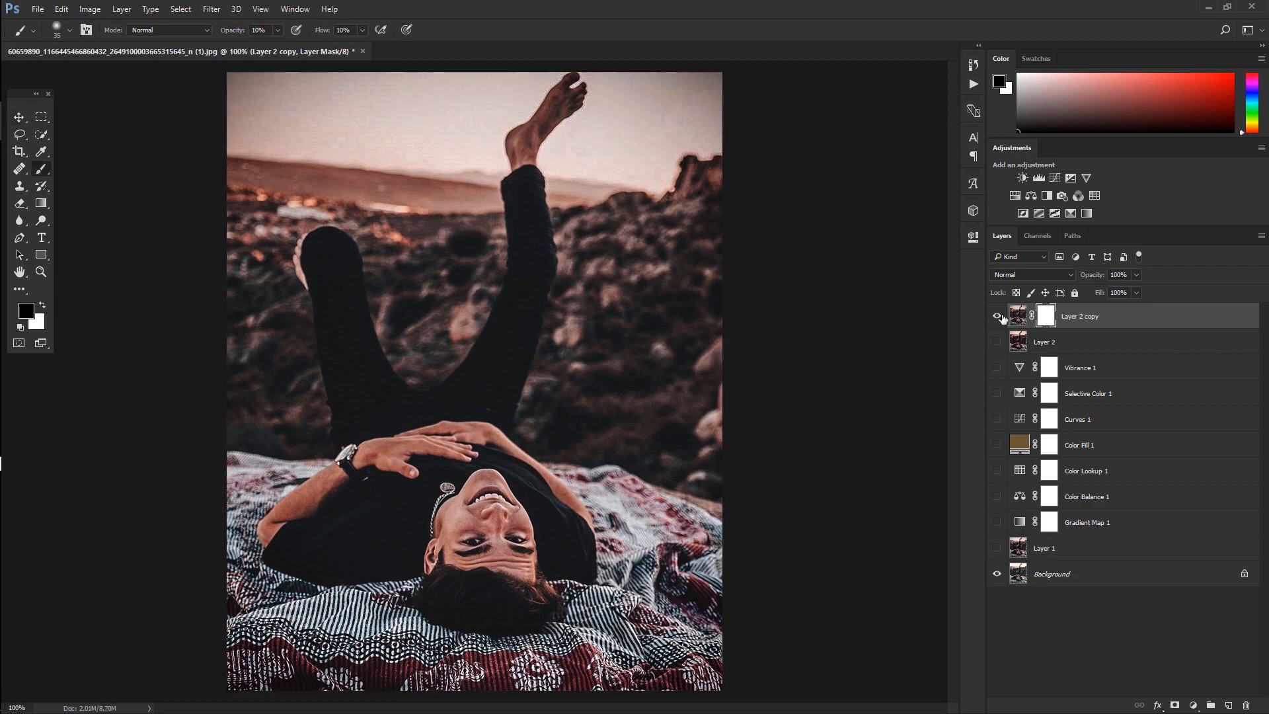
- Delete the layer mask from the Camera Raw copy and compare the finished grade with the original photo
{"action": "right_click", "coordinate": [1049, 316]}
{"action": "left_click", "coordinate": [1120, 355]}
{"action": "left_click", "coordinate": [997, 317]}
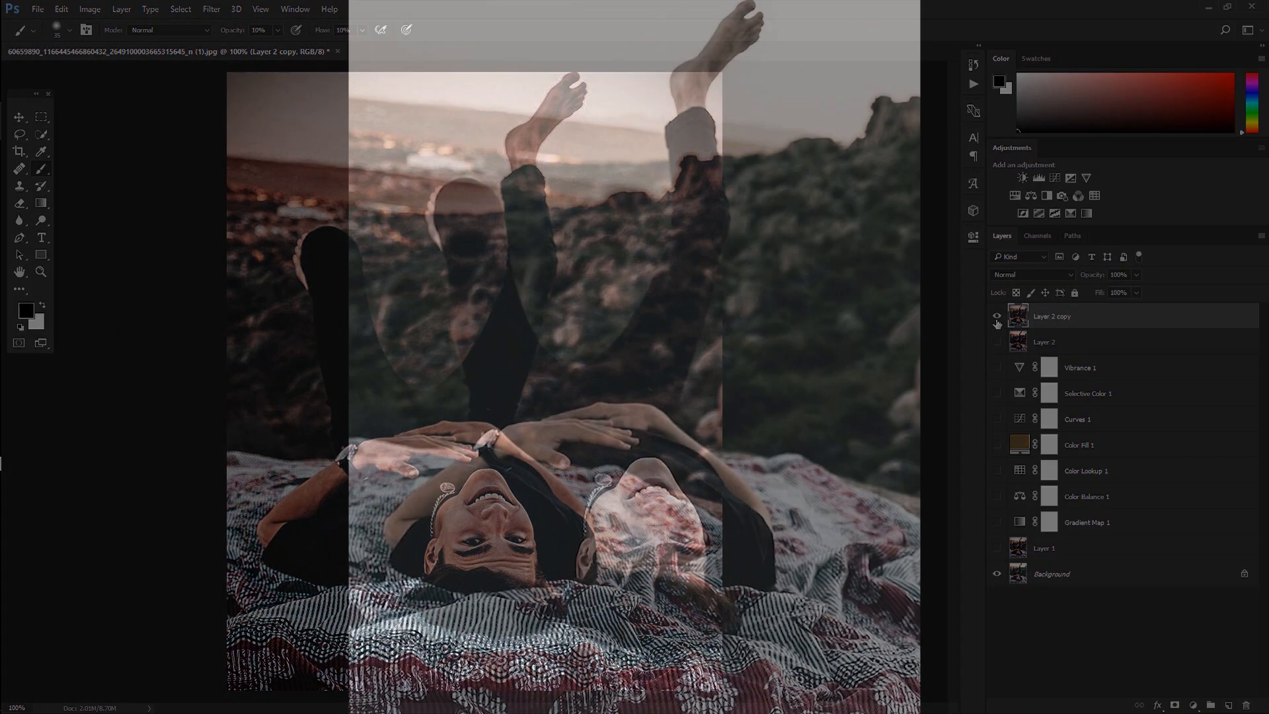